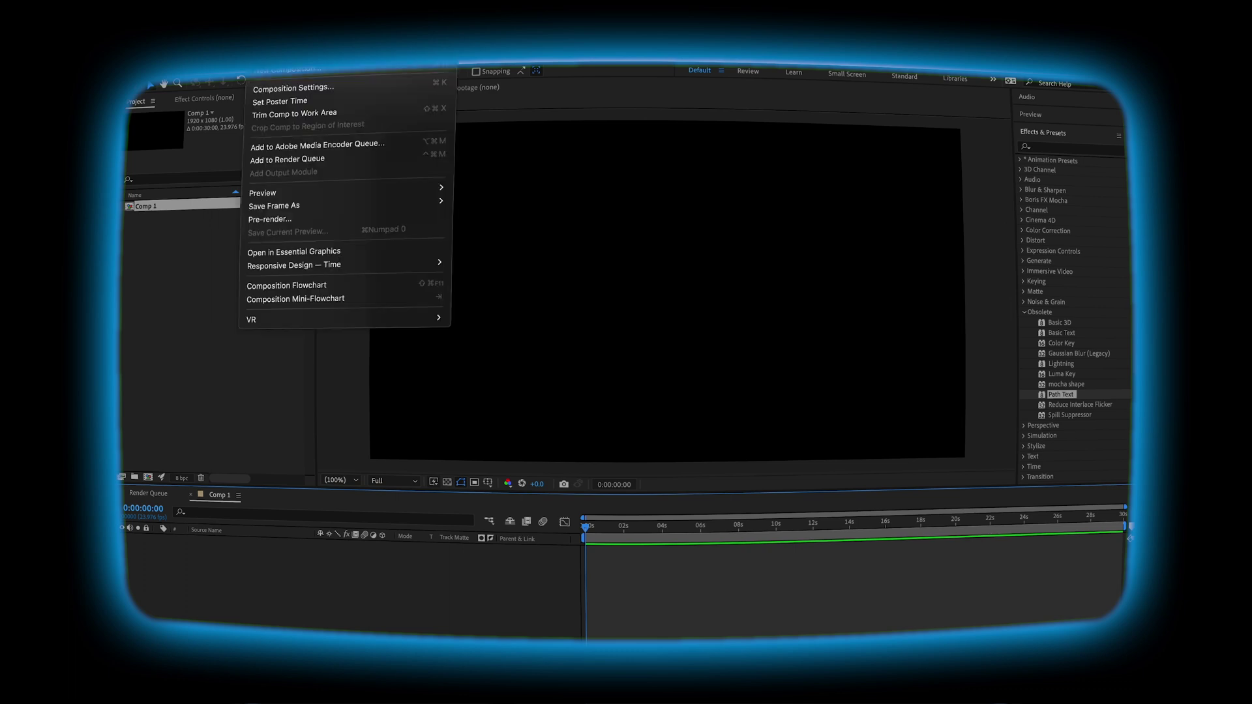
# Create a 1920x1080, 30 fps composition named Text 1 with a duration of 30 seconds
pyautogui.click(278, 72)
pyautogui.write('Text 1')
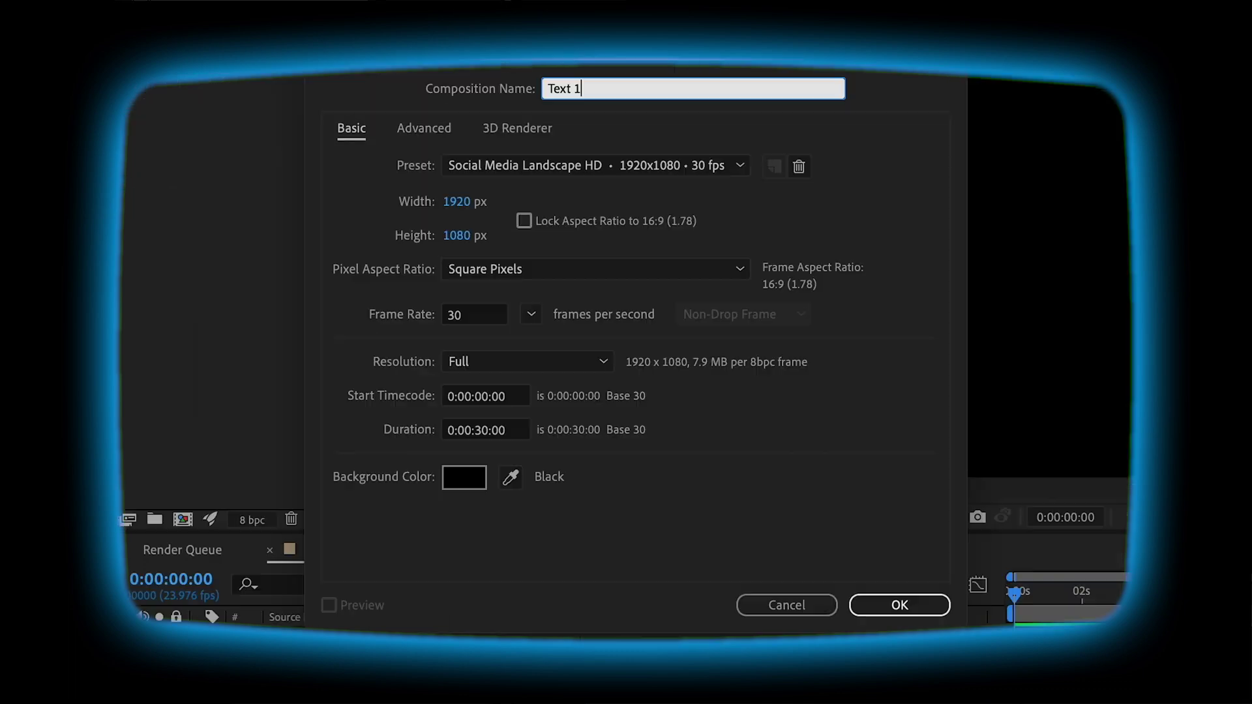
pyautogui.click(902, 604)
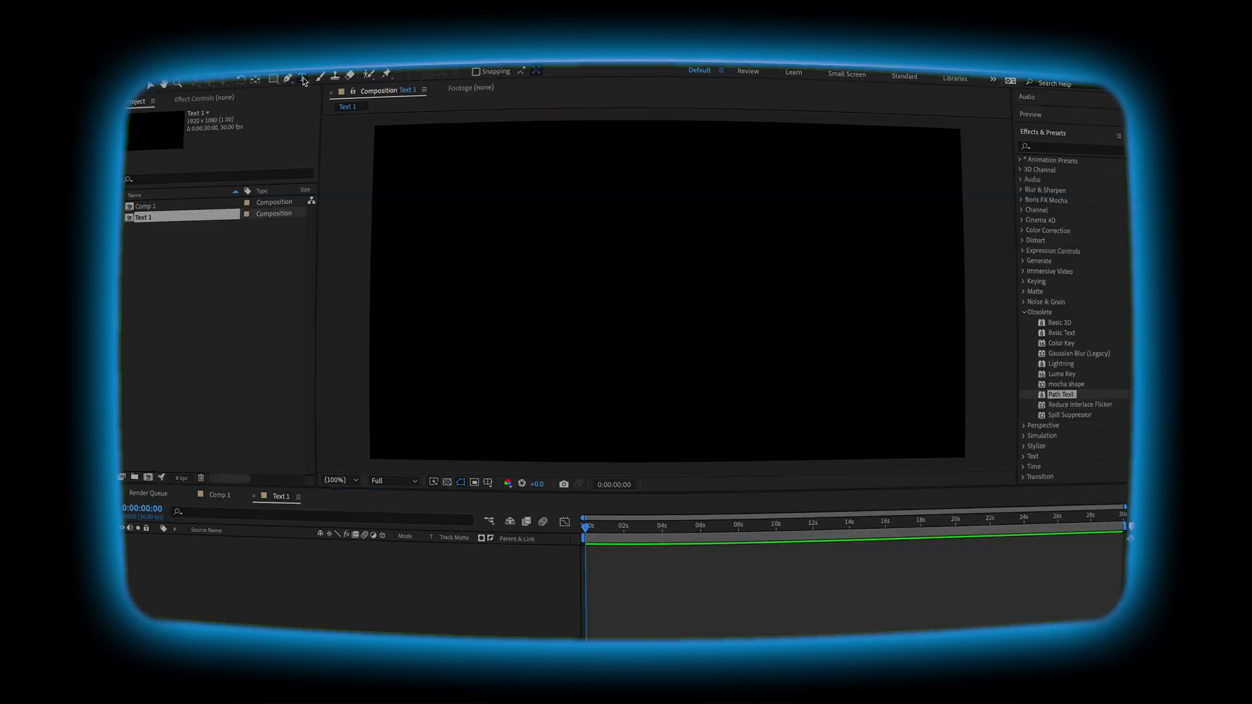
# Add a text layer reading TEXT in the composition
pyautogui.hotkey('ctrl', 't')
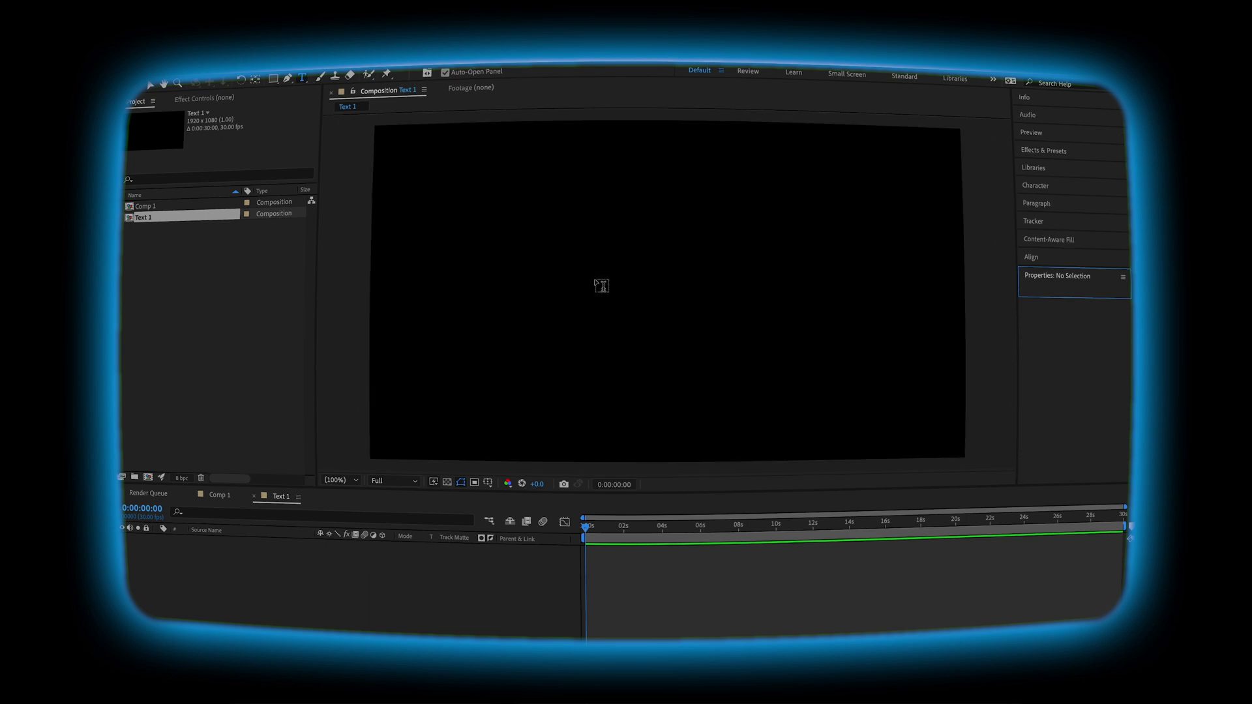
pyautogui.click(595, 277)
pyautogui.write('T')
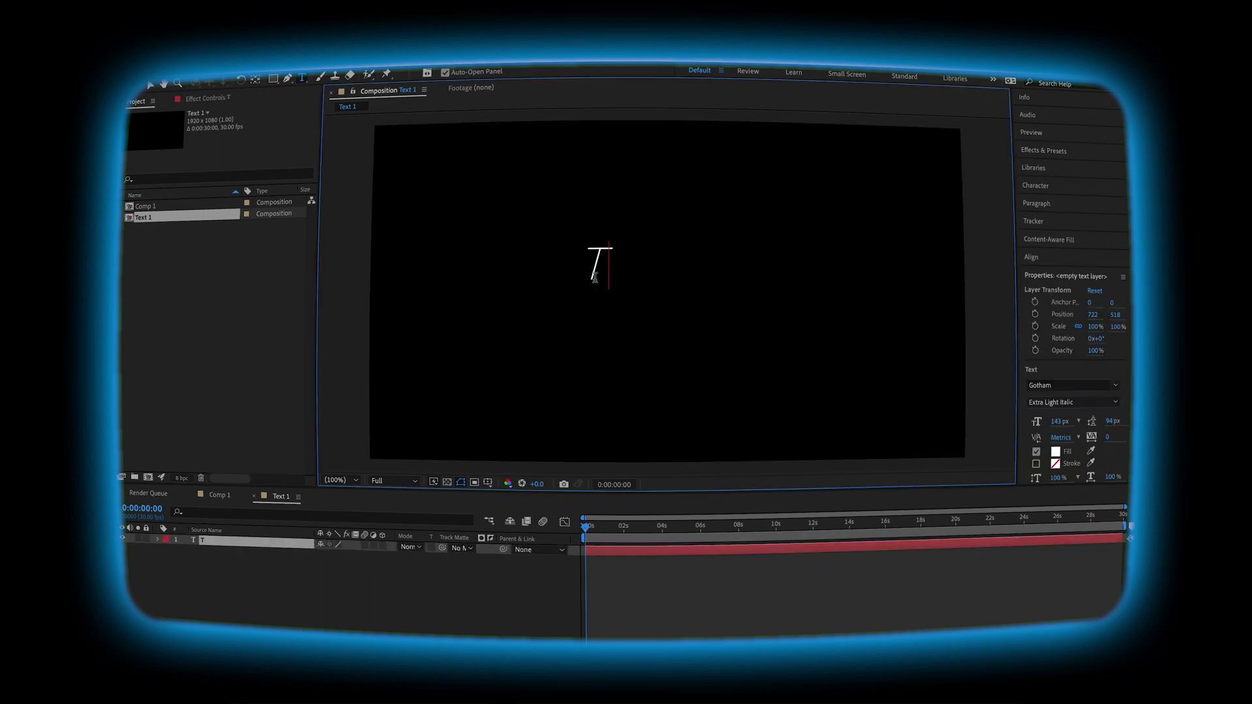
pyautogui.write('EXT')
# Set the TEXT layer's Gotham font style to Black and centre it horizontally and vertically in the composition
pyautogui.moveTo(651, 267); pyautogui.dragTo(515, 270)
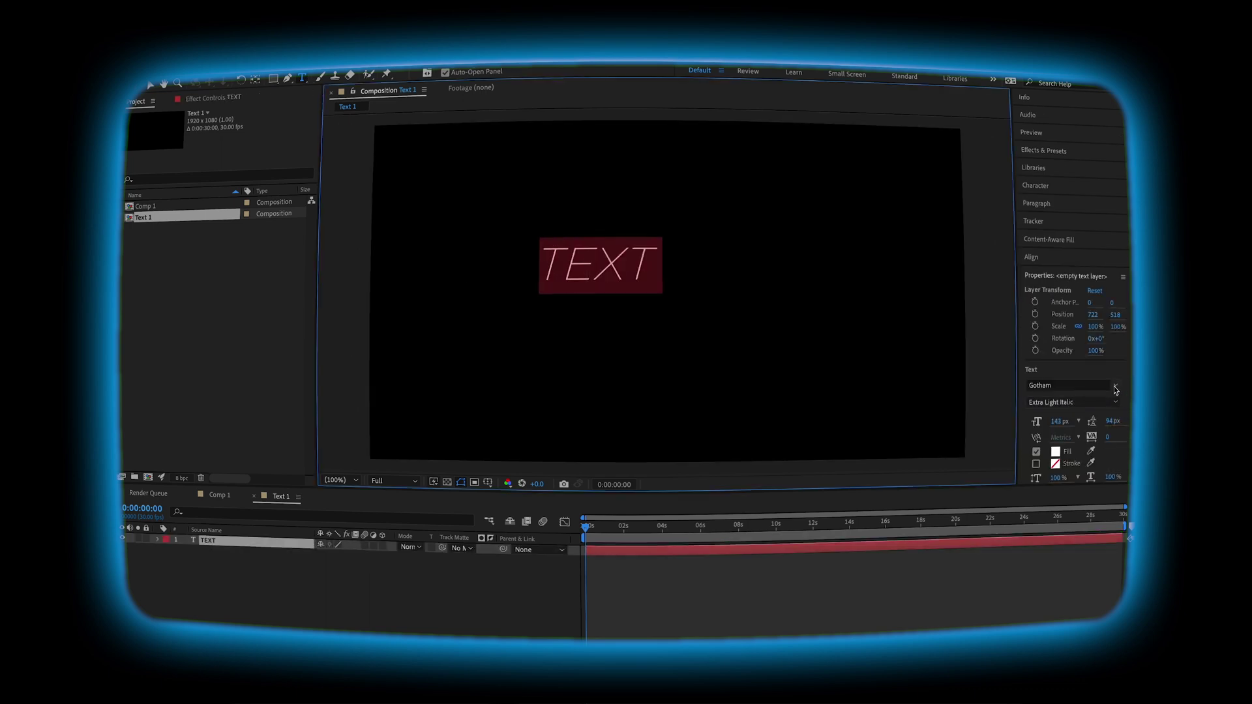
pyautogui.click(1096, 403)
pyautogui.click(1073, 573)
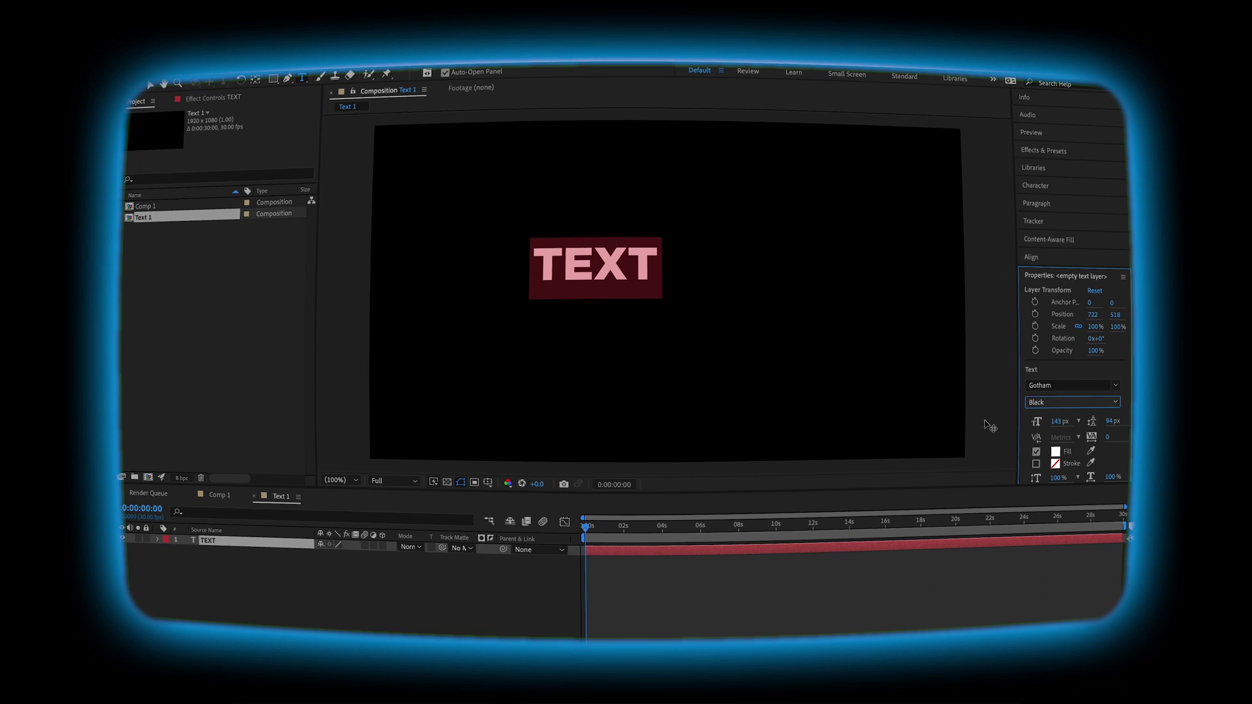
pyautogui.click(1063, 255)
pyautogui.click(1049, 289)
pyautogui.click(1104, 288)
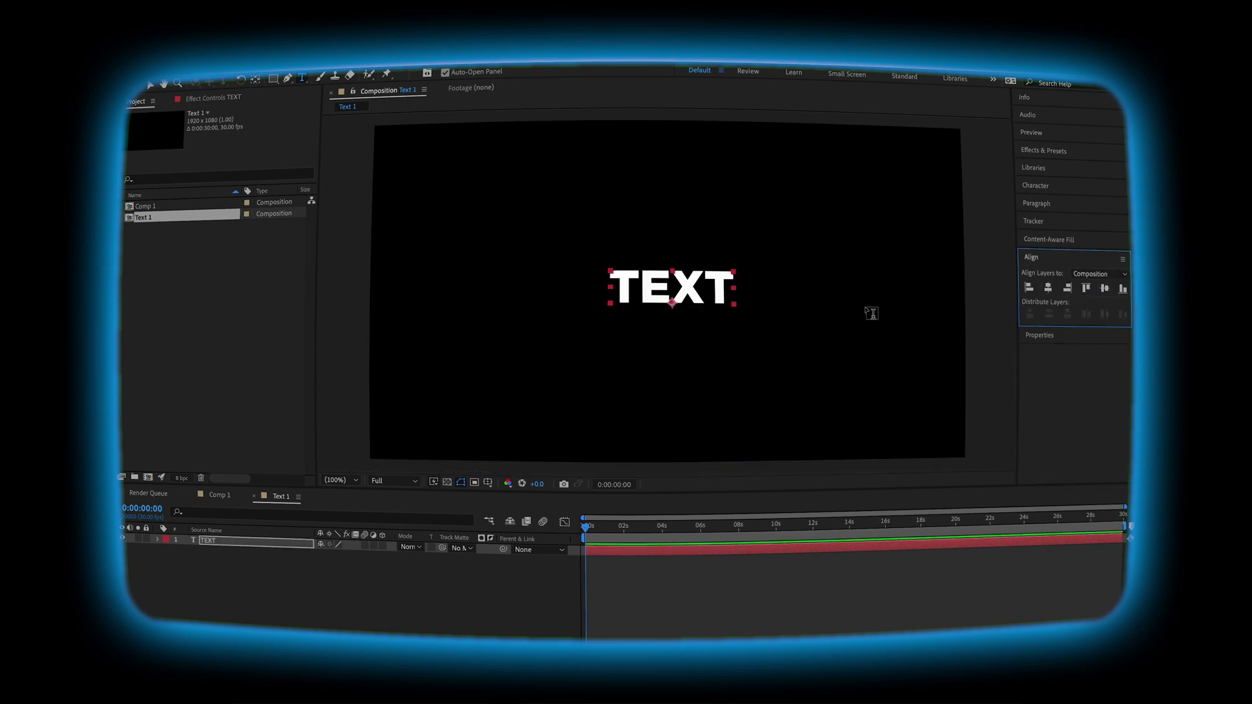
# Search the effects for "dis" and apply Displacement Map to the TEXT layer
pyautogui.click(402, 536)
pyautogui.click(1033, 150)
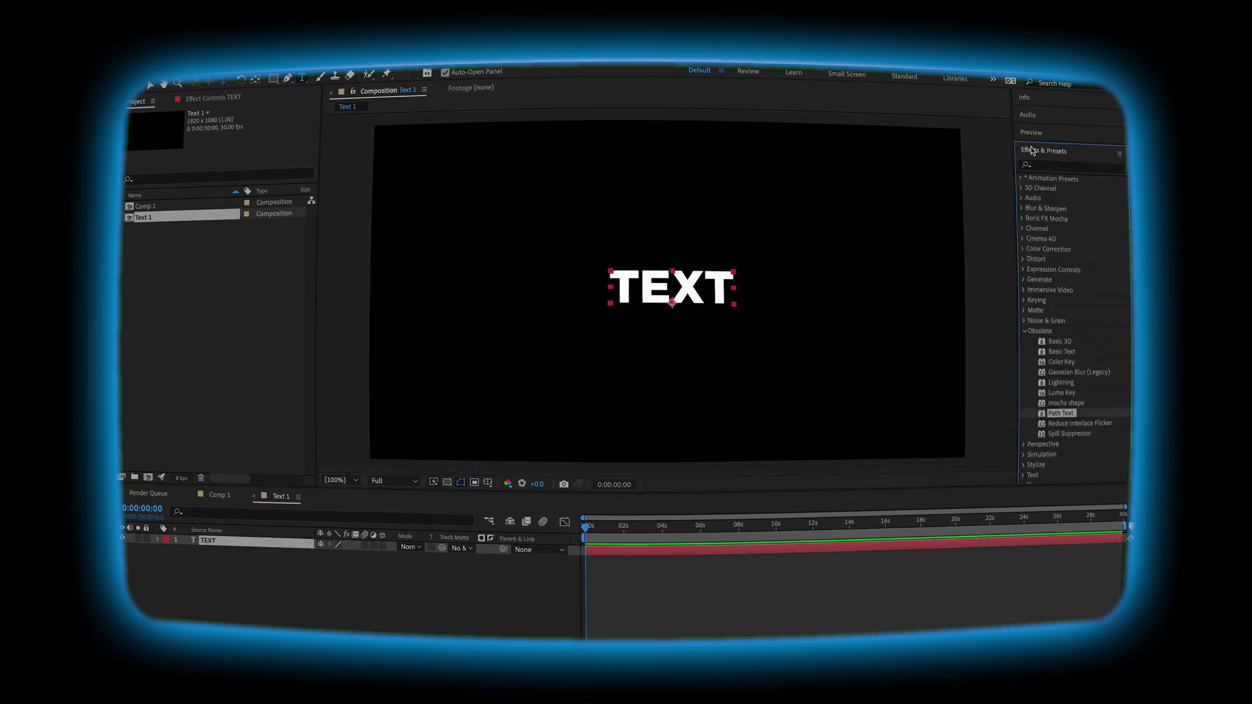
pyautogui.click(1034, 167)
pyautogui.write('dis')
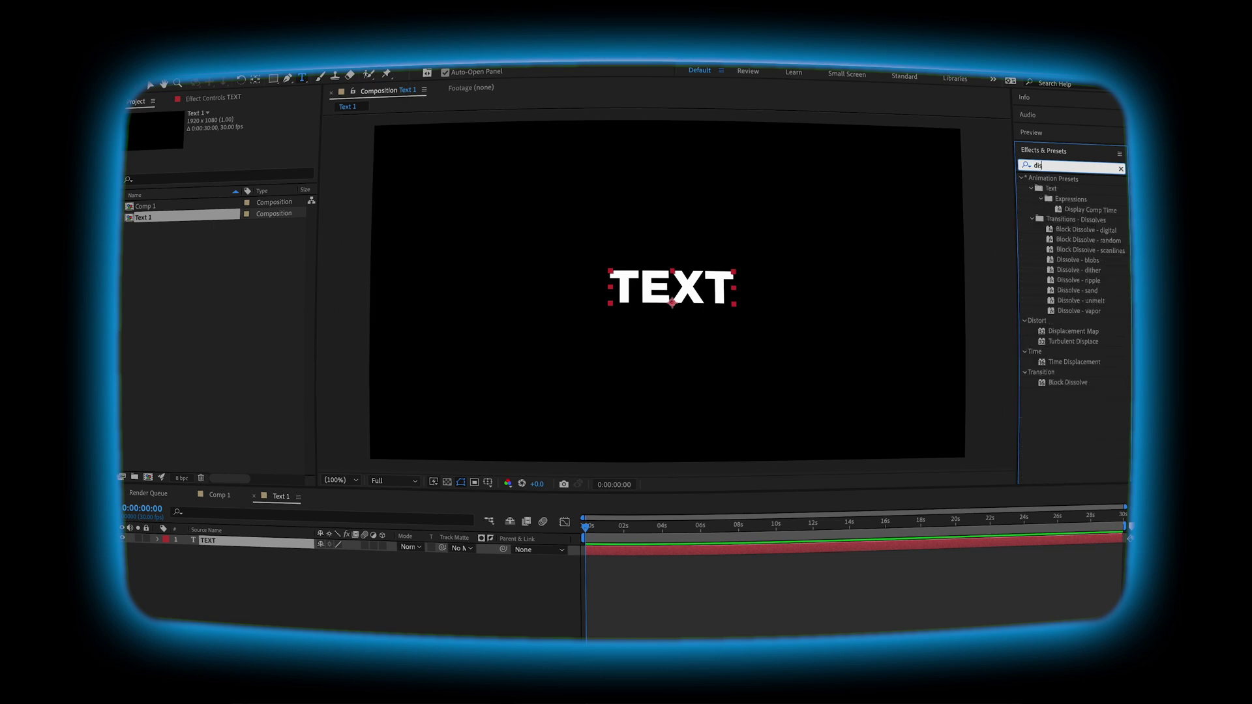
pyautogui.click(1098, 332)
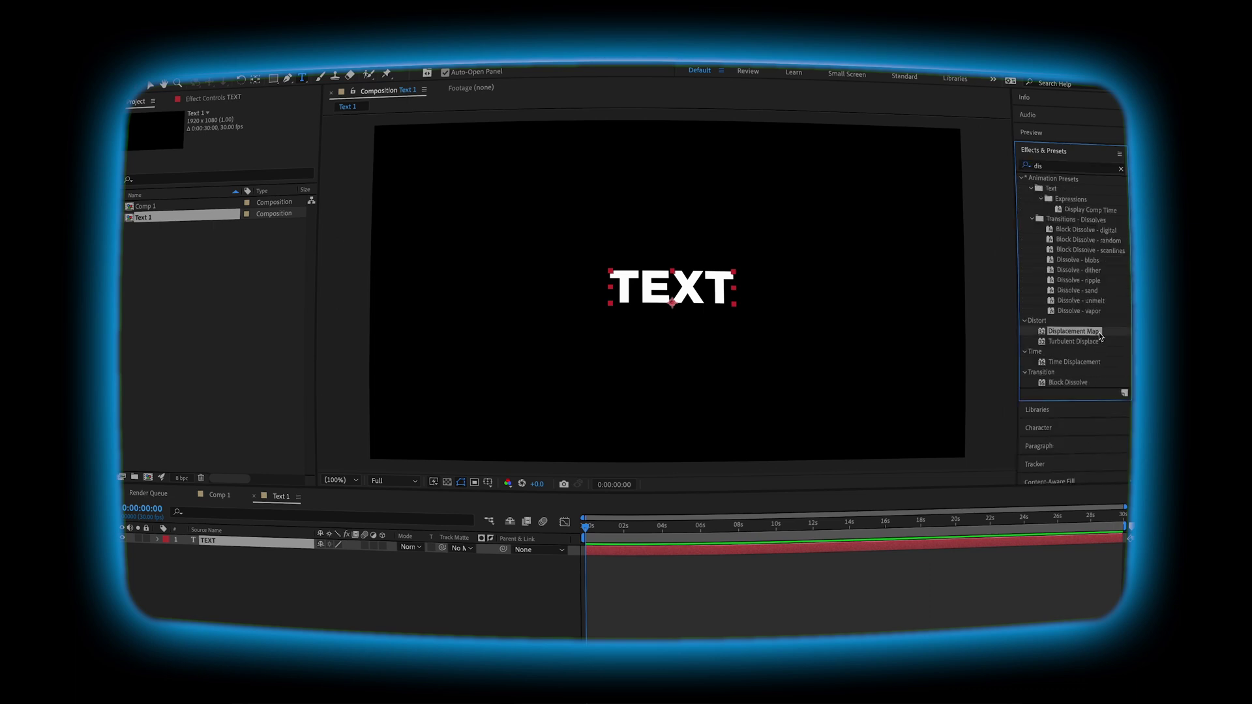
pyautogui.doubleClick(1098, 332)
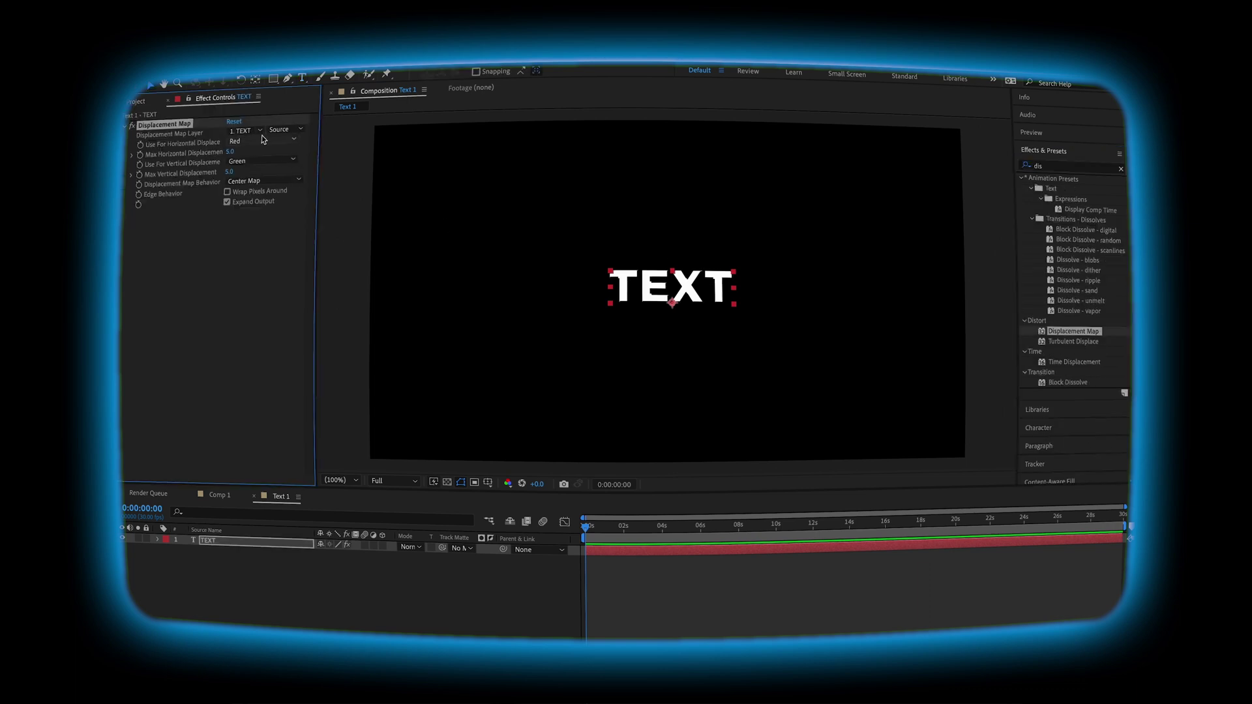
# Switch to Finder and bring SCAN_V5.mp4 from the GLITCHES folder into the timeline above the TEXT layer
pyautogui.press('super+Tab')
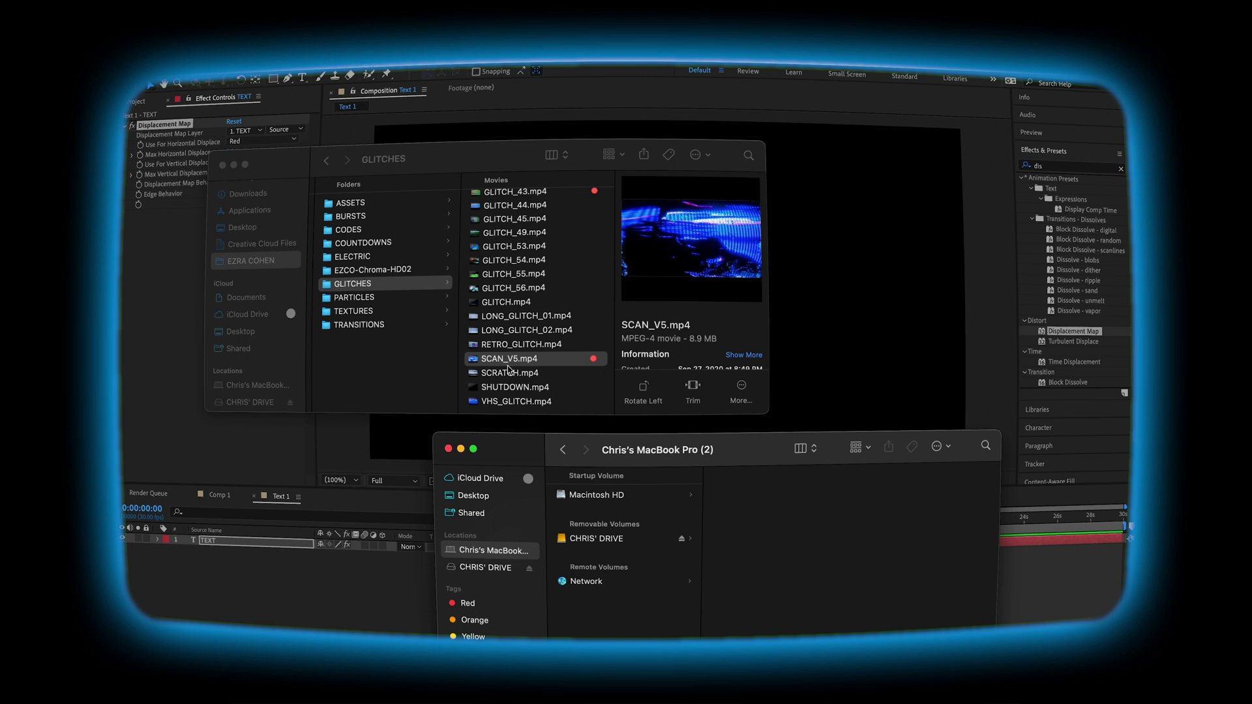
pyautogui.press('Up')
pyautogui.click(531, 359)
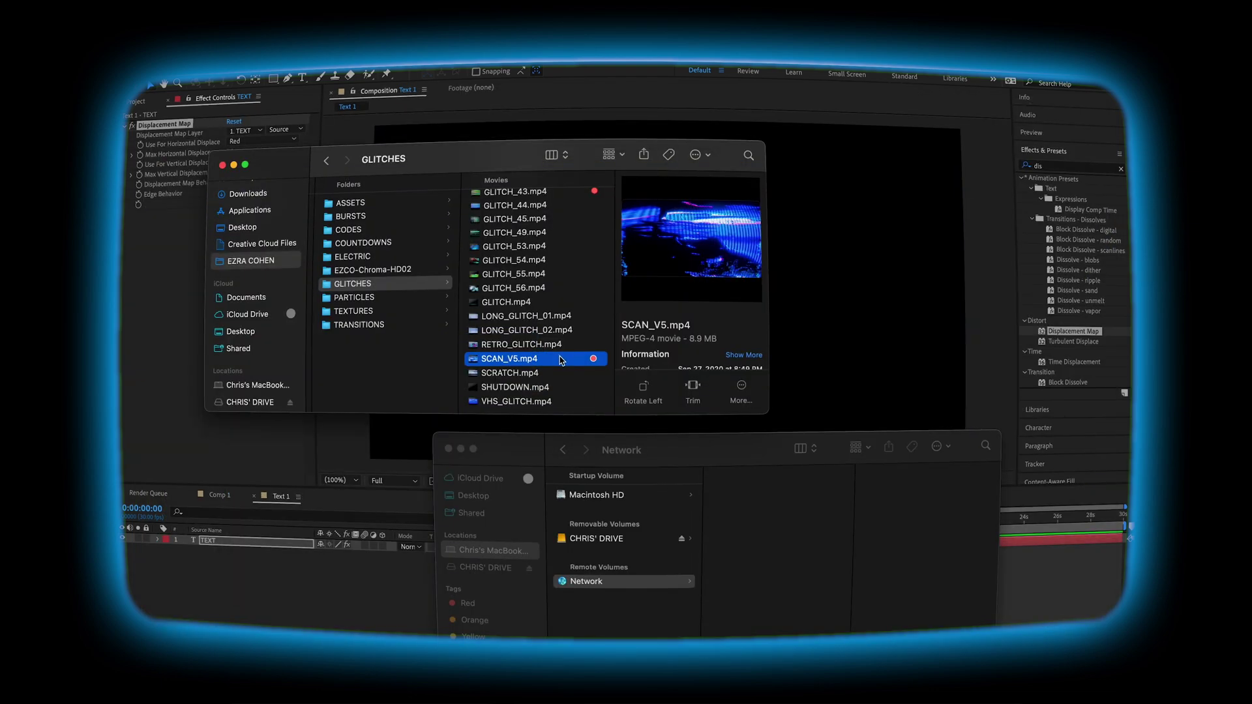
pyautogui.moveTo(559, 361); pyautogui.dragTo(250, 567)
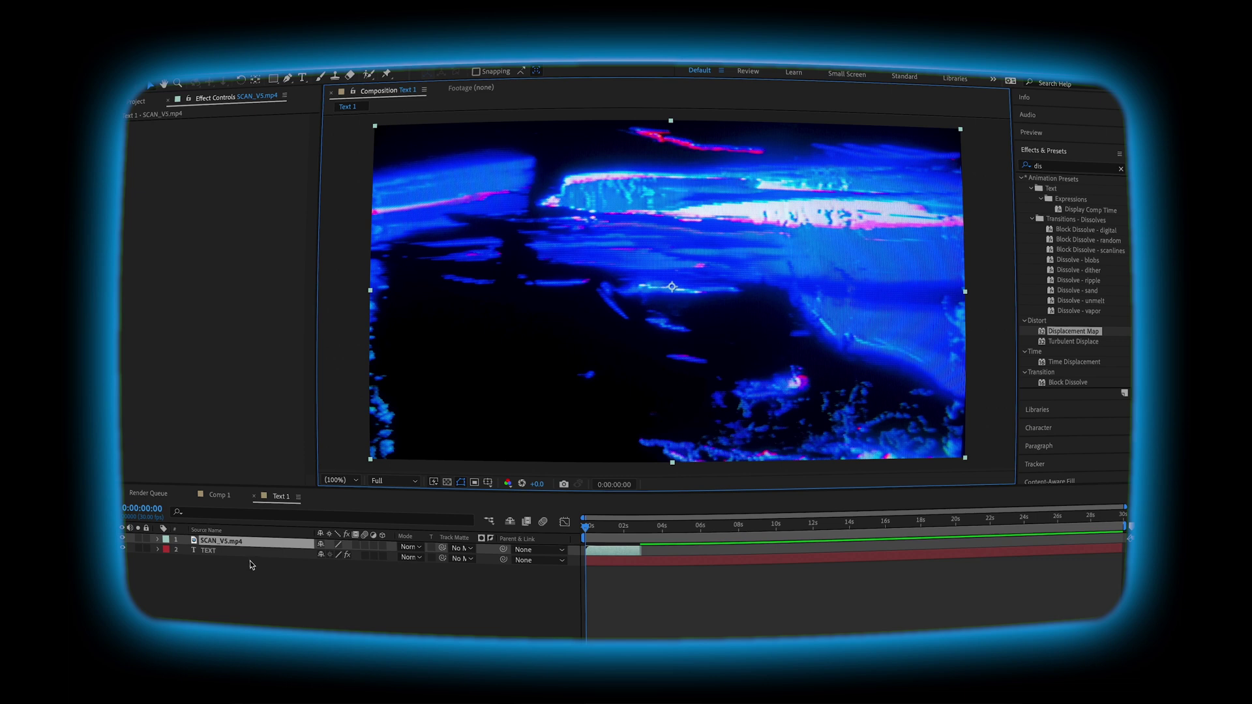
# Set the SCAN_V5.mp4 layer's opacity to 0%
pyautogui.press('t')
pyautogui.moveTo(325, 554); pyautogui.dragTo(258, 554)
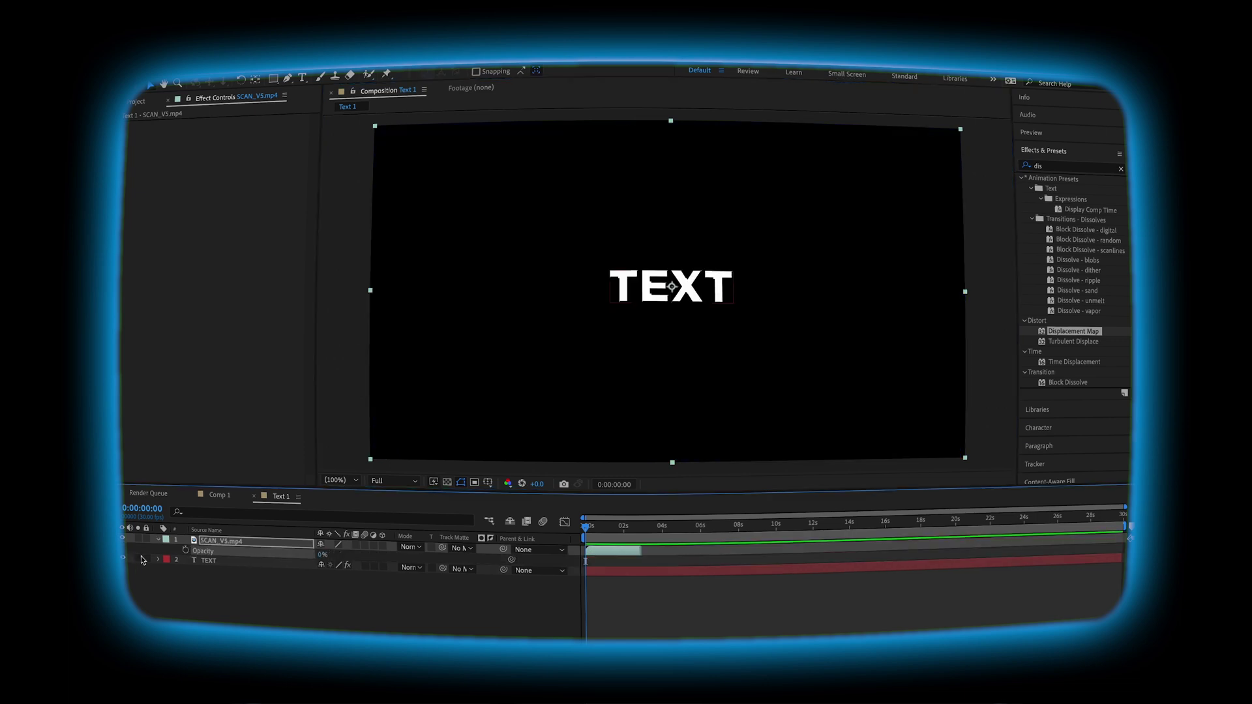
pyautogui.click(219, 563)
pyautogui.click(238, 544)
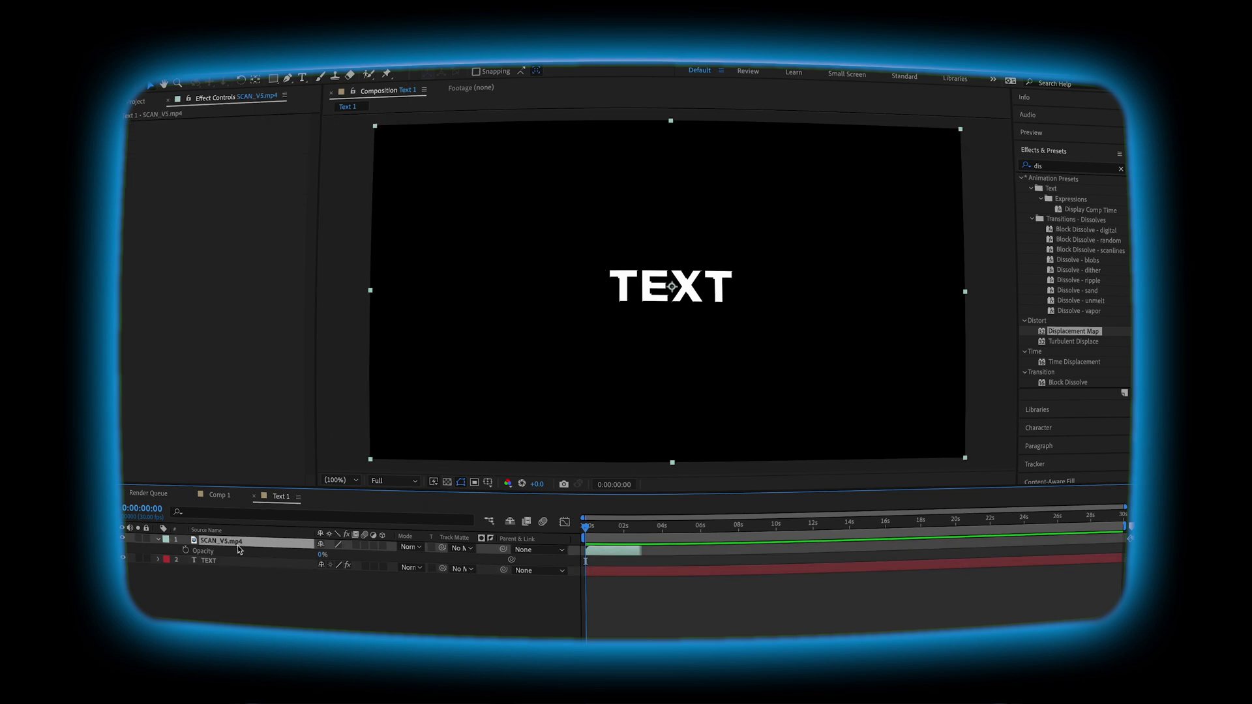
# Set the TEXT layer's Displacement Map Layer to SCAN_V5.mp4 and preview the animation
pyautogui.click(234, 561)
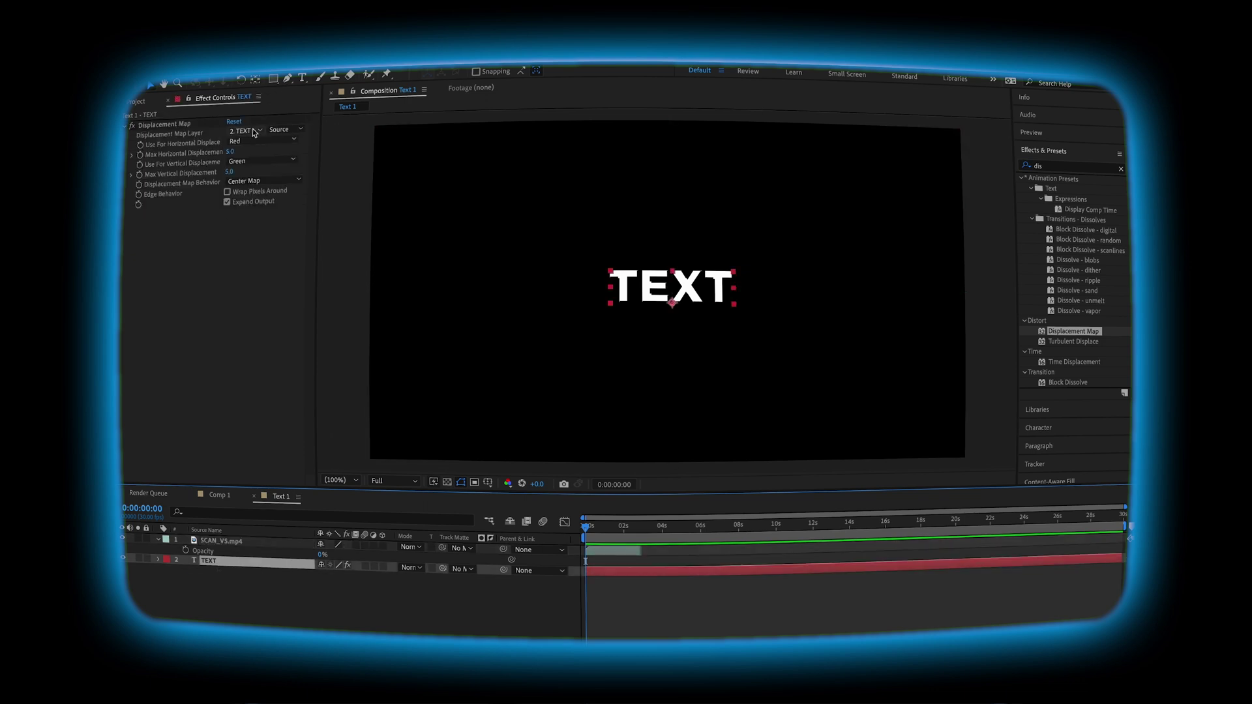
pyautogui.click(250, 133)
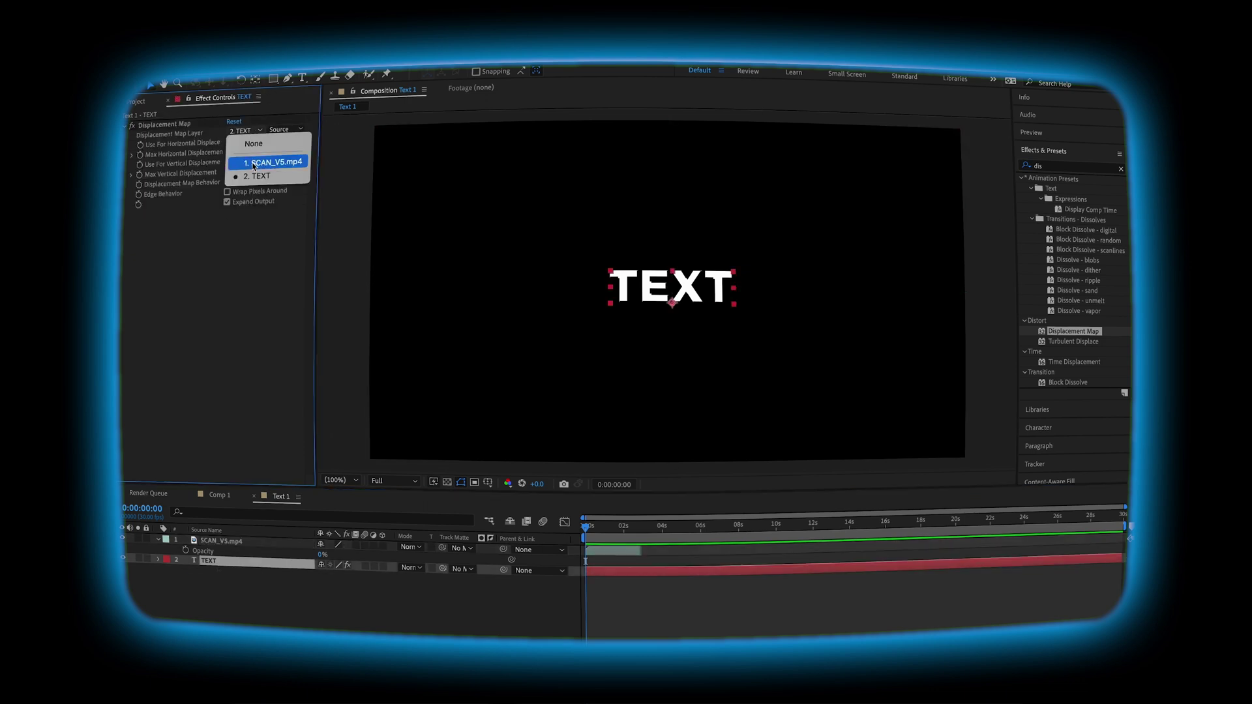
pyautogui.click(255, 166)
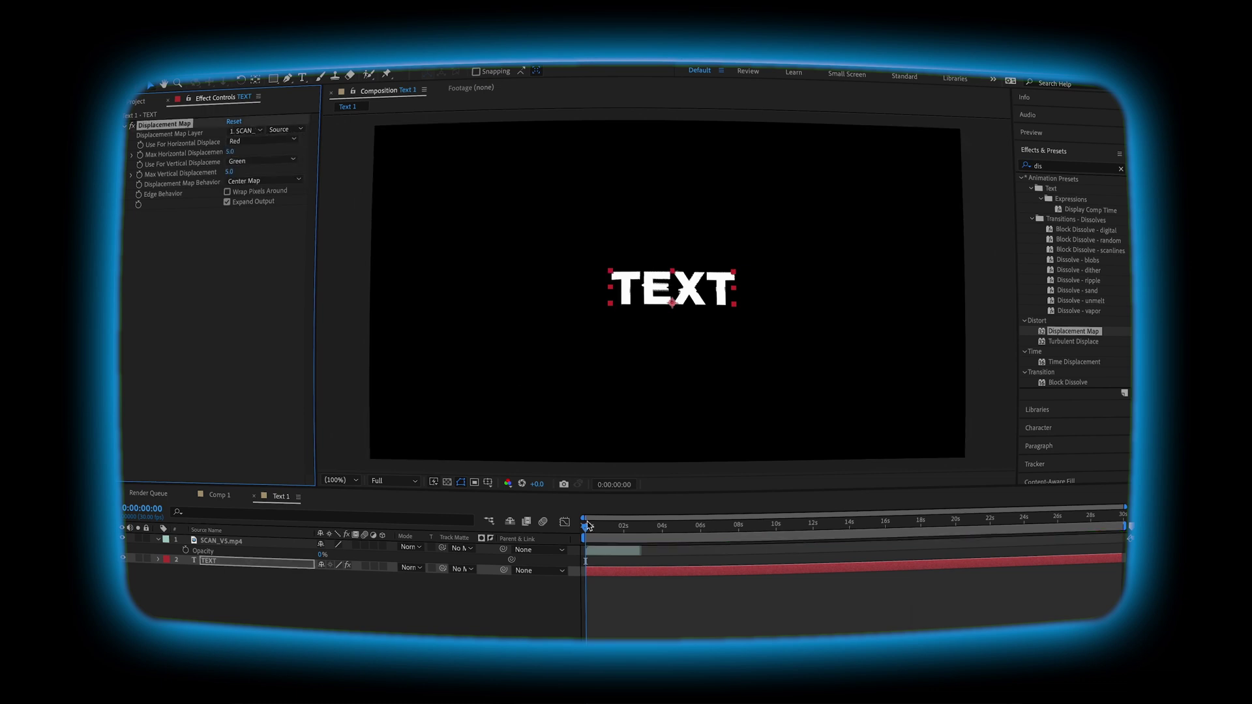
pyautogui.press('space')
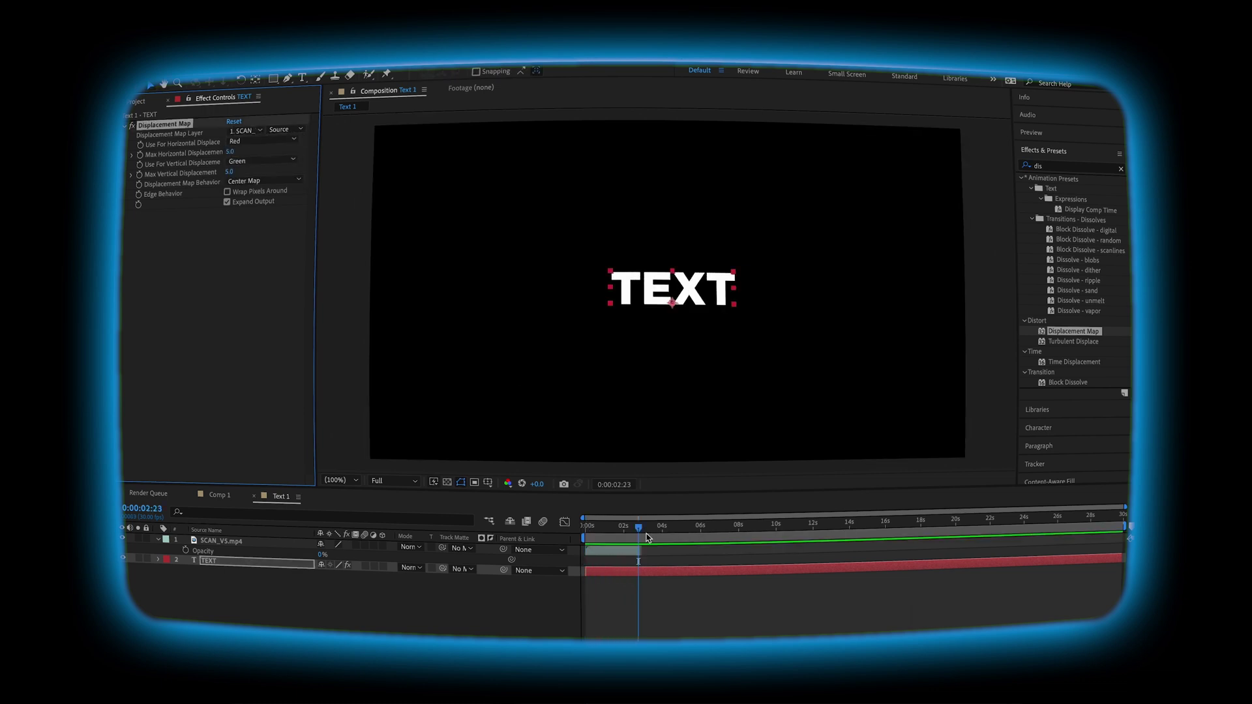
# Set Max Horizontal Displacement to 13 and Max Vertical Displacement to -35, and preview the result from the start
pyautogui.click(586, 525)
pyautogui.moveTo(231, 154); pyautogui.dragTo(207, 177)
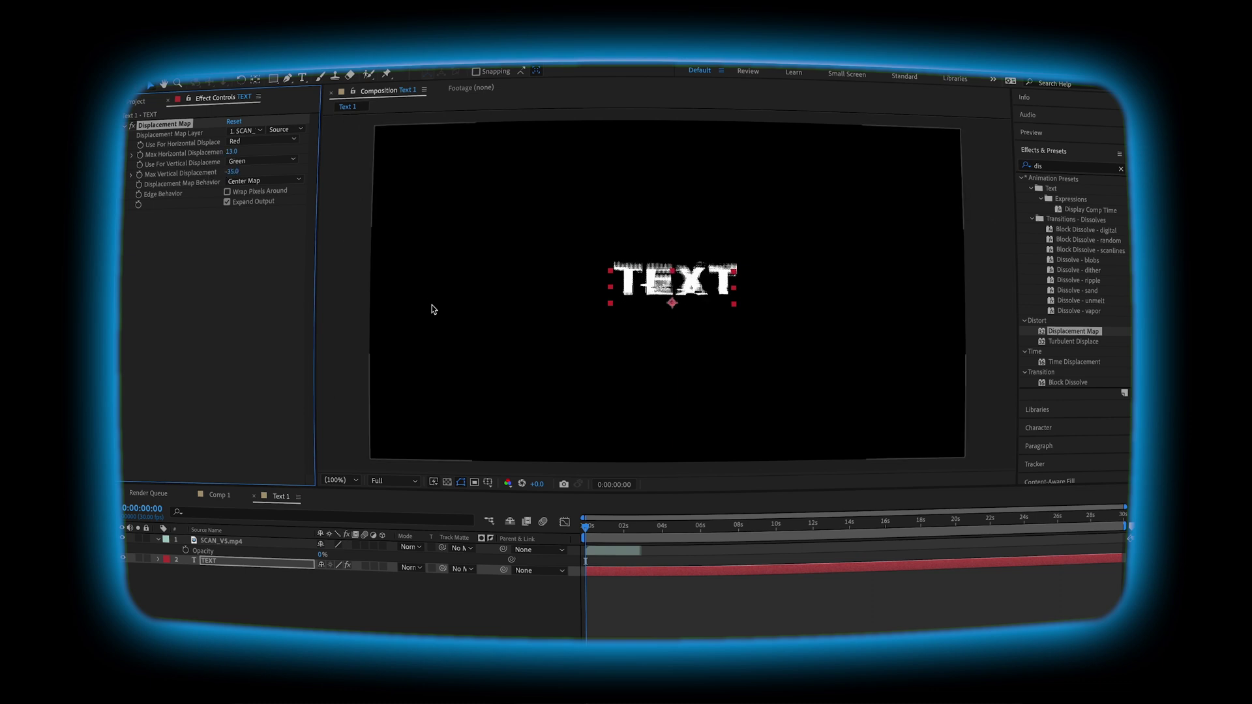
pyautogui.press('space')
pyautogui.click(535, 531)
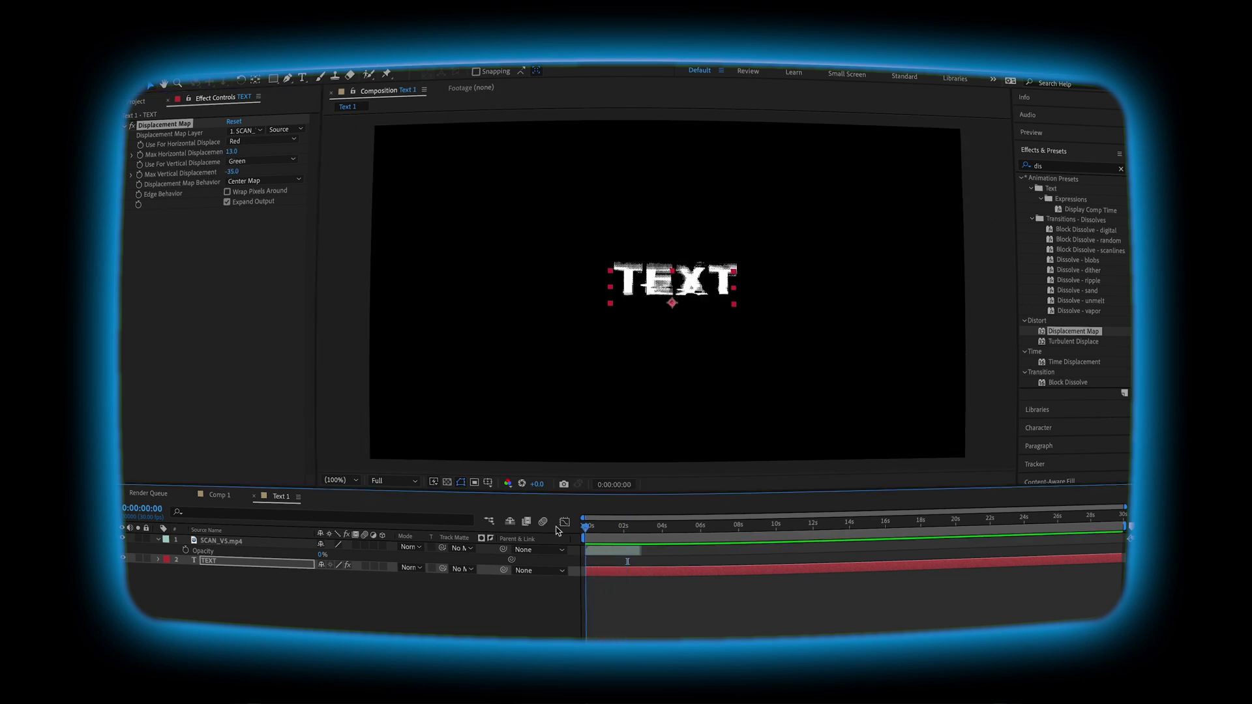
# Pre-compose the SCAN_V5.mp4 layer as Glitch, moving all attributes and adjusting the duration to the layer's time span
pyautogui.click(259, 545)
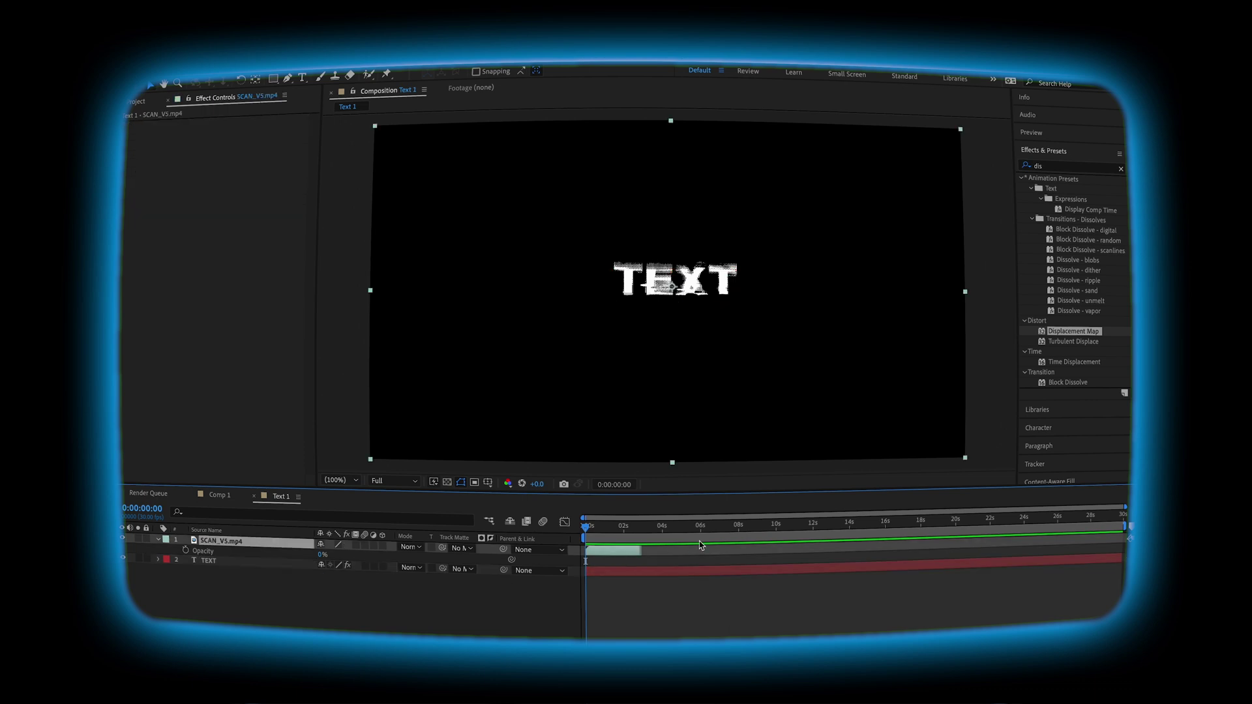
pyautogui.rightClick(280, 551)
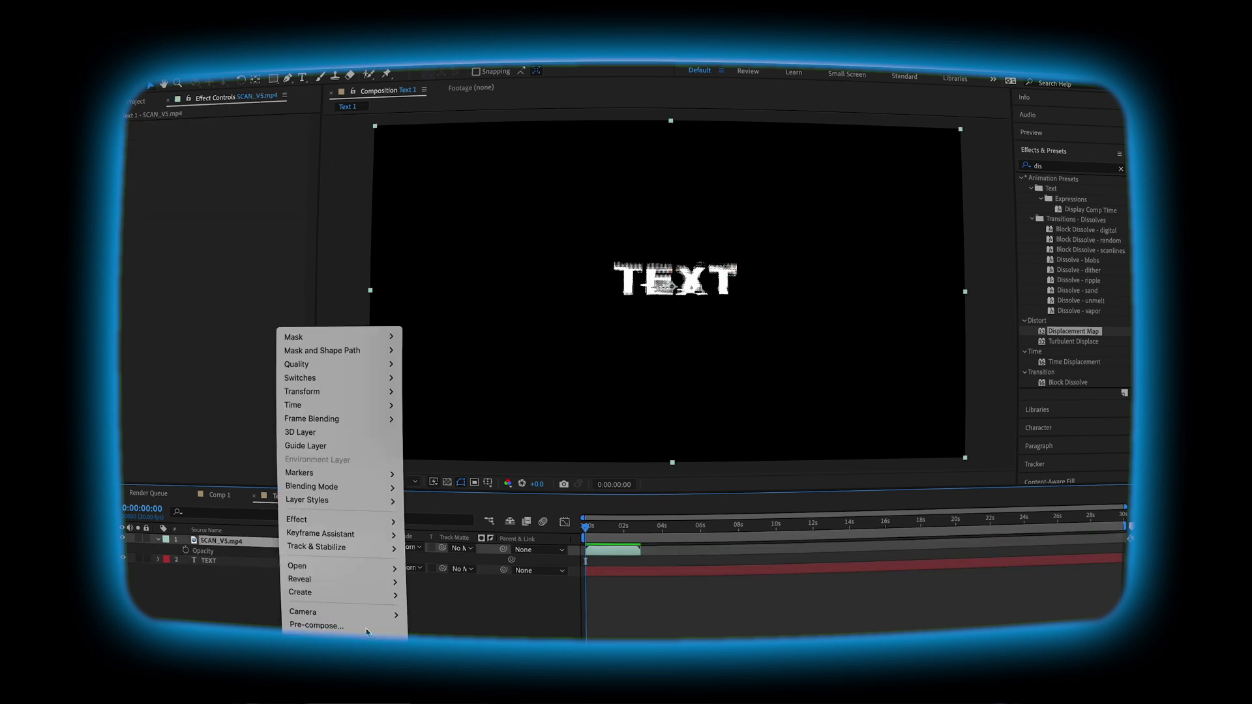
pyautogui.click(316, 625)
pyautogui.click(550, 308)
pyautogui.click(709, 230)
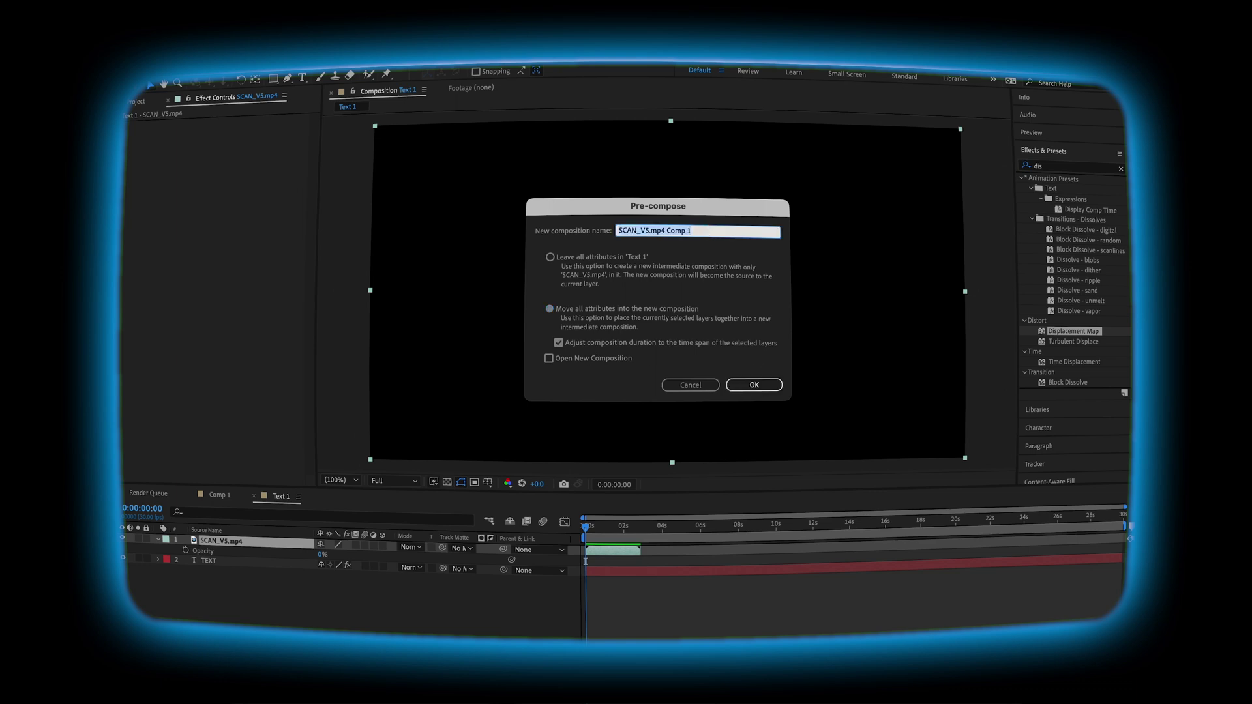
pyautogui.click(754, 384)
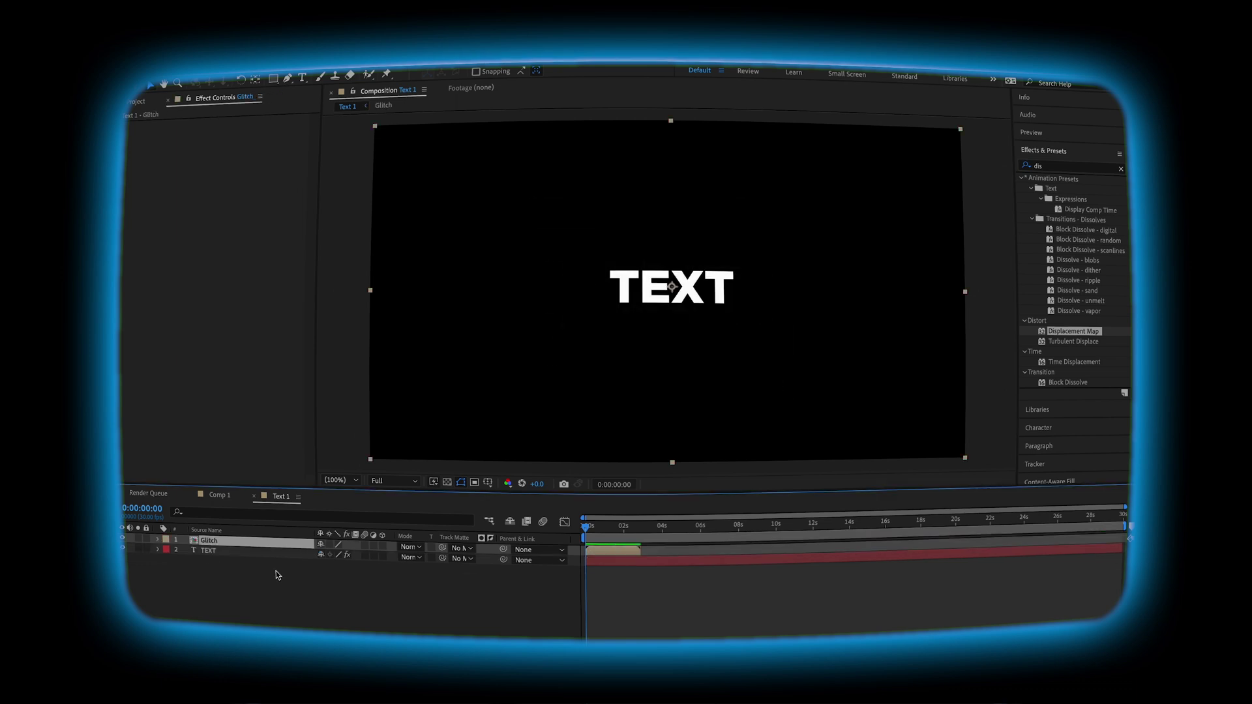
# Open the Glitch composition and set its duration to 30 seconds
pyautogui.doubleClick(193, 544)
pyautogui.click(267, 64)
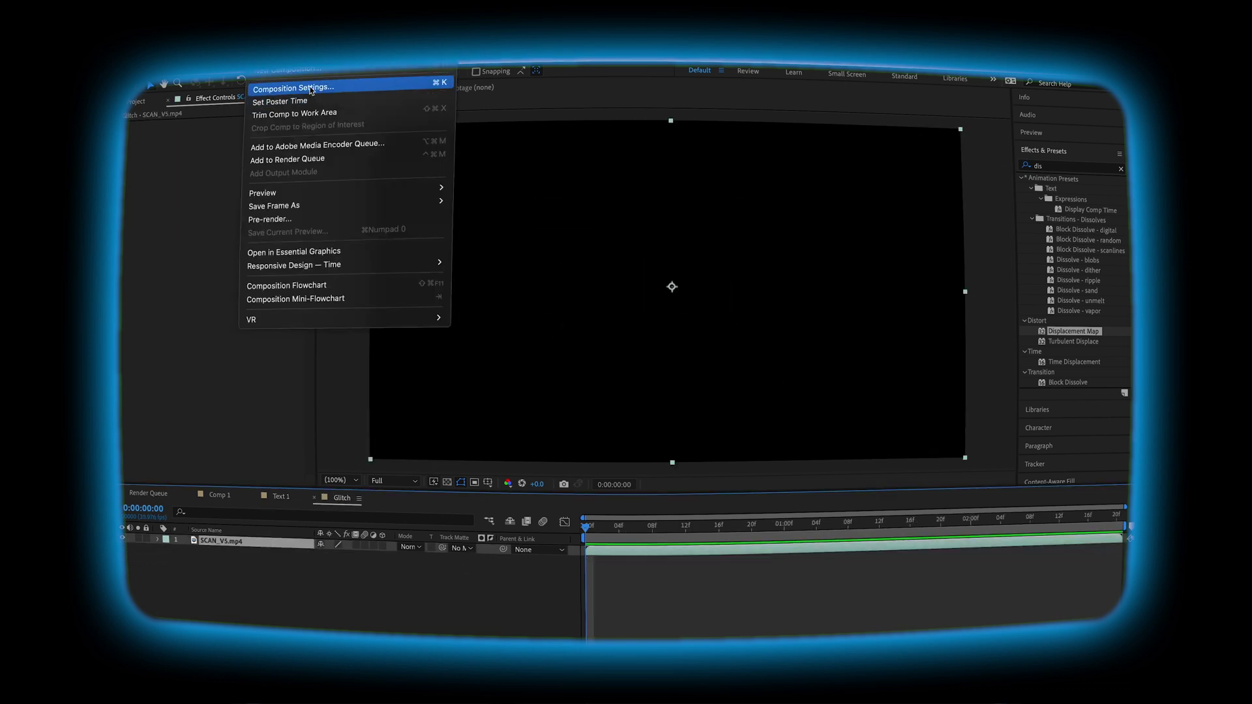
pyautogui.click(311, 87)
pyautogui.click(322, 369)
pyautogui.click(337, 431)
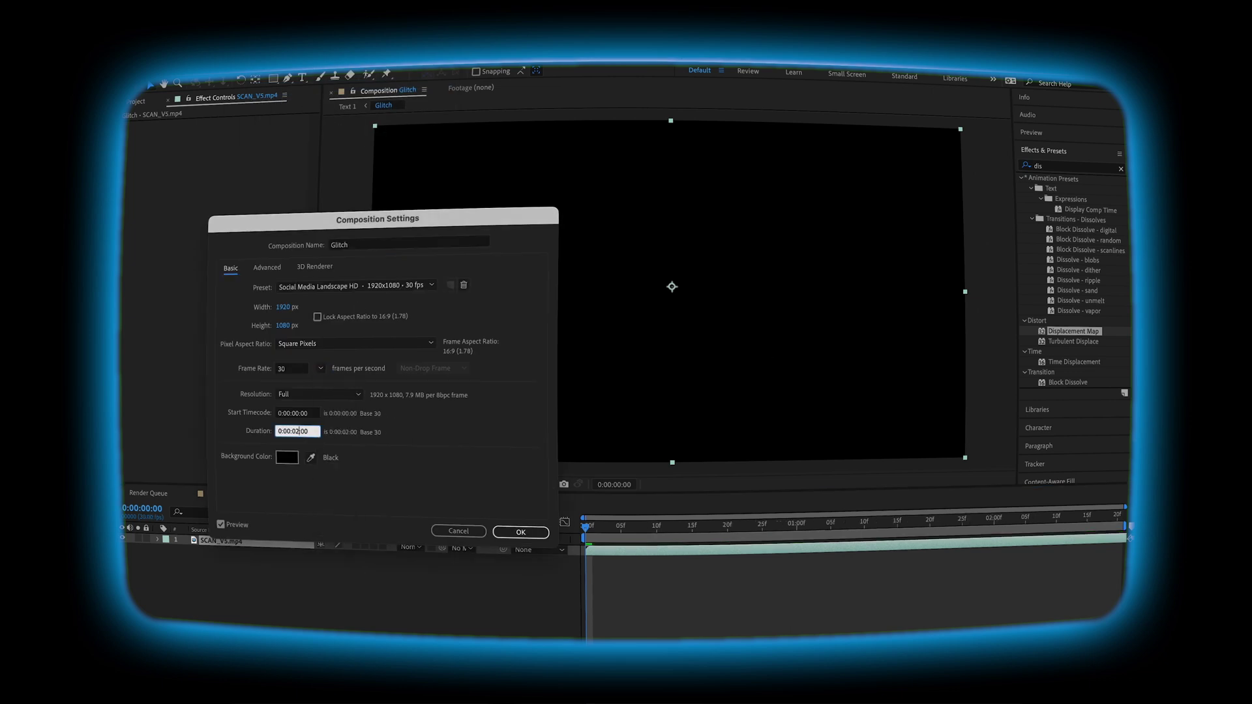
pyautogui.click(520, 532)
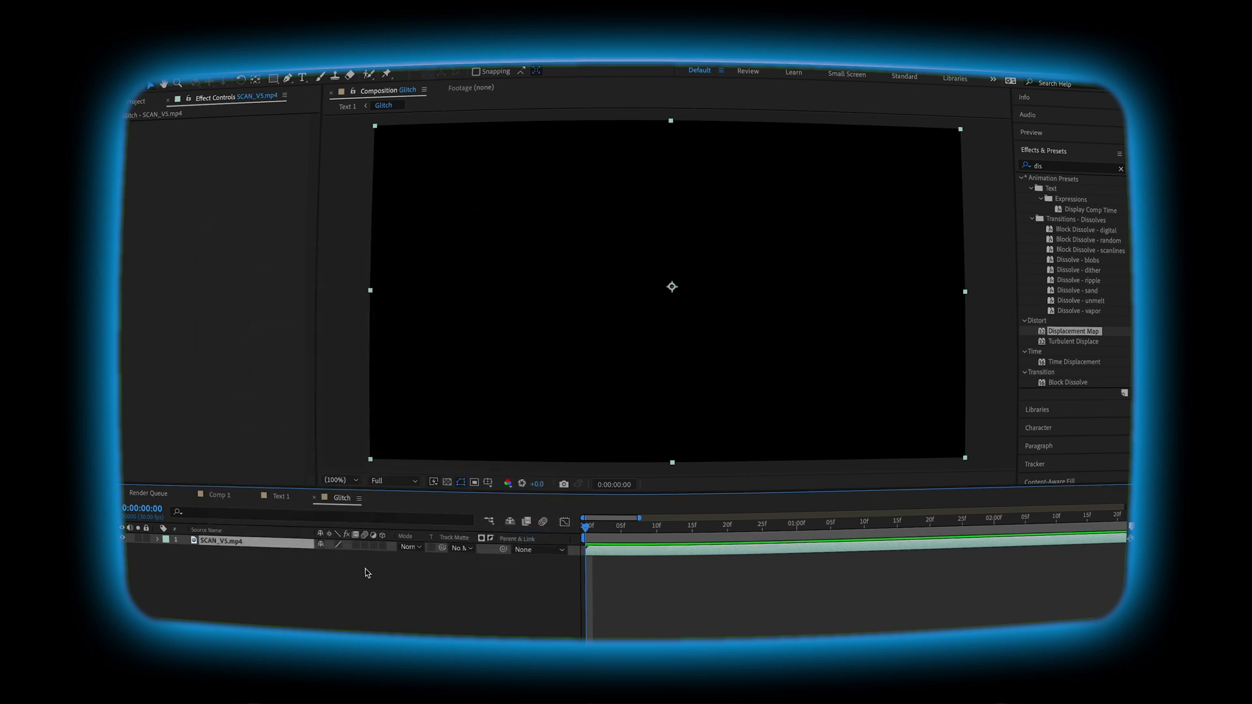
# Duplicate the SCAN_V5.mp4 layer repeatedly and place the copies end to end to fill the 30-second Glitch composition
pyautogui.hotkey('ctrl', 'd')
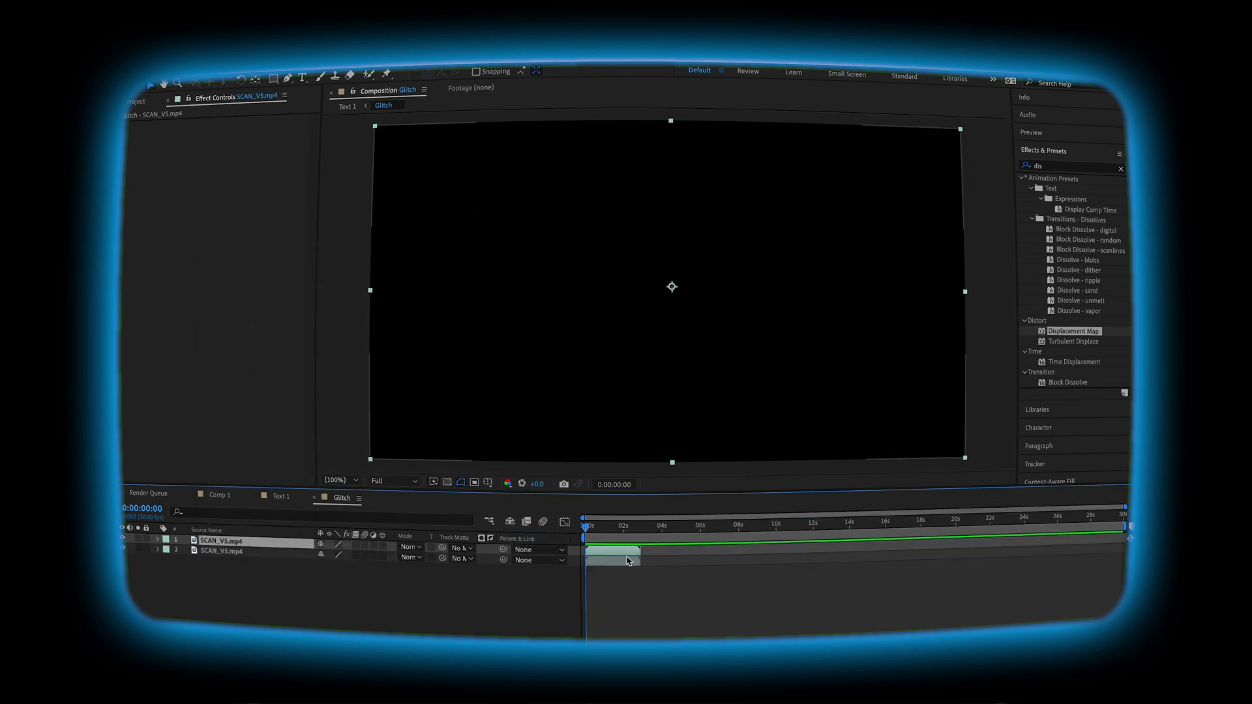
pyautogui.moveTo(624, 551); pyautogui.dragTo(735, 553)
pyautogui.hotkey('ctrl', 'd')
pyautogui.keyDown('shift'); pyautogui.click(258, 561); pyautogui.keyUp('shift')
pyautogui.hotkey('ctrl', 'd')
pyautogui.moveTo(258, 562); pyautogui.dragTo(266, 552)
pyautogui.moveTo(604, 582); pyautogui.dragTo(884, 546)
pyautogui.hotkey('ctrl', 'a')
pyautogui.hotkey('ctrl', 'd')
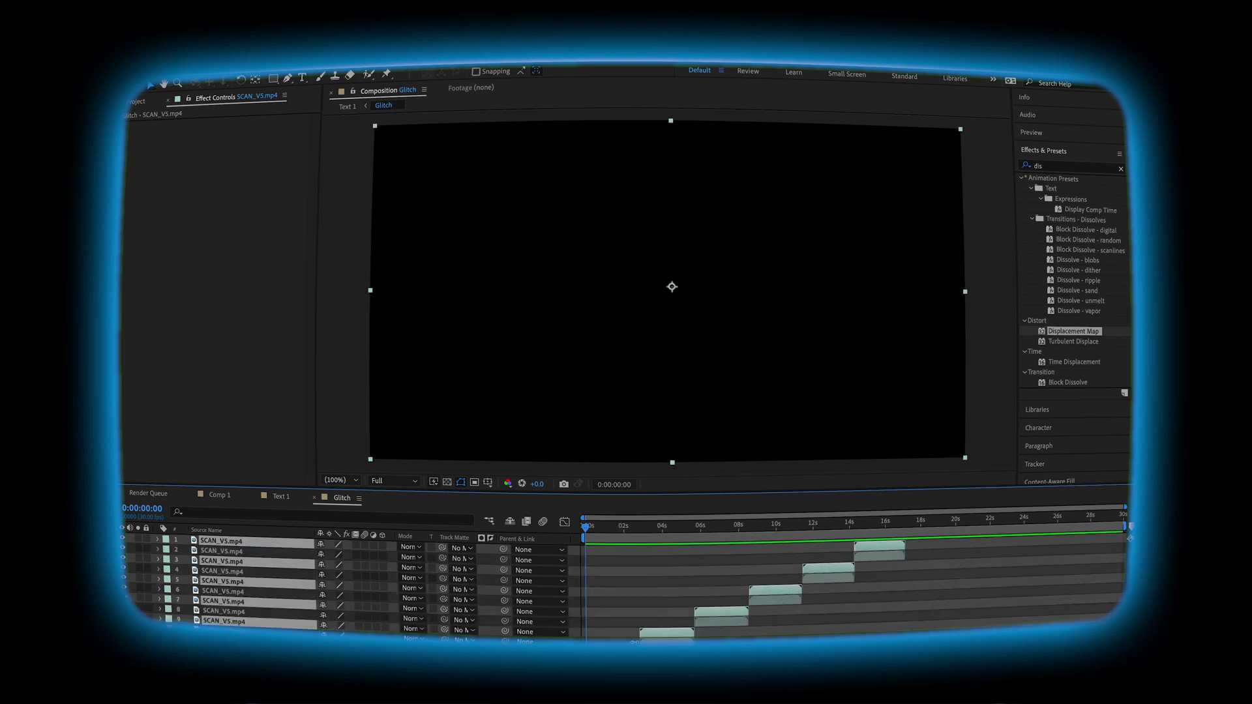
pyautogui.moveTo(752, 613); pyautogui.dragTo(1083, 606)
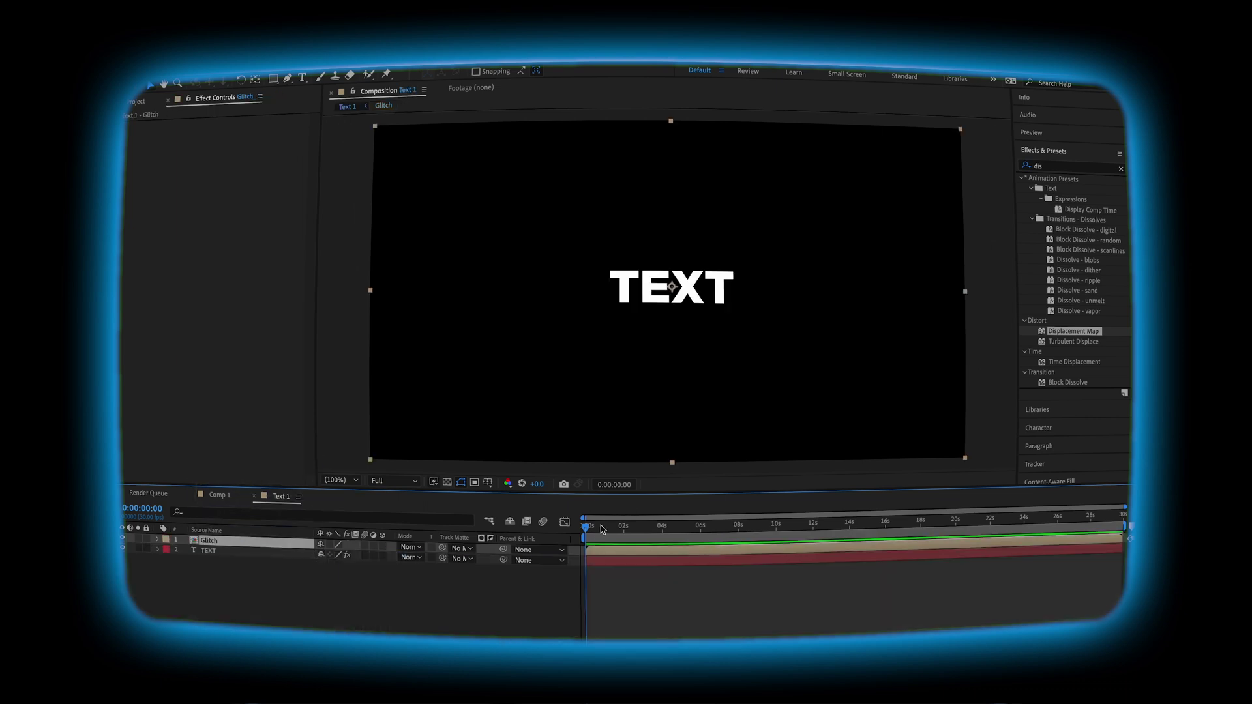
# Scrub through the Text 1 composition and check the TEXT layer's Displacement Map settings
pyautogui.moveTo(601, 529); pyautogui.dragTo(651, 533)
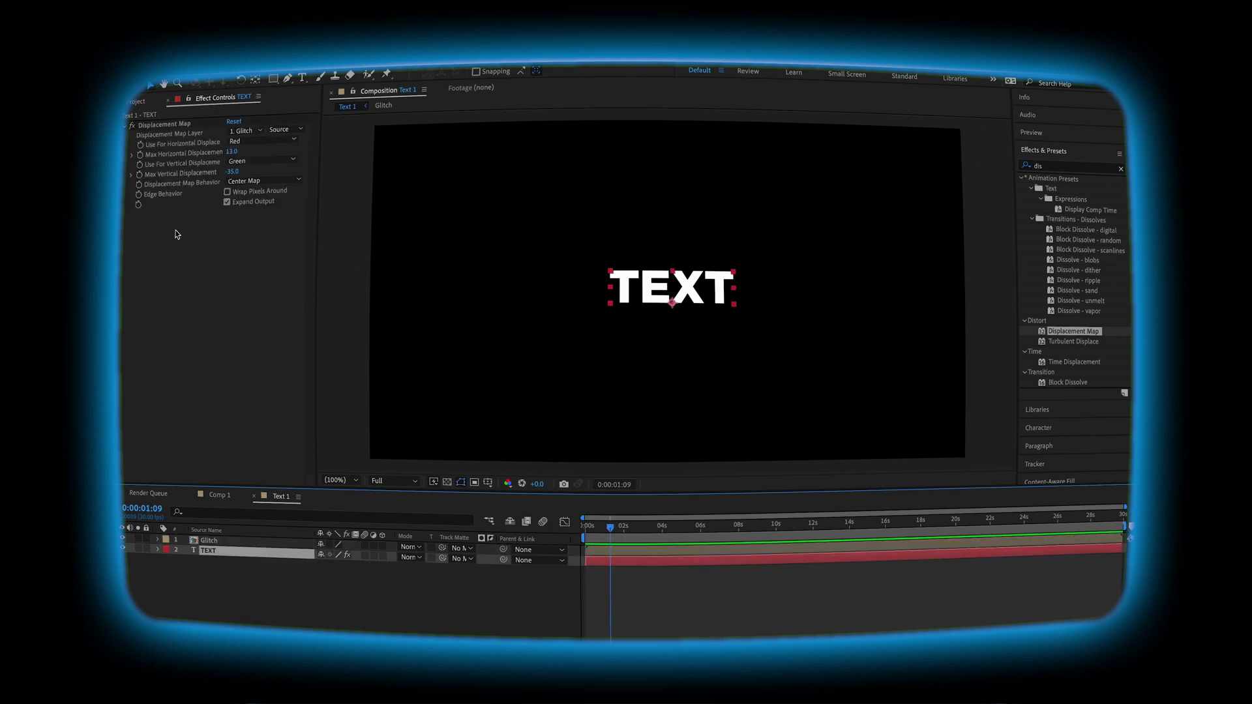
pyautogui.click(261, 161)
pyautogui.click(245, 170)
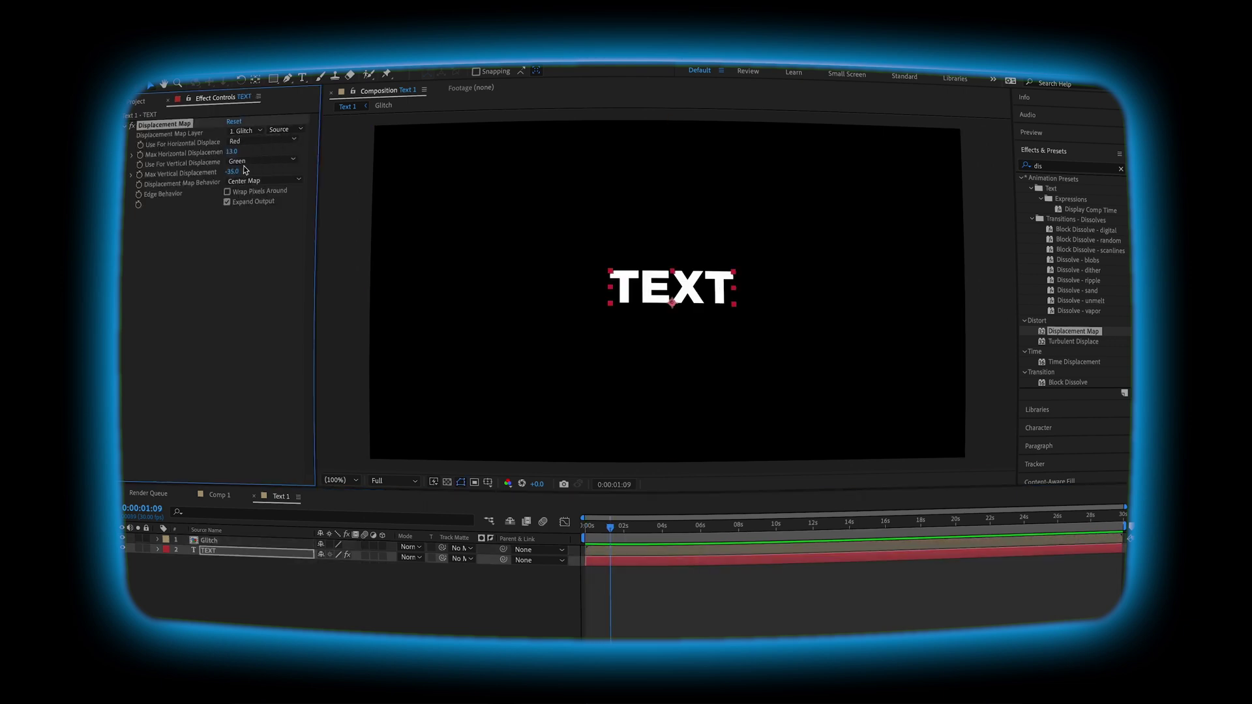
# Raise the opacity of all SCAN_V5.mp4 layers inside Glitch, and set the Glitch layer's opacity to 0% in the text composition
pyautogui.doubleClick(231, 541)
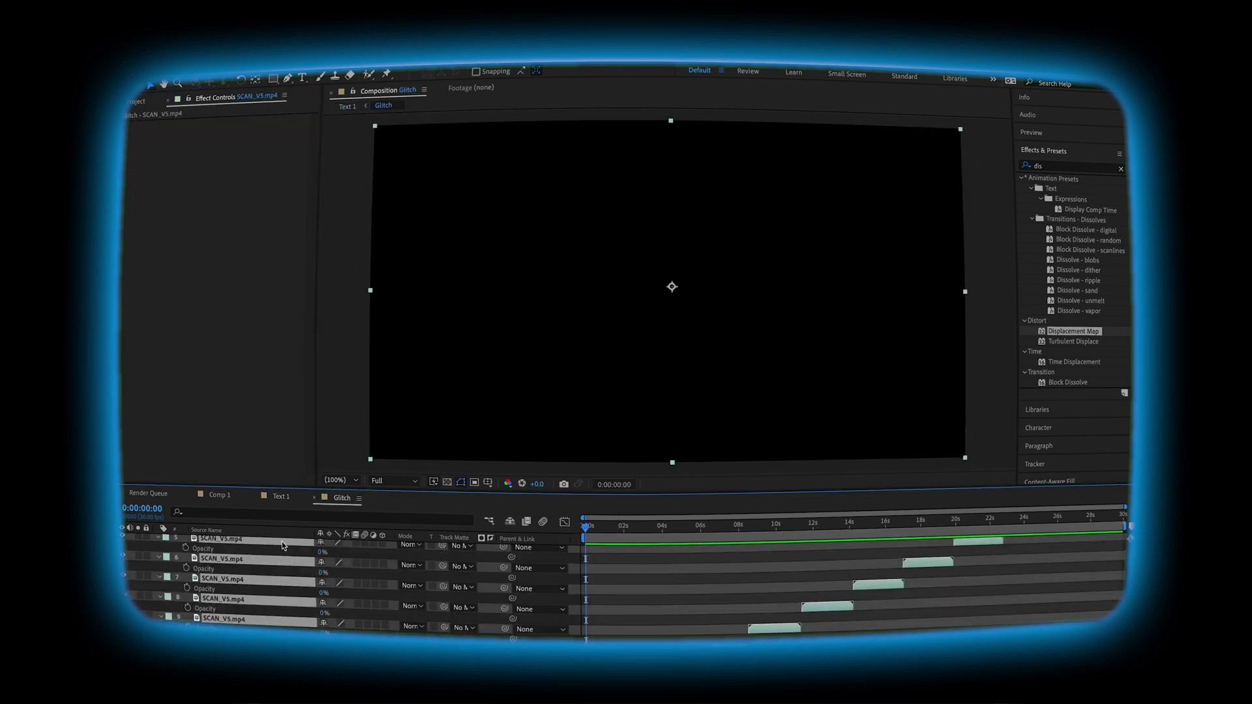
pyautogui.click(281, 497)
pyautogui.click(616, 527)
pyautogui.press('t')
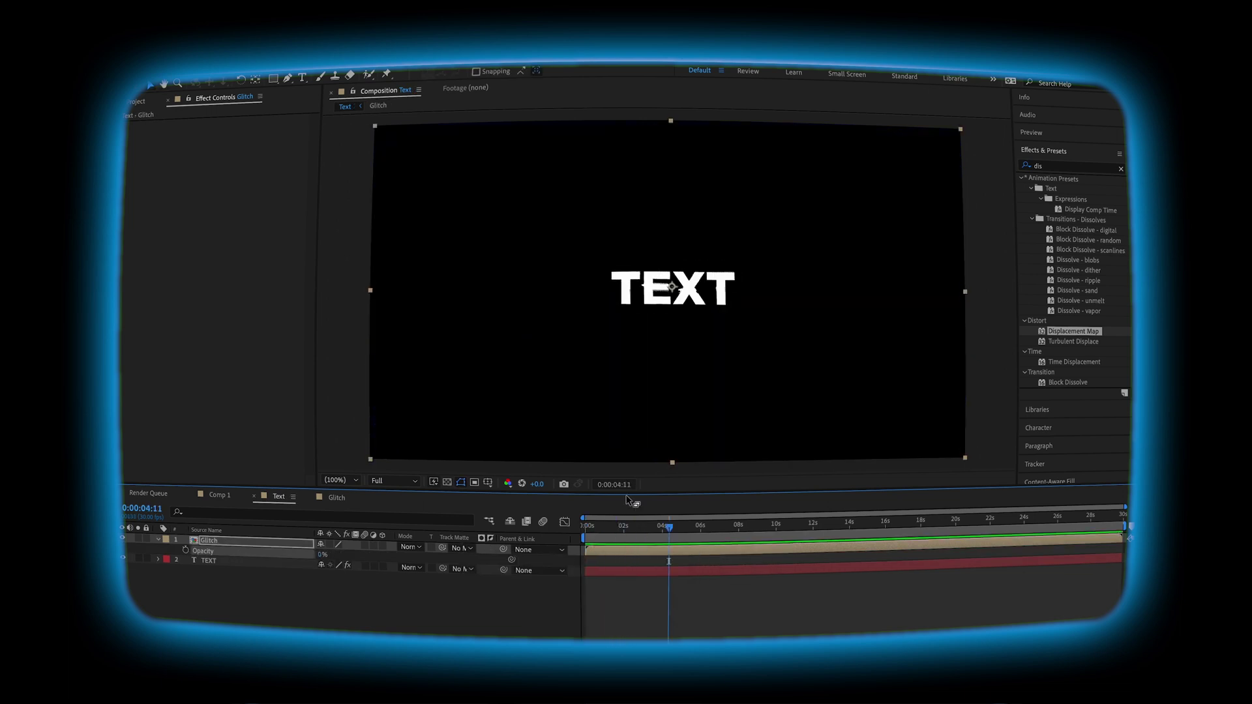
# Try a different Max Horizontal Displacement on the TEXT layer's Displacement Map and undo it
pyautogui.click(250, 563)
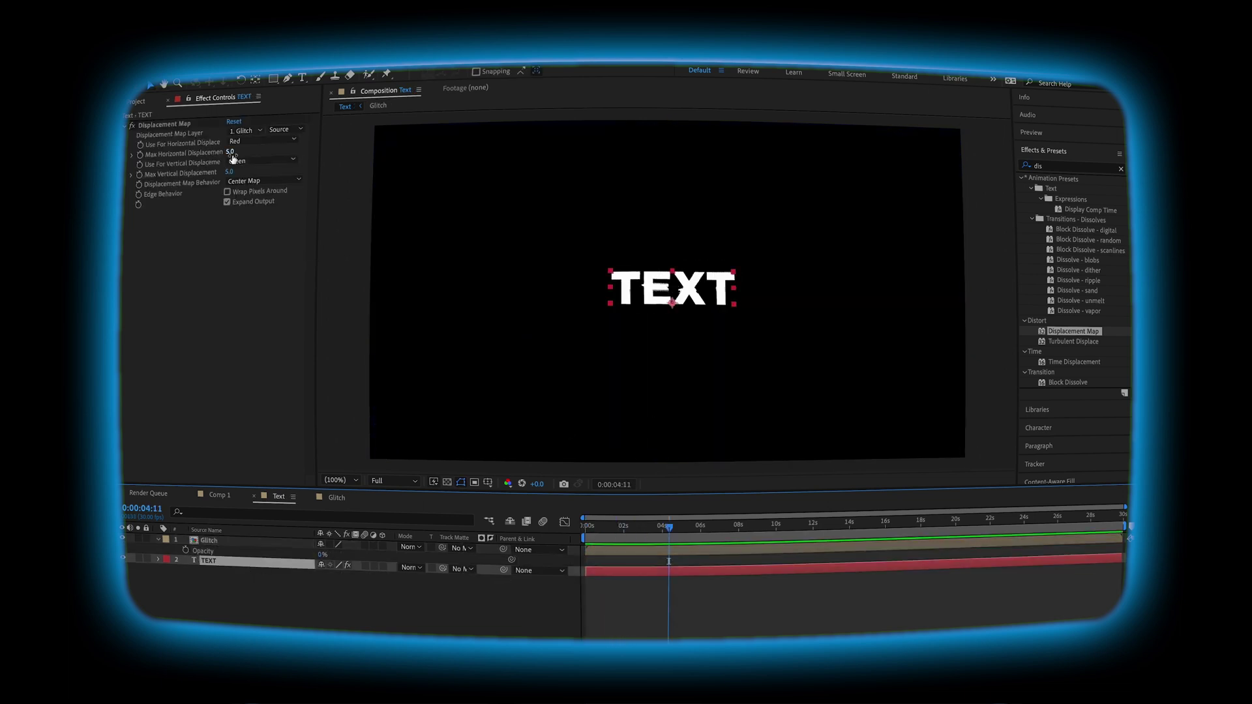
pyautogui.moveTo(232, 154); pyautogui.dragTo(541, 117)
pyautogui.hotkey('ctrl', 'z')
pyautogui.hotkey('ctrl', 'z')
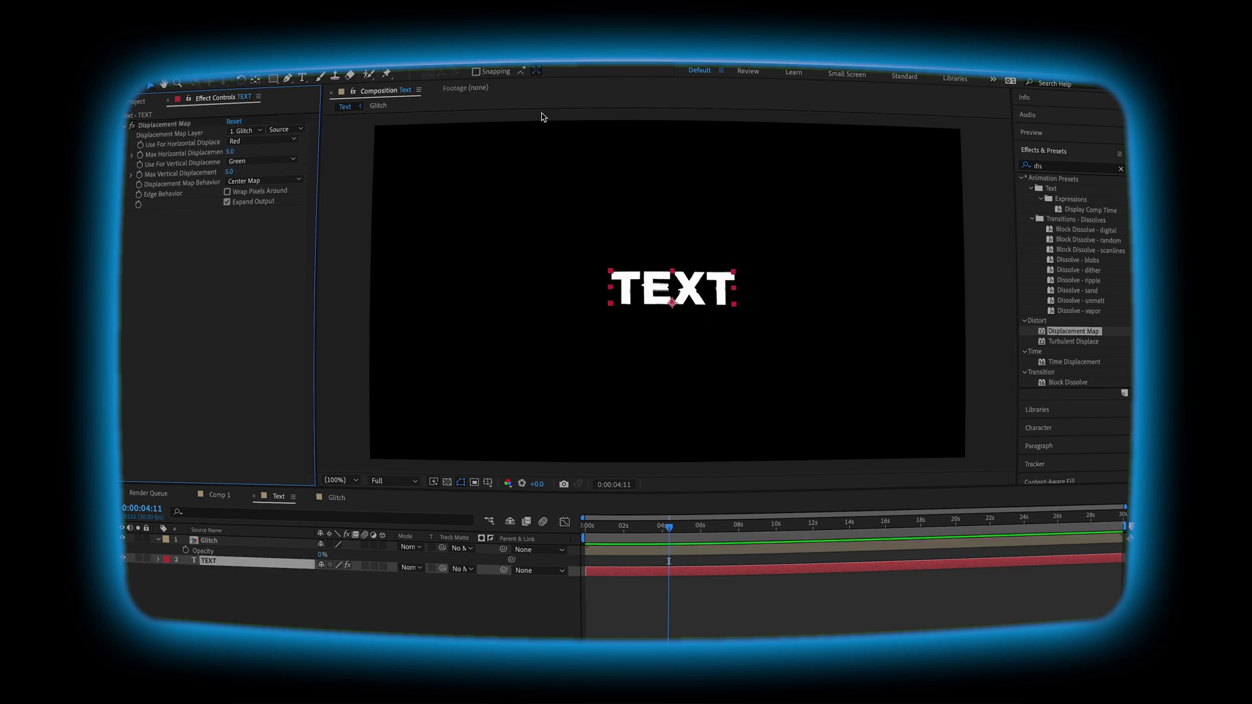
# Keyframe the TEXT layer's Max Horizontal and Max Vertical Displacement at the start of the composition and preview the playback
pyautogui.press('Home')
pyautogui.click(139, 154)
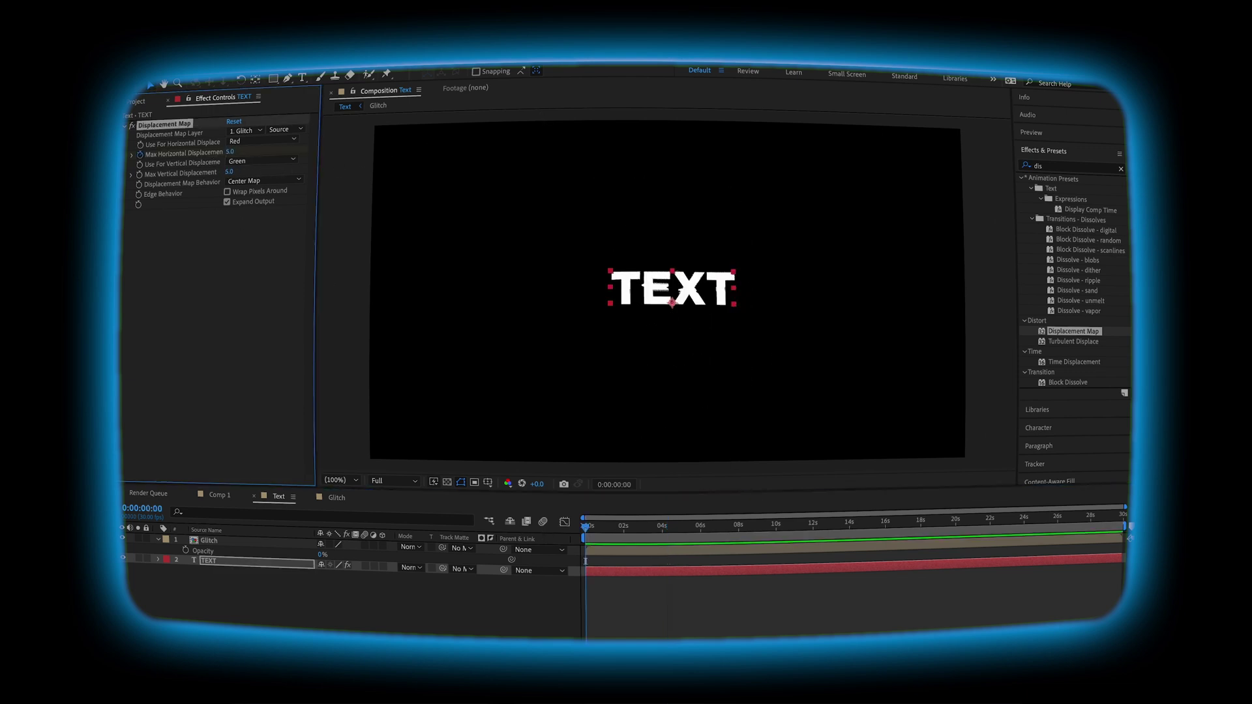
pyautogui.click(140, 174)
pyautogui.press('space')
pyautogui.press('space')
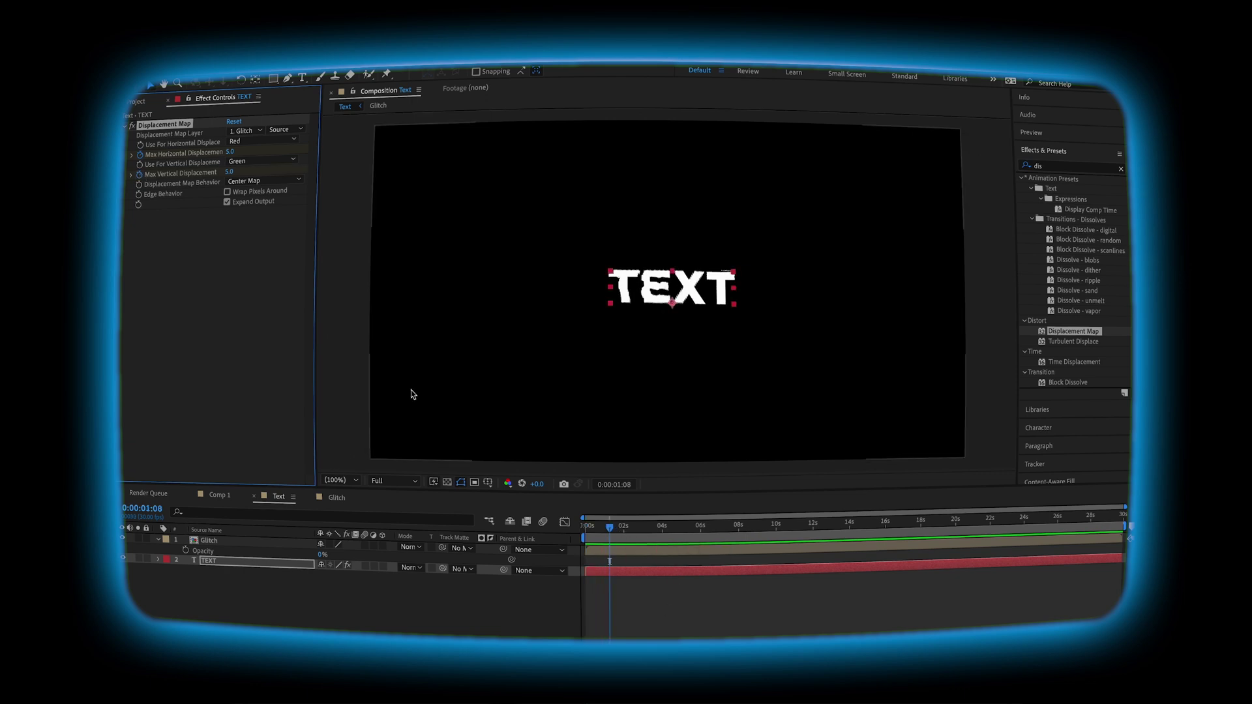
# Add keyframes for the TEXT layer's Max Horizontal and Max Vertical Displacement at 1 second
pyautogui.press('=')
pyautogui.moveTo(642, 528); pyautogui.dragTo(631, 530)
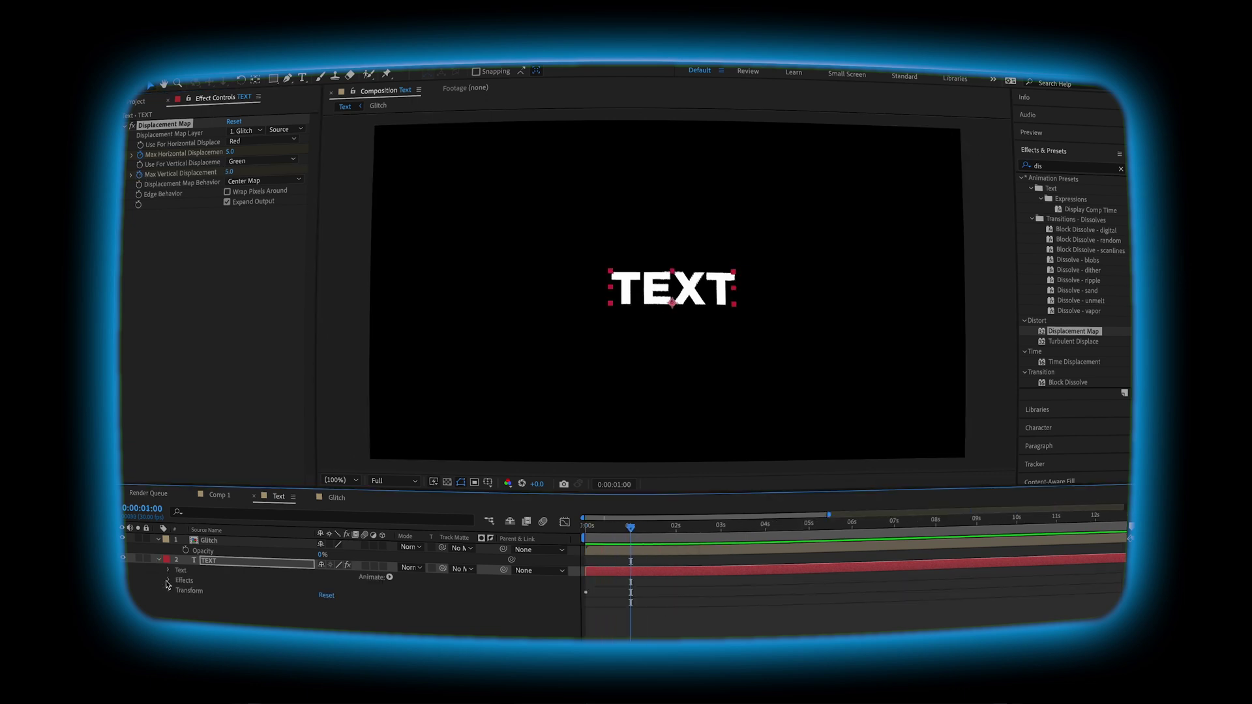
pyautogui.click(167, 580)
pyautogui.click(176, 590)
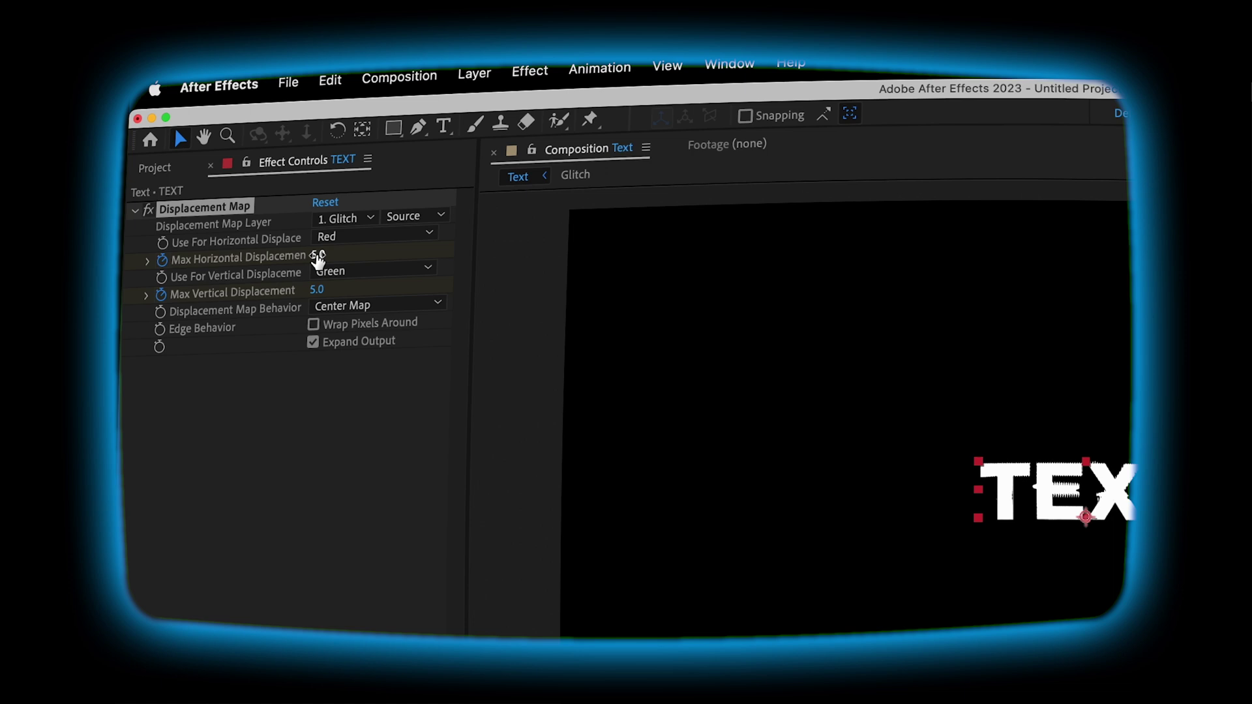
# Set Max Horizontal Displacement and Max Vertical Displacement to 200 at the start of the composition
pyautogui.moveTo(230, 152); pyautogui.dragTo(375, 142)
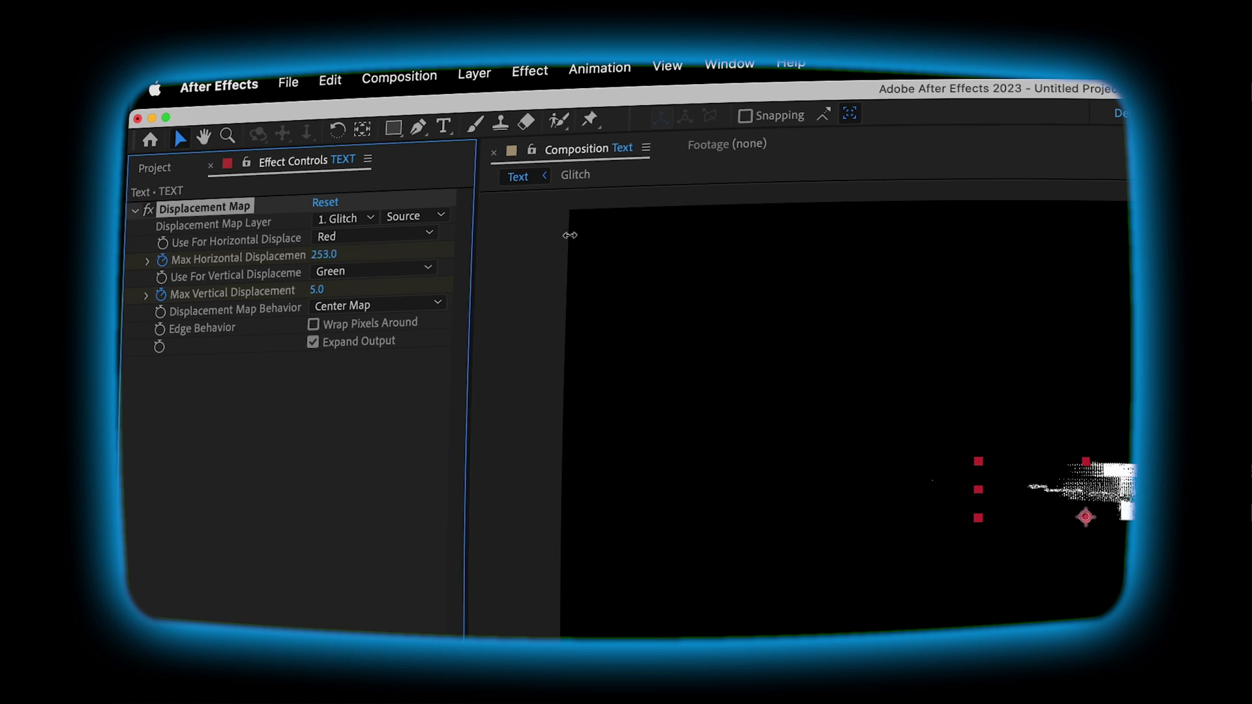
pyautogui.moveTo(570, 235); pyautogui.dragTo(575, 256)
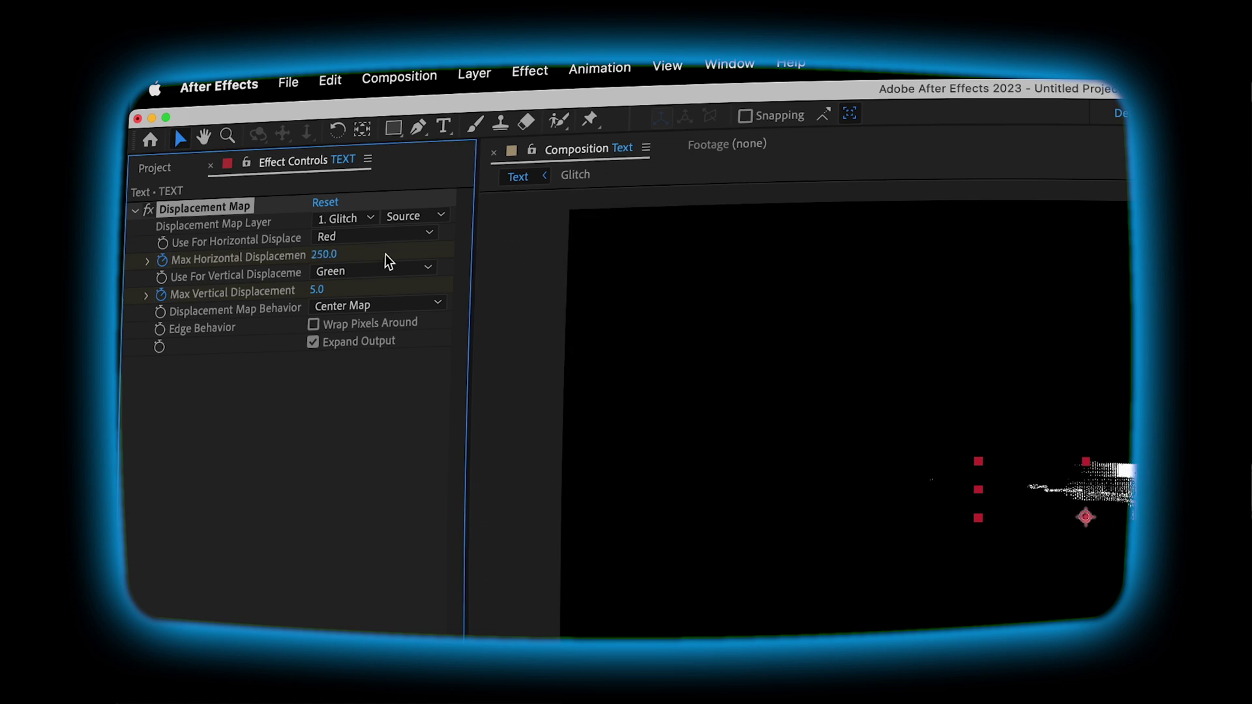
pyautogui.click(324, 254)
pyautogui.write('200')
pyautogui.press('Return')
pyautogui.write('20')
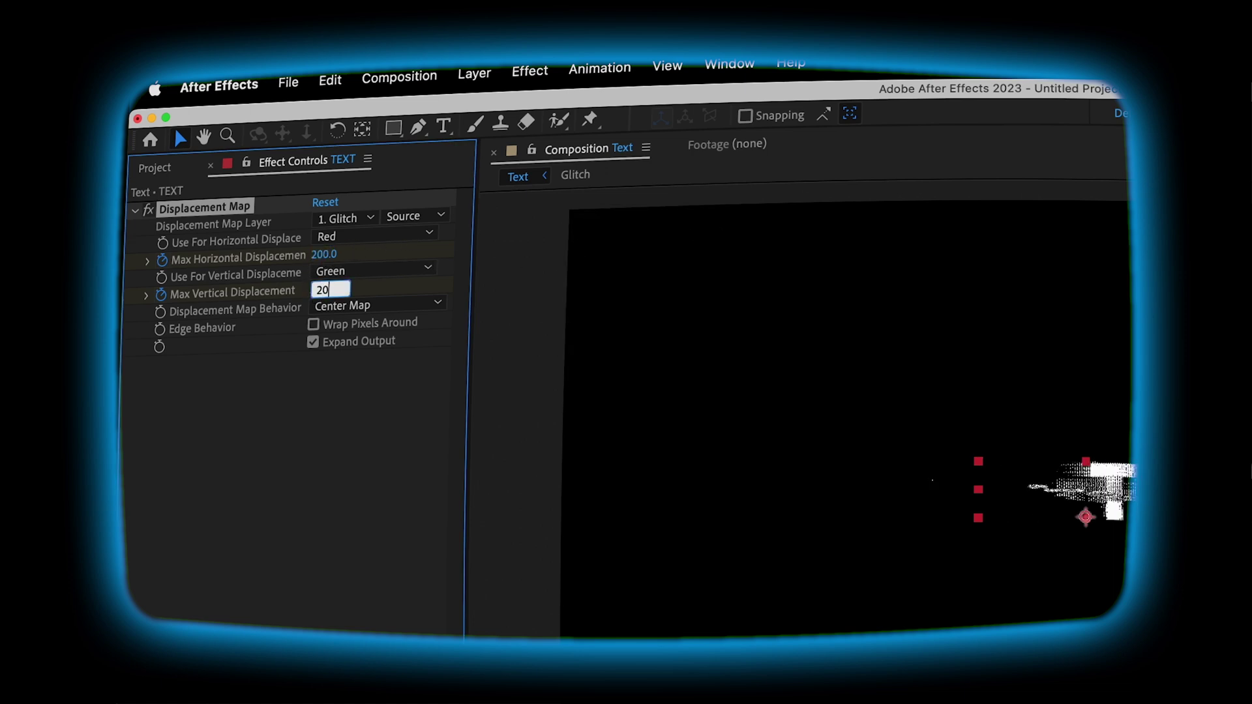
pyautogui.write('0')
pyautogui.press('Return')
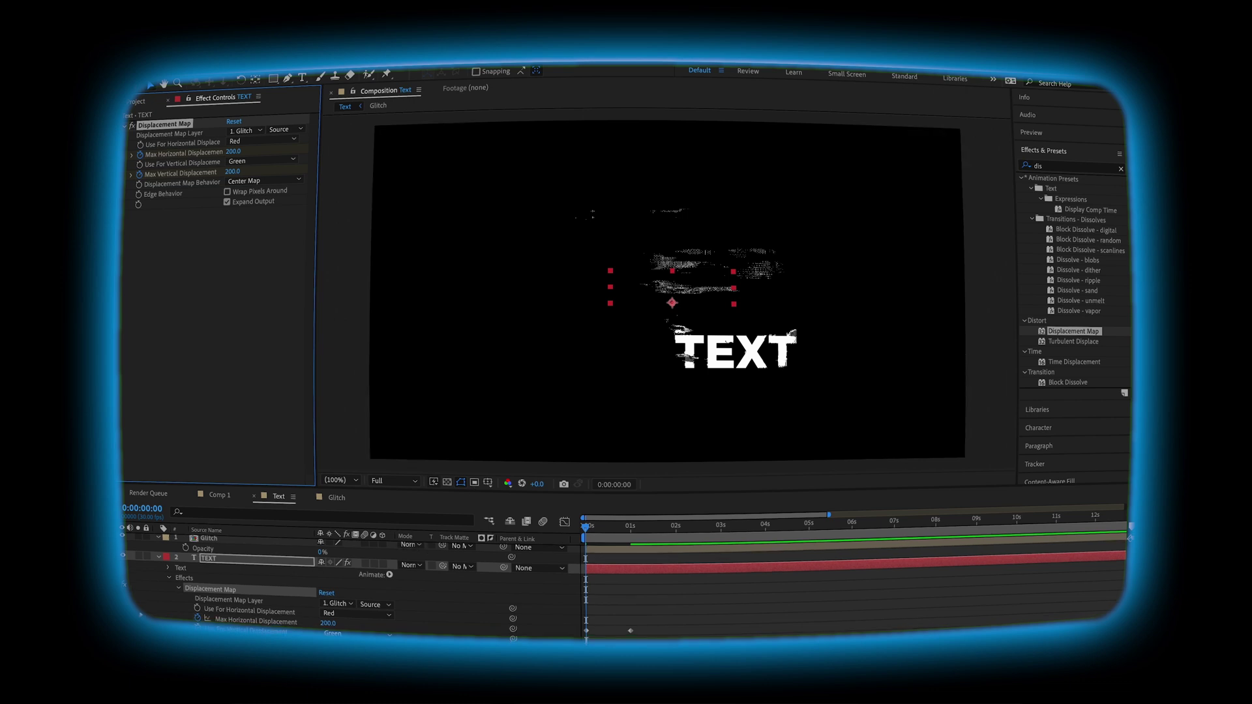
# Keyframe the TEXT layer's Position at the start of the composition and at 1 second
pyautogui.press('p')
pyautogui.click(188, 571)
pyautogui.doubleClick(159, 561)
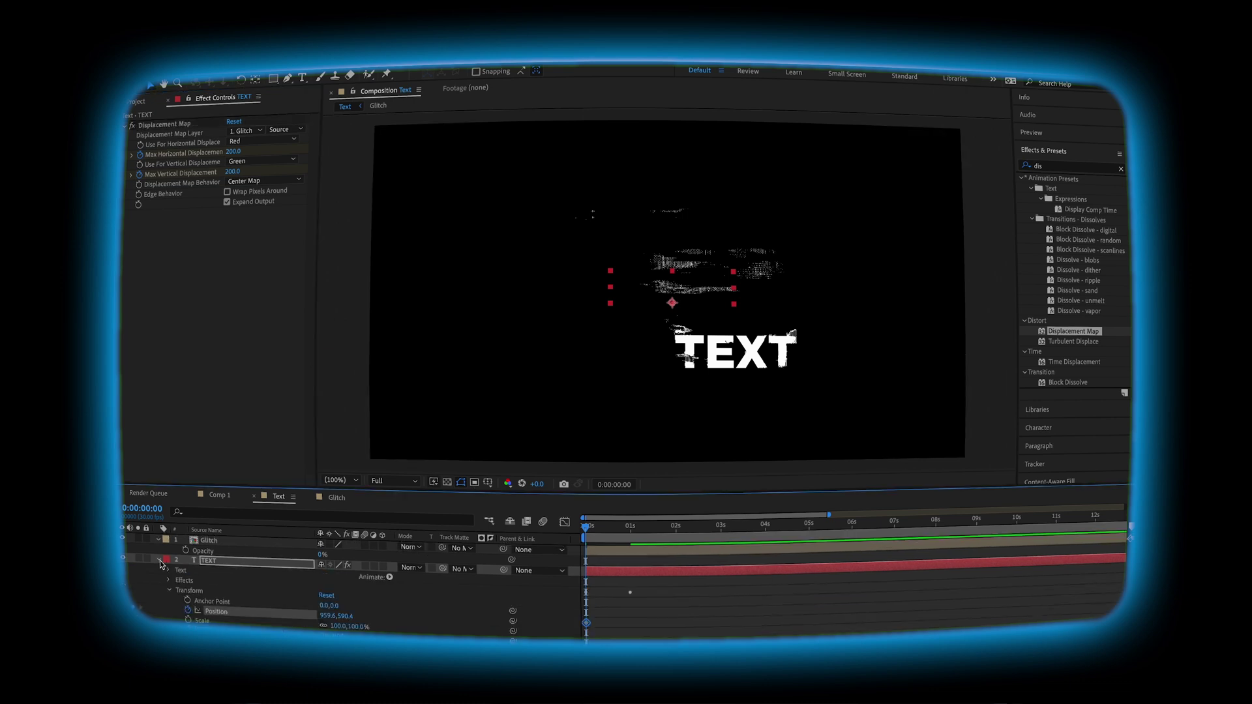
pyautogui.click(169, 580)
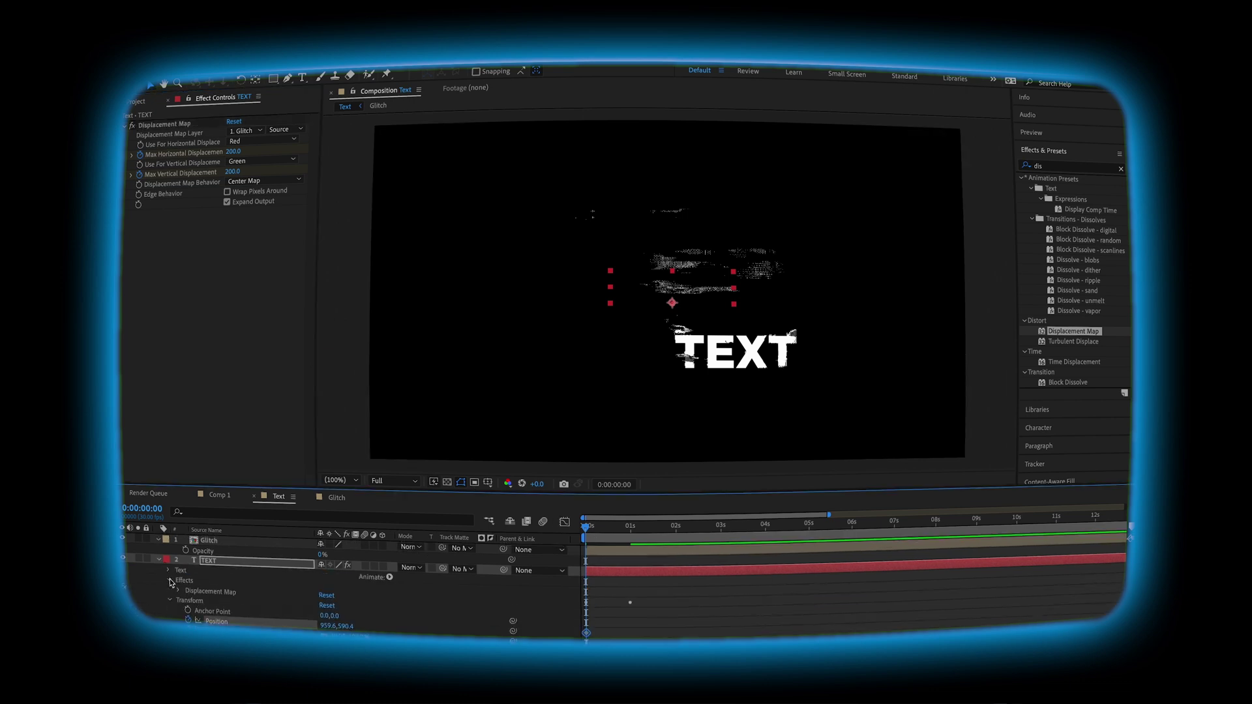
pyautogui.click(178, 590)
pyautogui.press('k')
pyautogui.scroll(-2, 352, 587)
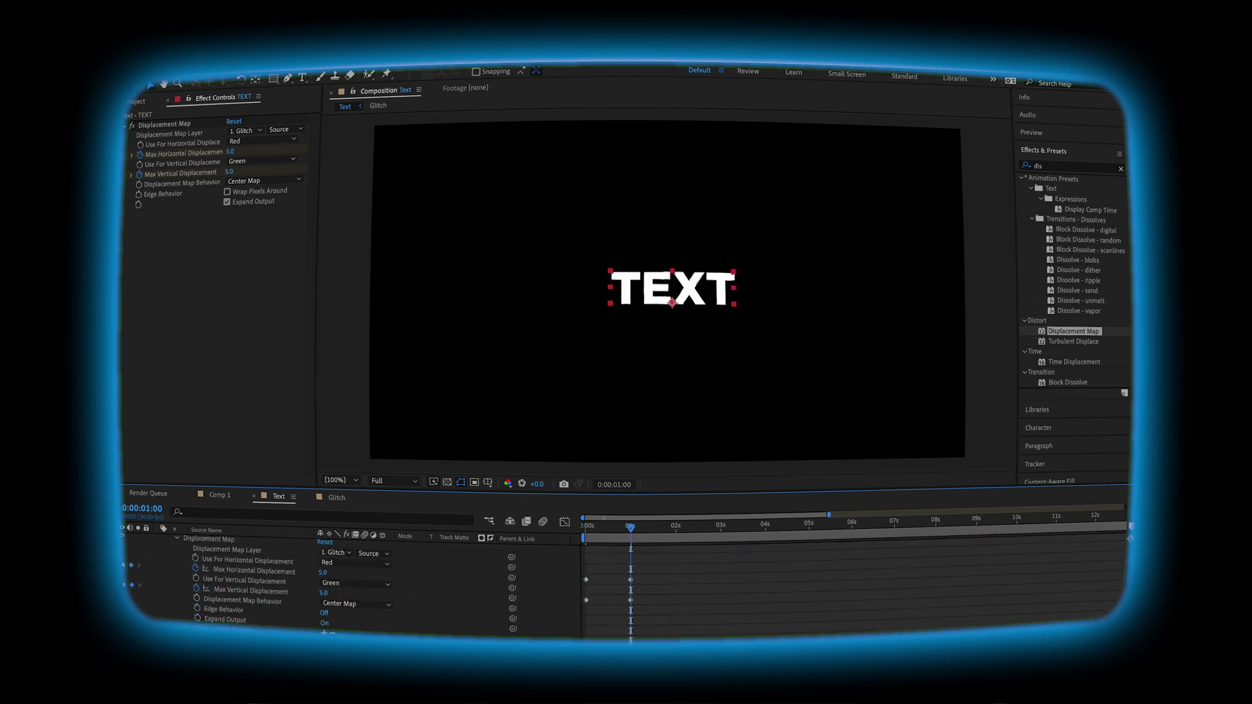
# At the start of the composition, move the text diagonally up and left to about 767.6, 422.4 and preview the motion
pyautogui.moveTo(635, 532); pyautogui.dragTo(557, 547)
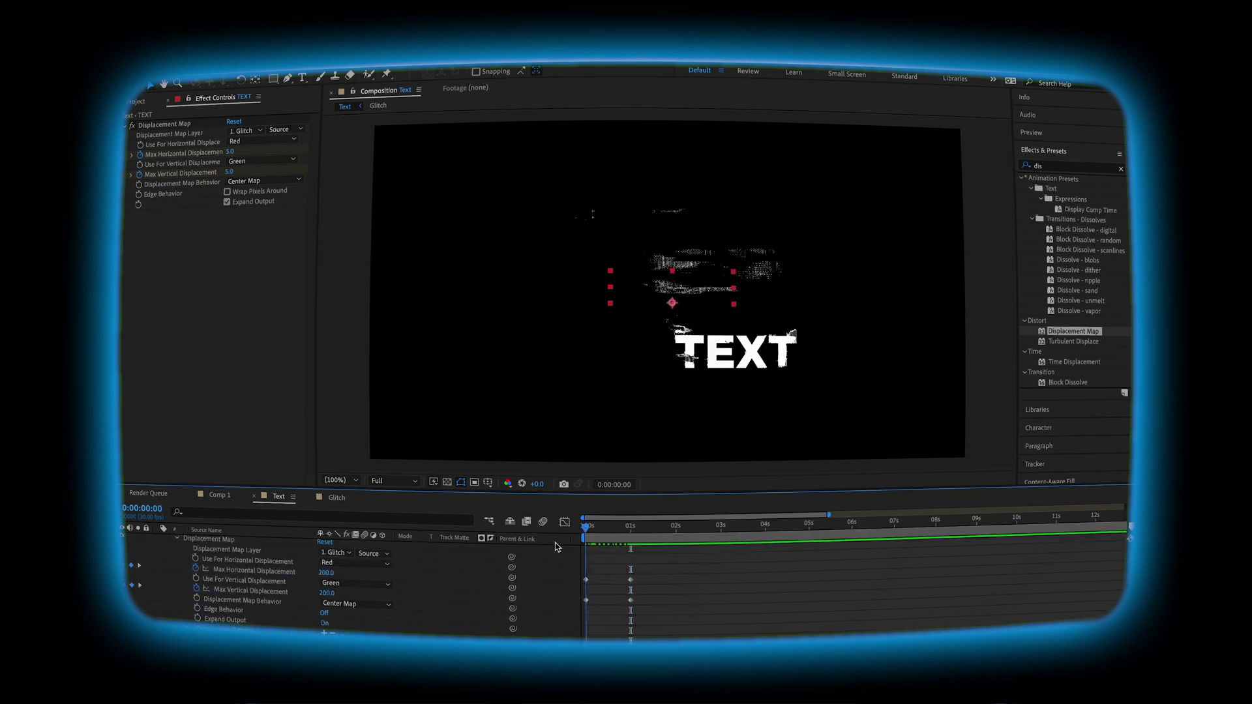
pyautogui.moveTo(678, 313); pyautogui.dragTo(616, 257)
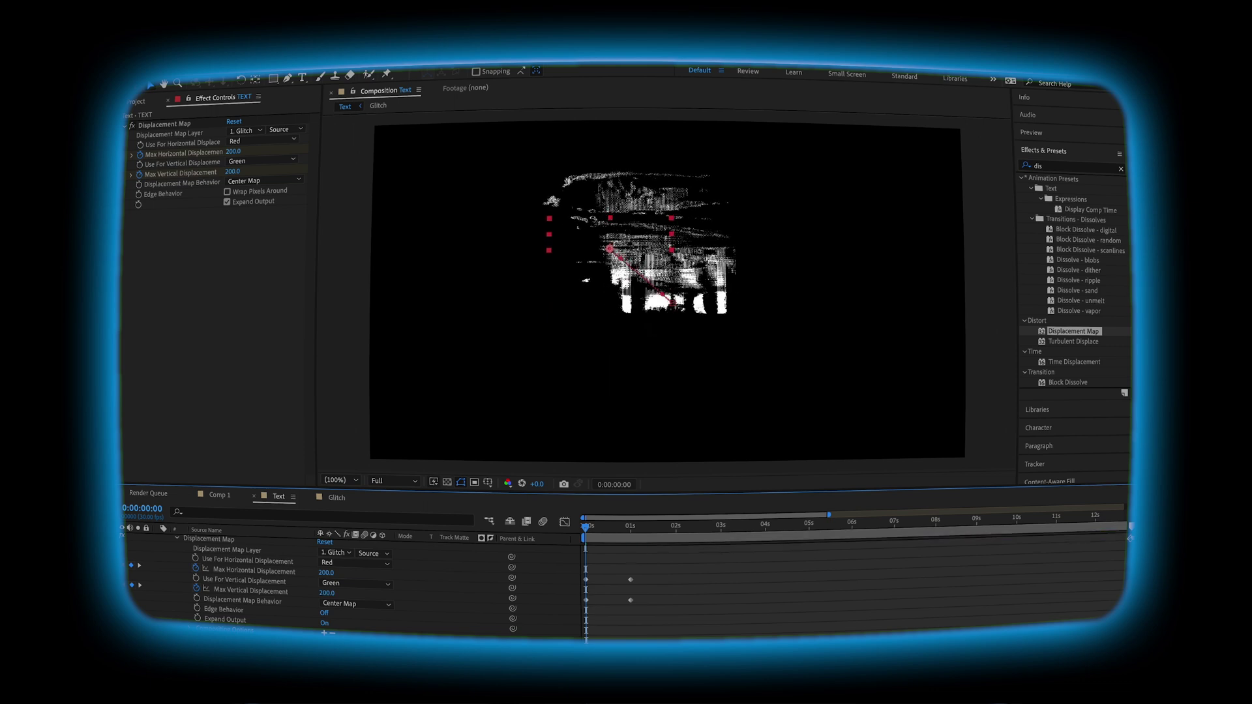
pyautogui.press('space')
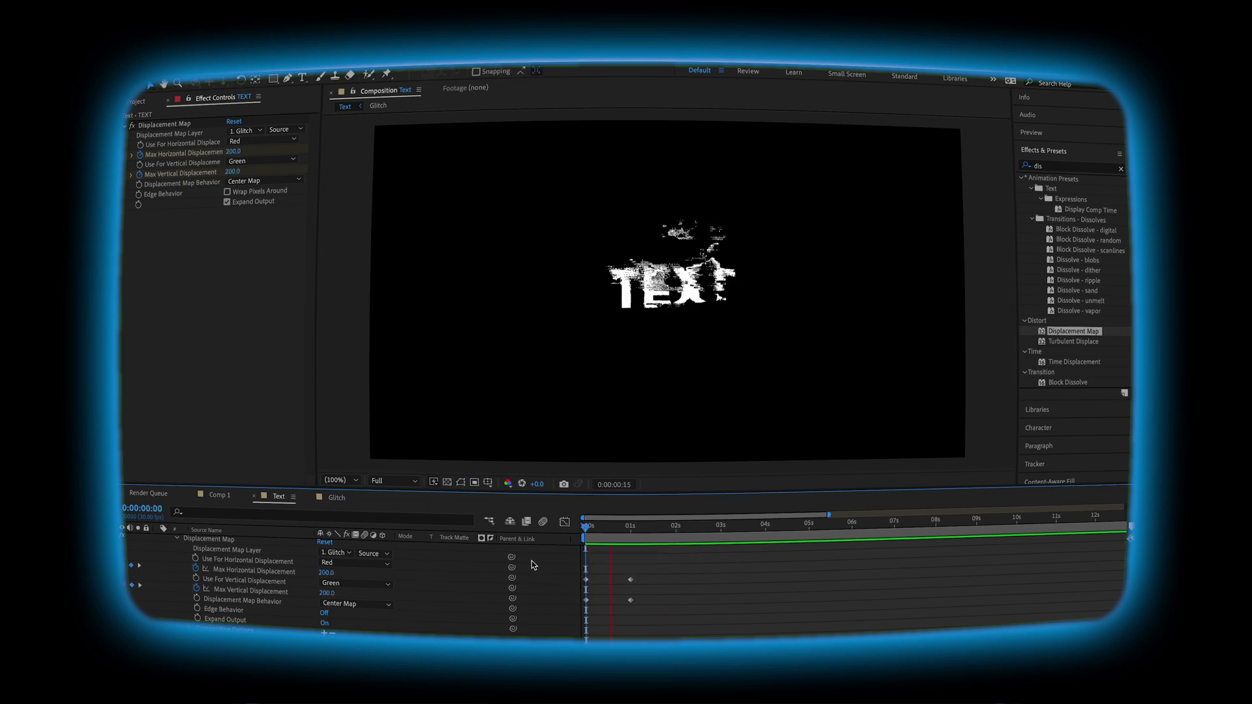
pyautogui.press('space')
pyautogui.press('space')
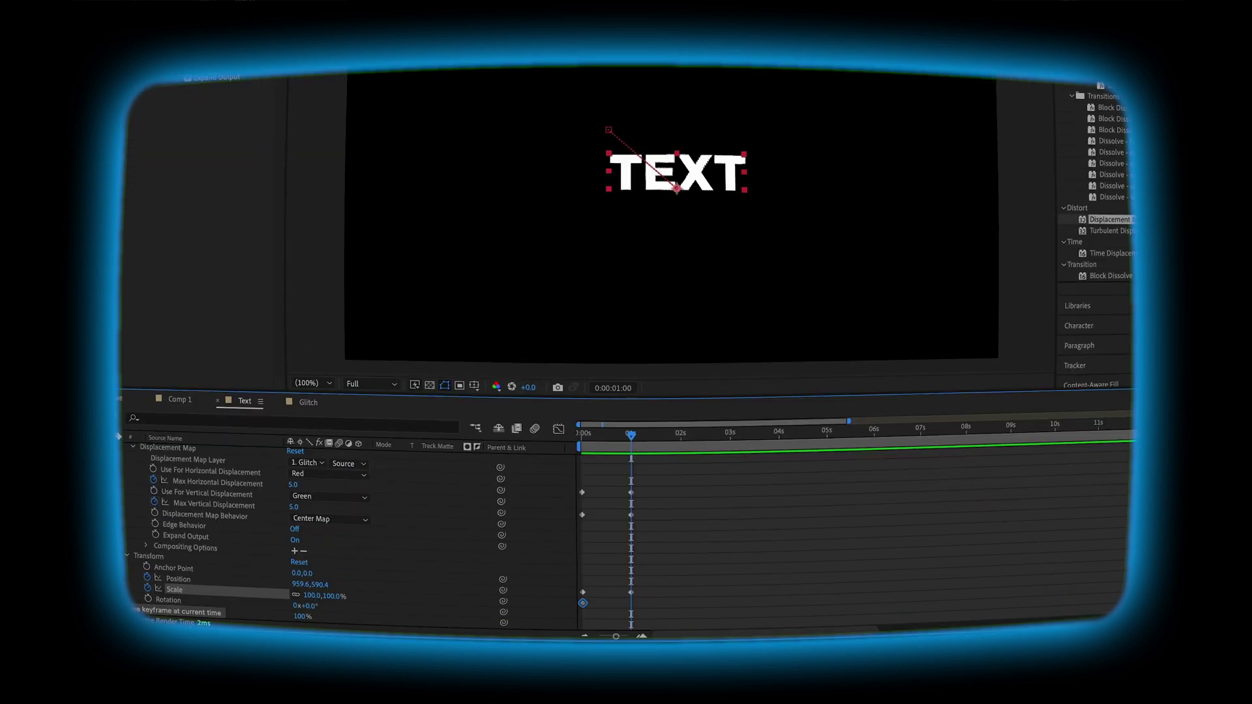
# Keyframe the TEXT layer's Scale at 100% at 1 second and 0% at the start, and preview the animation
pyautogui.click(92, 587)
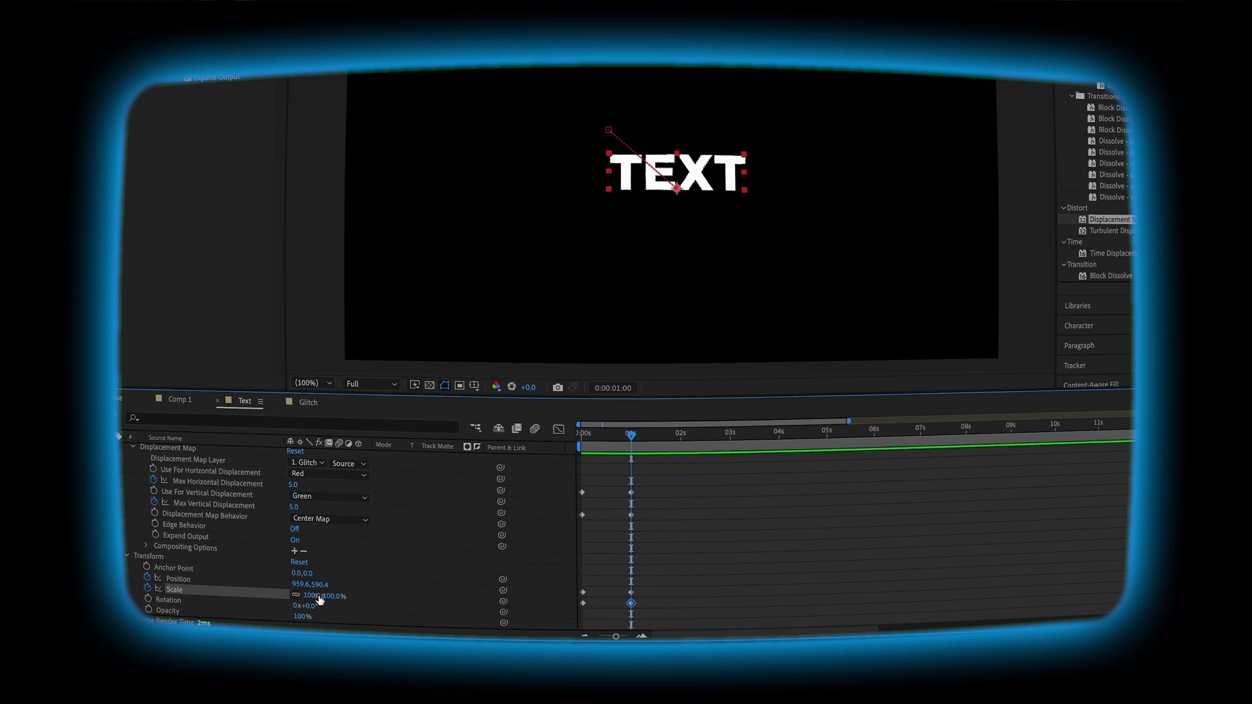
pyautogui.press('Home')
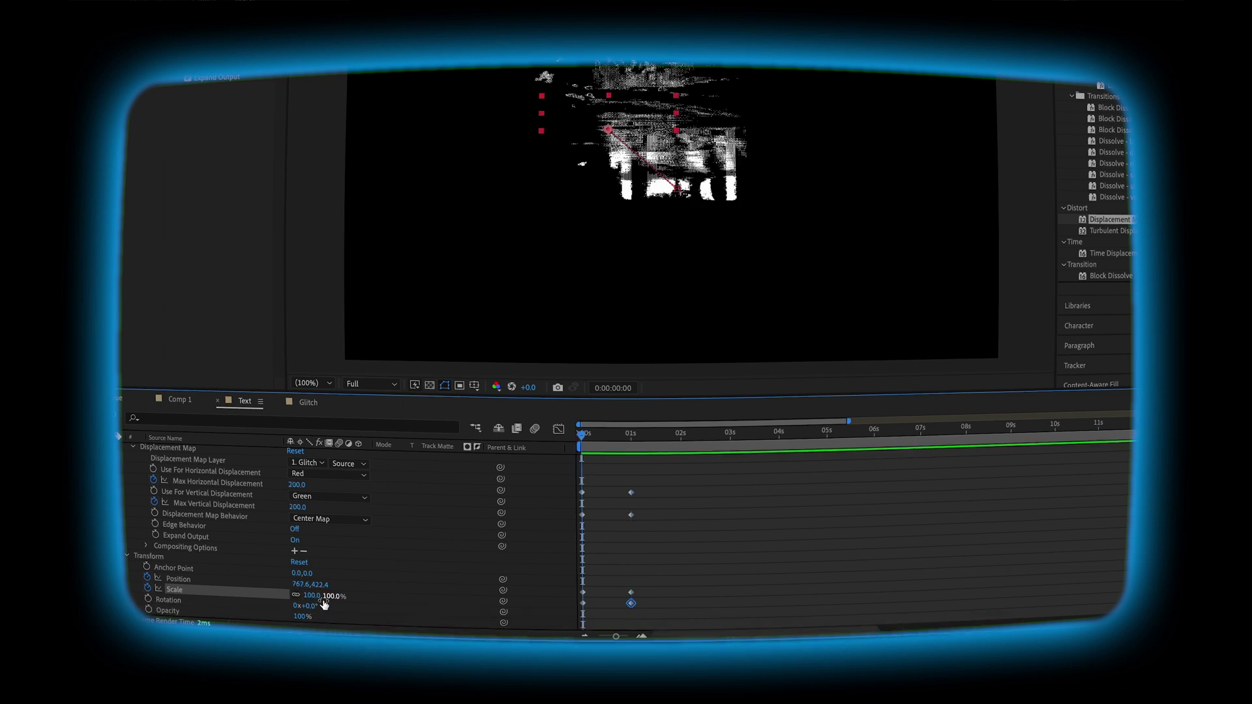
pyautogui.moveTo(315, 597); pyautogui.dragTo(245, 593)
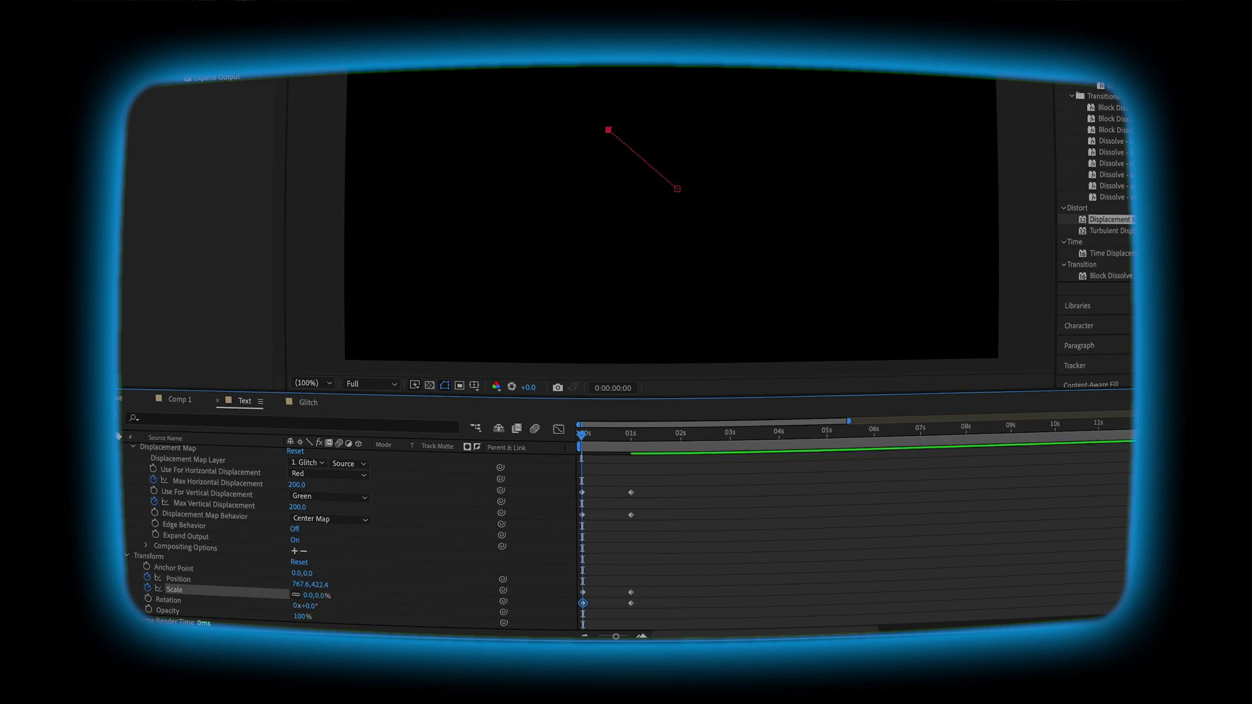
pyautogui.press('space')
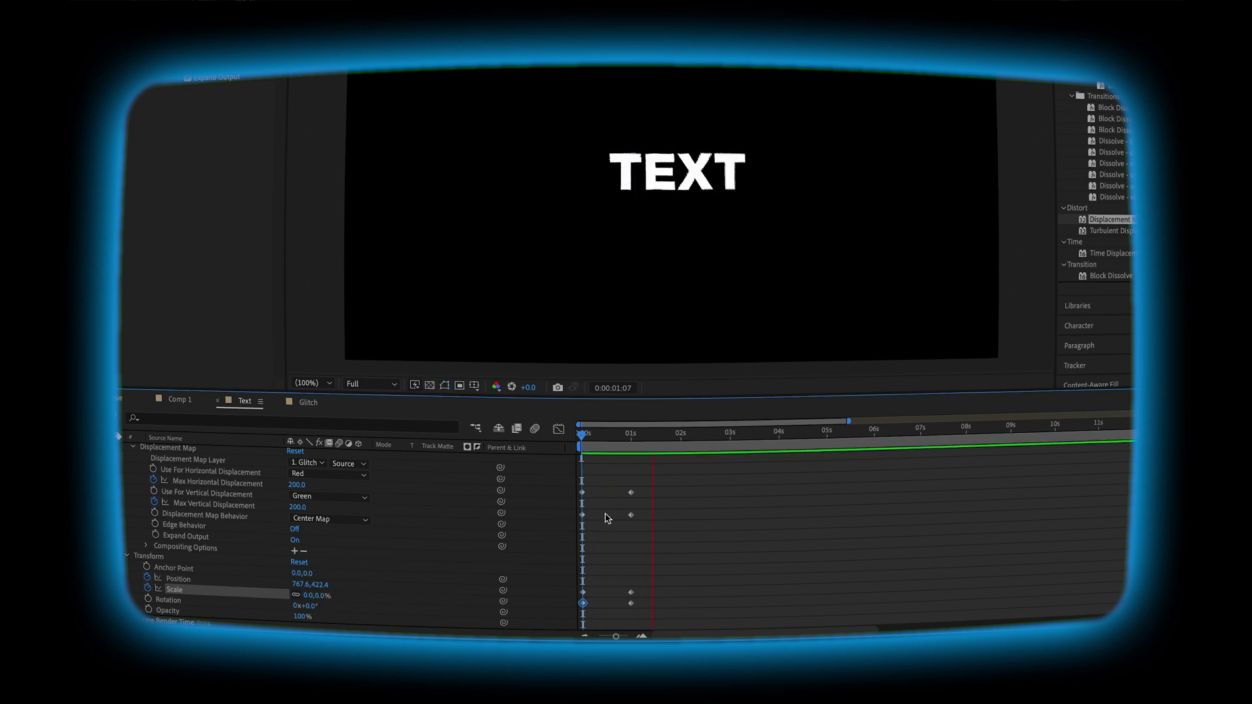
# Apply Easy Ease to the TEXT layer's Position and Scale keyframes
pyautogui.moveTo(644, 600); pyautogui.dragTo(579, 611)
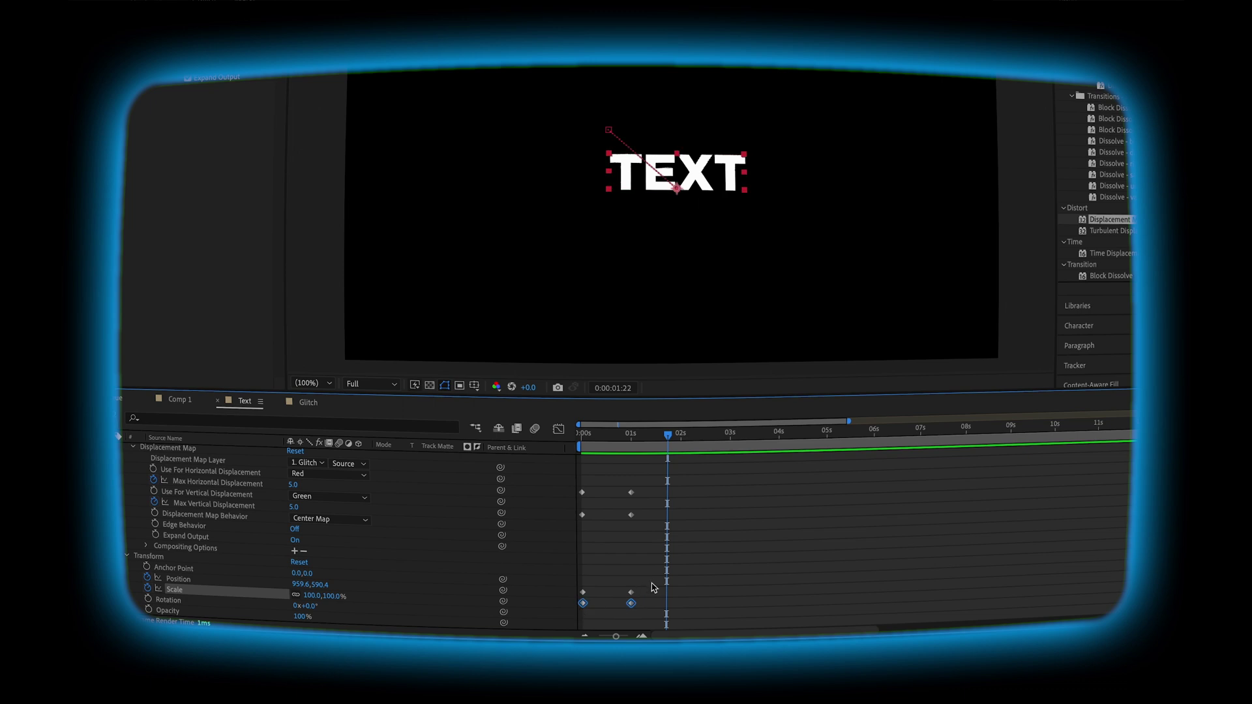
pyautogui.moveTo(654, 585); pyautogui.dragTo(574, 628)
pyautogui.rightClick(634, 604)
pyautogui.moveTo(717, 628)
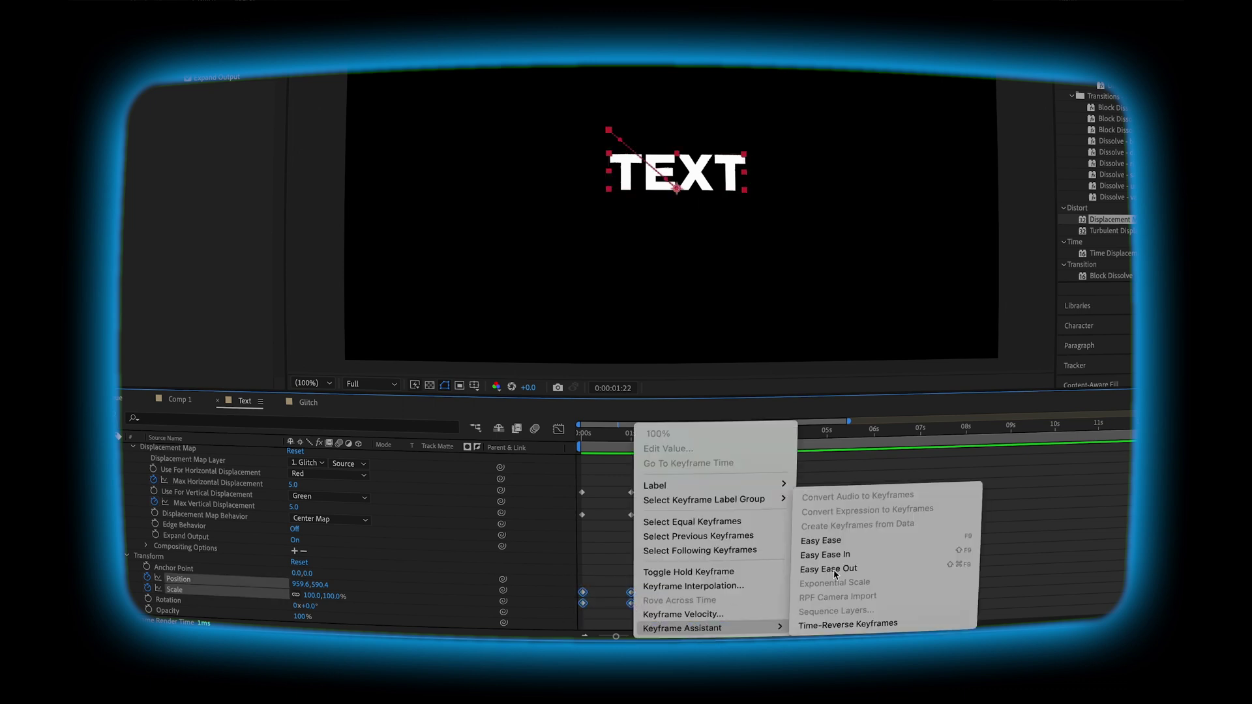
pyautogui.click(835, 572)
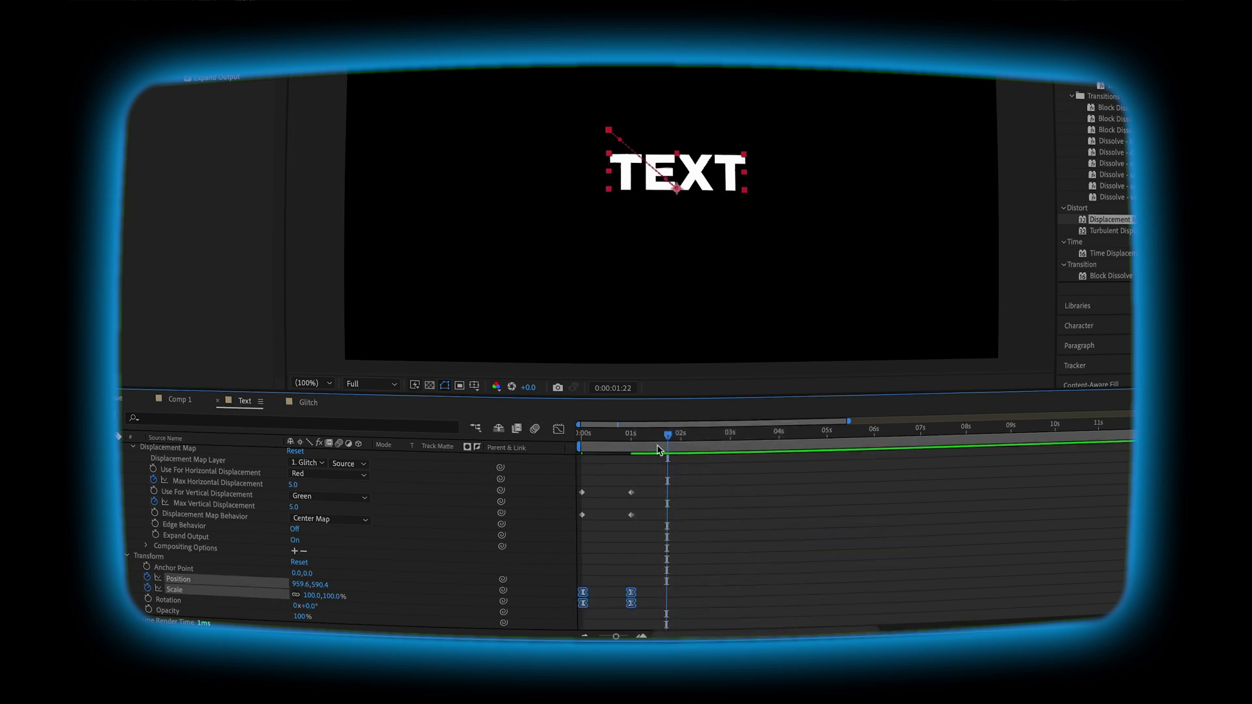
# Enable motion blur for the composition and the TEXT layer, and preview the result
pyautogui.click(535, 429)
pyautogui.scroll(3, 392, 486)
pyautogui.click(337, 477)
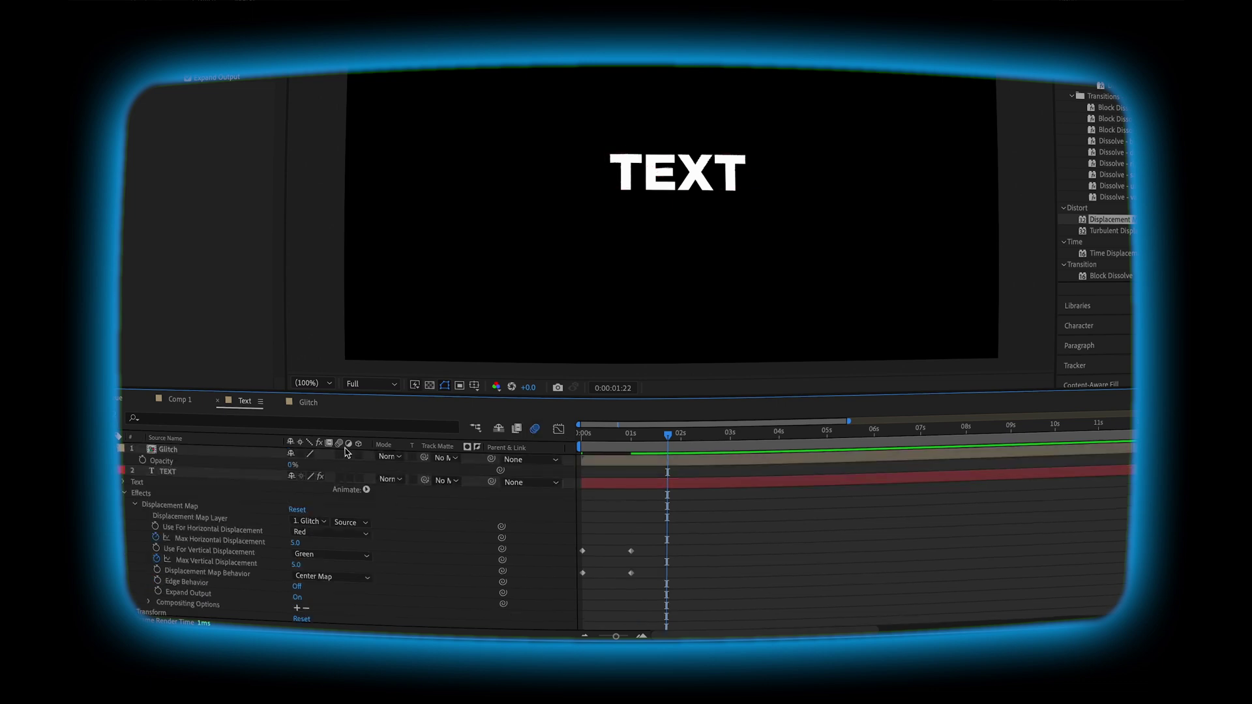
pyautogui.press('space')
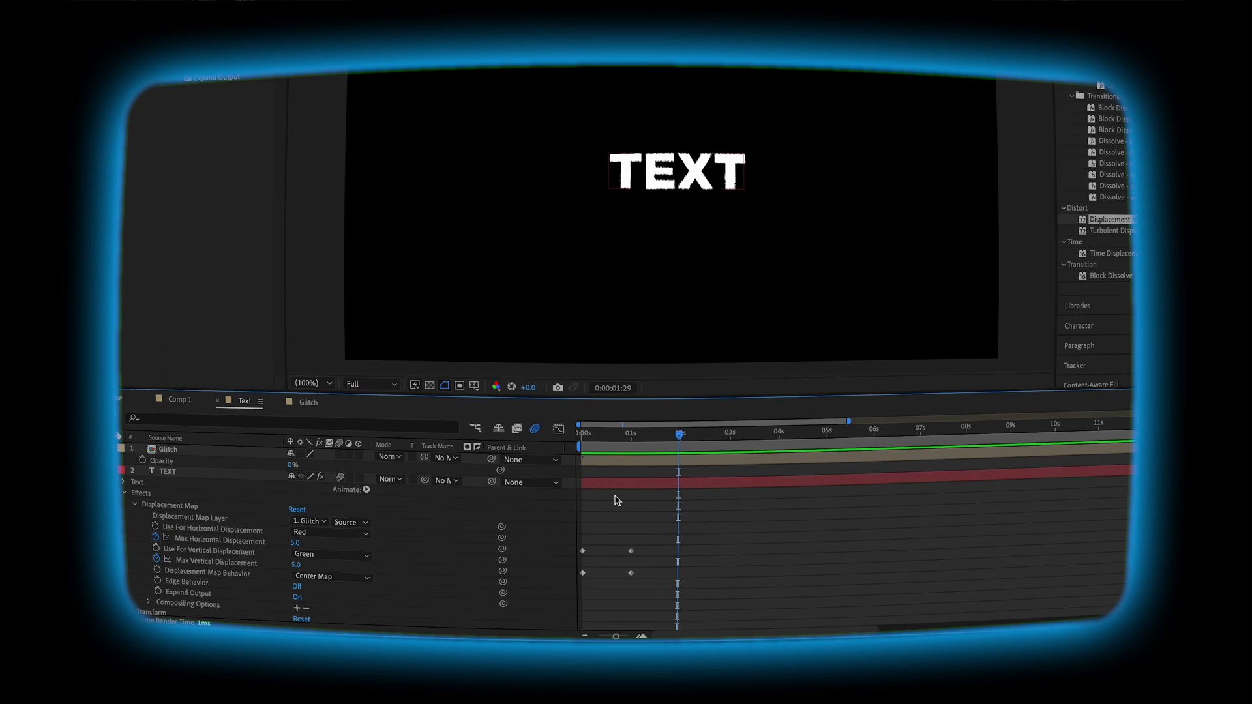
pyautogui.press('space')
# Ease the Max Vertical Displacement keyframes, pull the value curve's ending handle closer to the 1-second keyframe, and preview
pyautogui.click(199, 472)
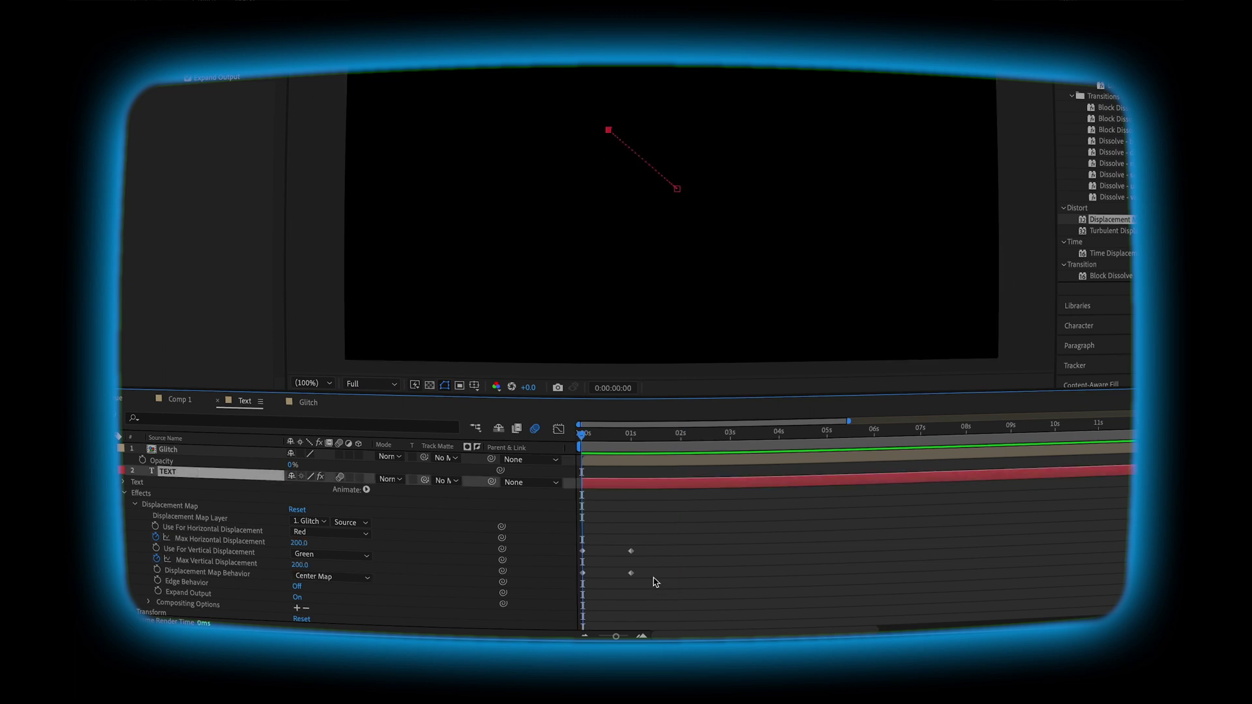
pyautogui.click(630, 572)
pyautogui.click(558, 428)
pyautogui.click(260, 561)
pyautogui.moveTo(616, 636)
pyautogui.mouseDown()
pyautogui.moveTo(644, 637)
pyautogui.moveTo(624, 636)
pyautogui.mouseUp()
pyautogui.click(995, 612)
pyautogui.moveTo(626, 467); pyautogui.dragTo(715, 467)
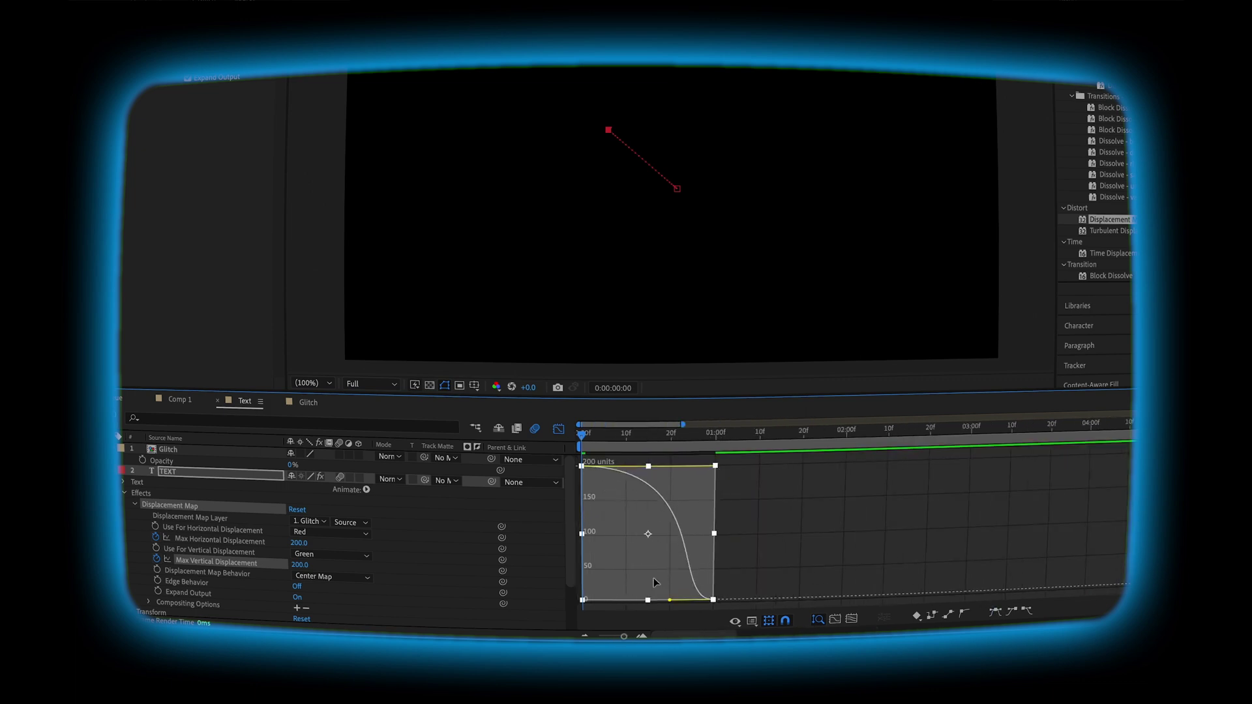
pyautogui.moveTo(670, 600); pyautogui.dragTo(706, 599)
pyautogui.click(558, 429)
pyautogui.press('space')
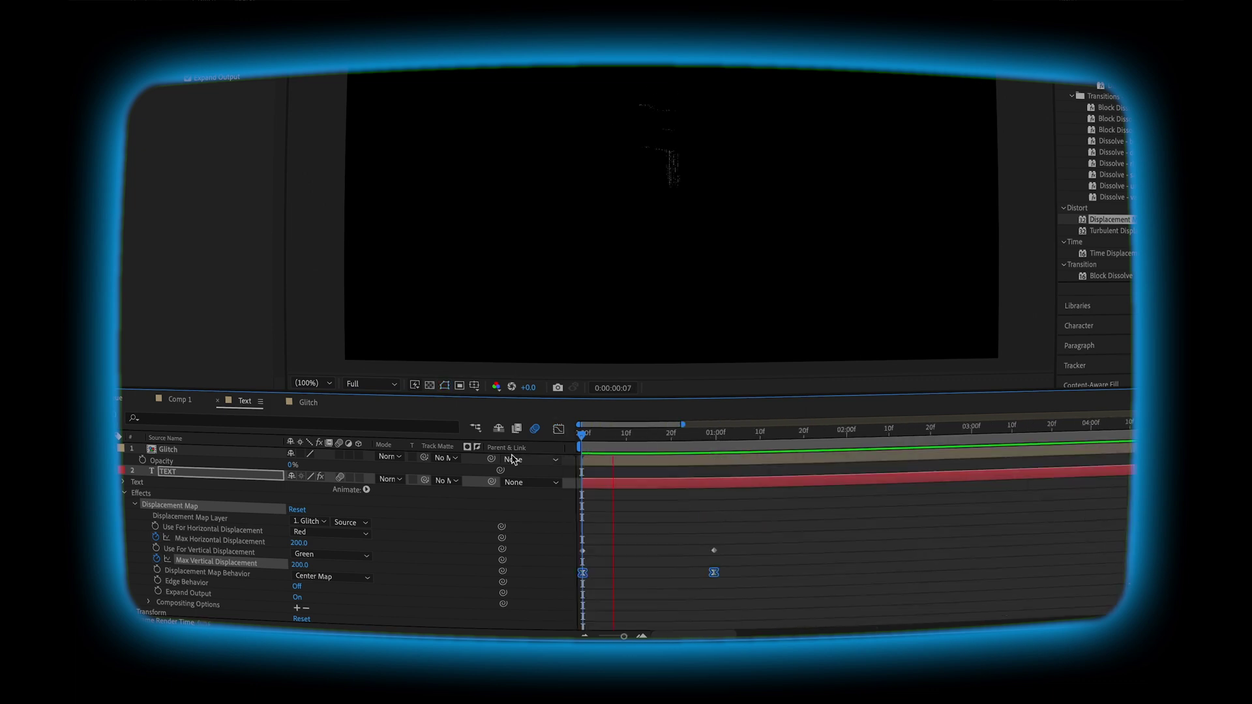
pyautogui.press('space')
# Raise the ending handle of the Max Vertical Displacement curve for a steep final drop, and preview the animation
pyautogui.click(558, 428)
pyautogui.moveTo(706, 598); pyautogui.dragTo(689, 499)
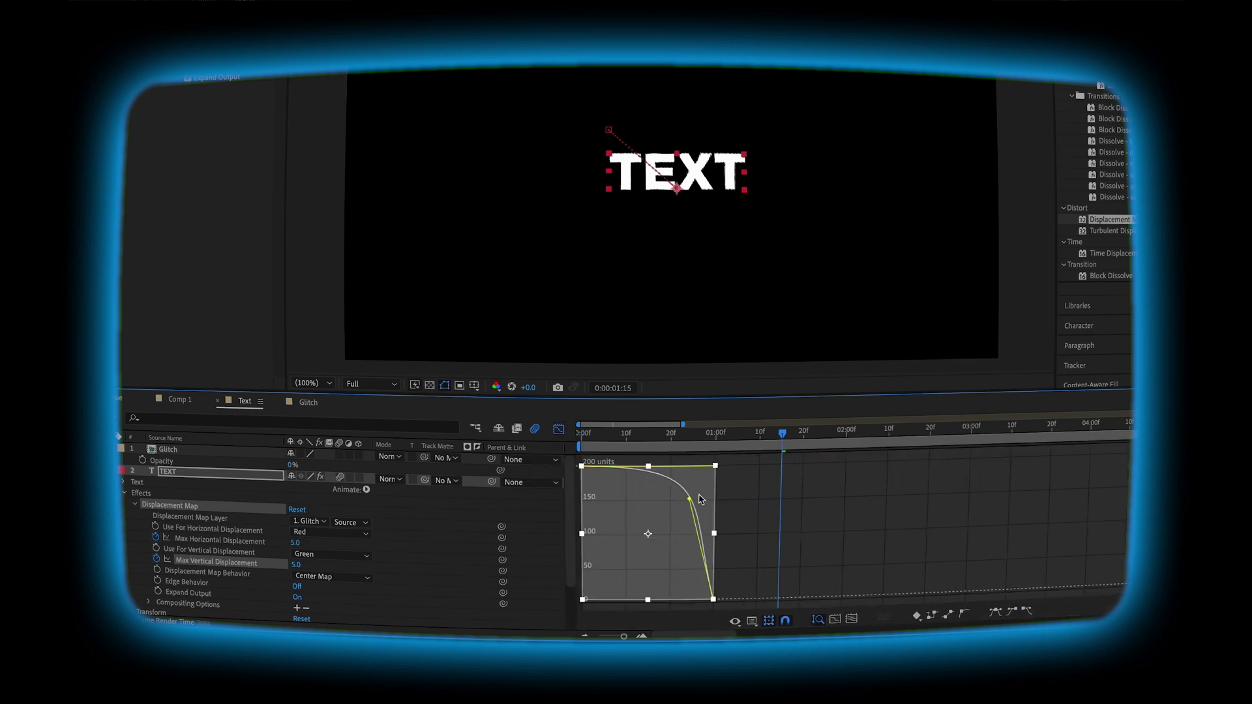
pyautogui.hotkey('shift', 'F3')
pyautogui.press('space')
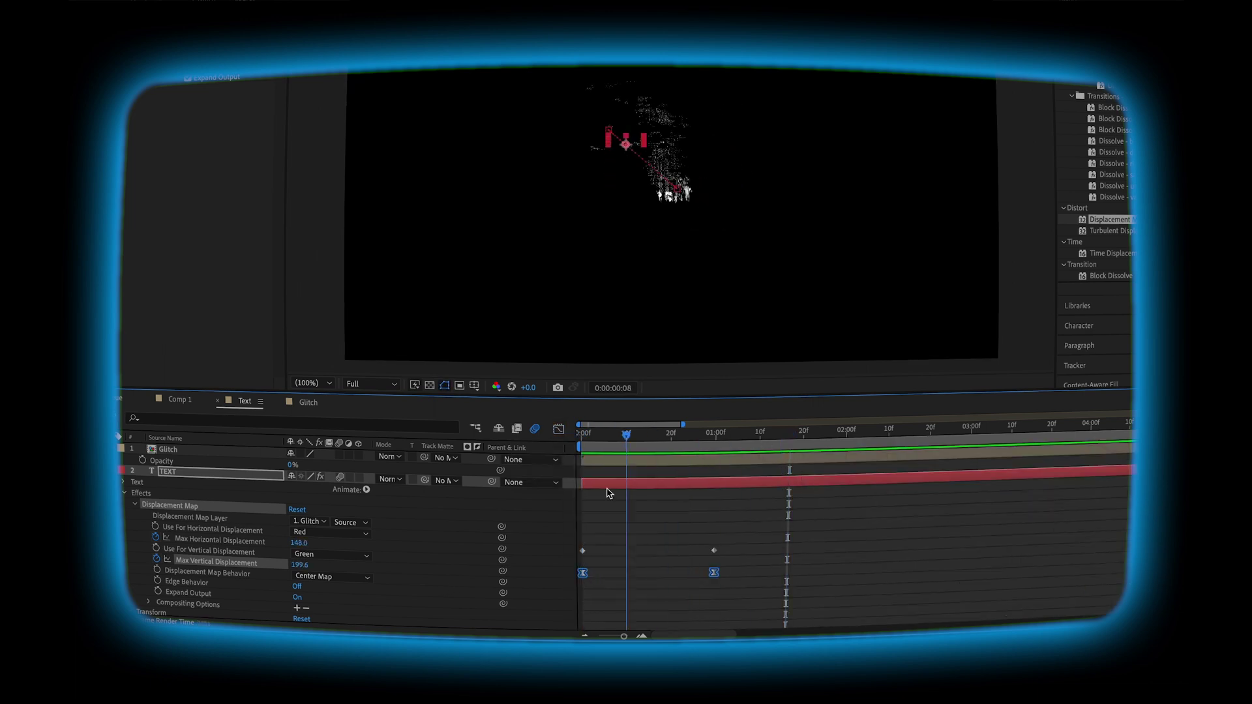
# Apply Easy Ease to both Max Horizontal Displacement keyframes and preview the animation
pyautogui.moveTo(835, 433); pyautogui.dragTo(576, 552)
pyautogui.press('space')
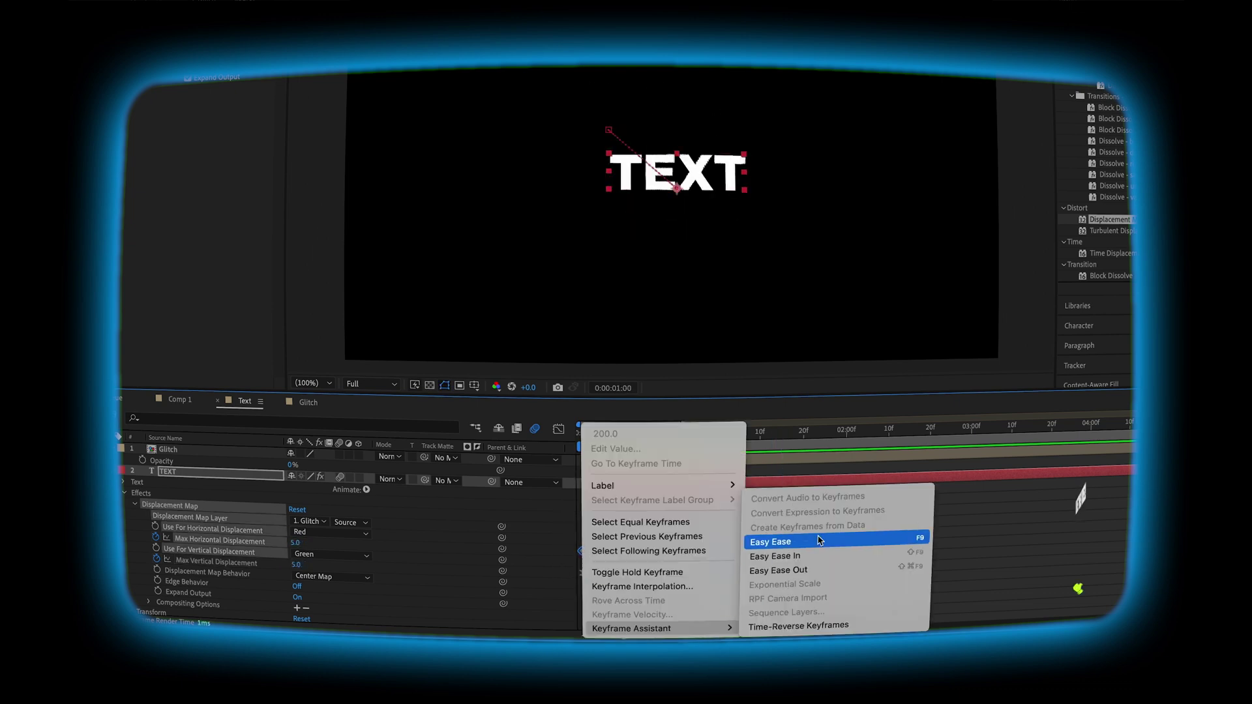
pyautogui.click(819, 540)
pyautogui.press('space')
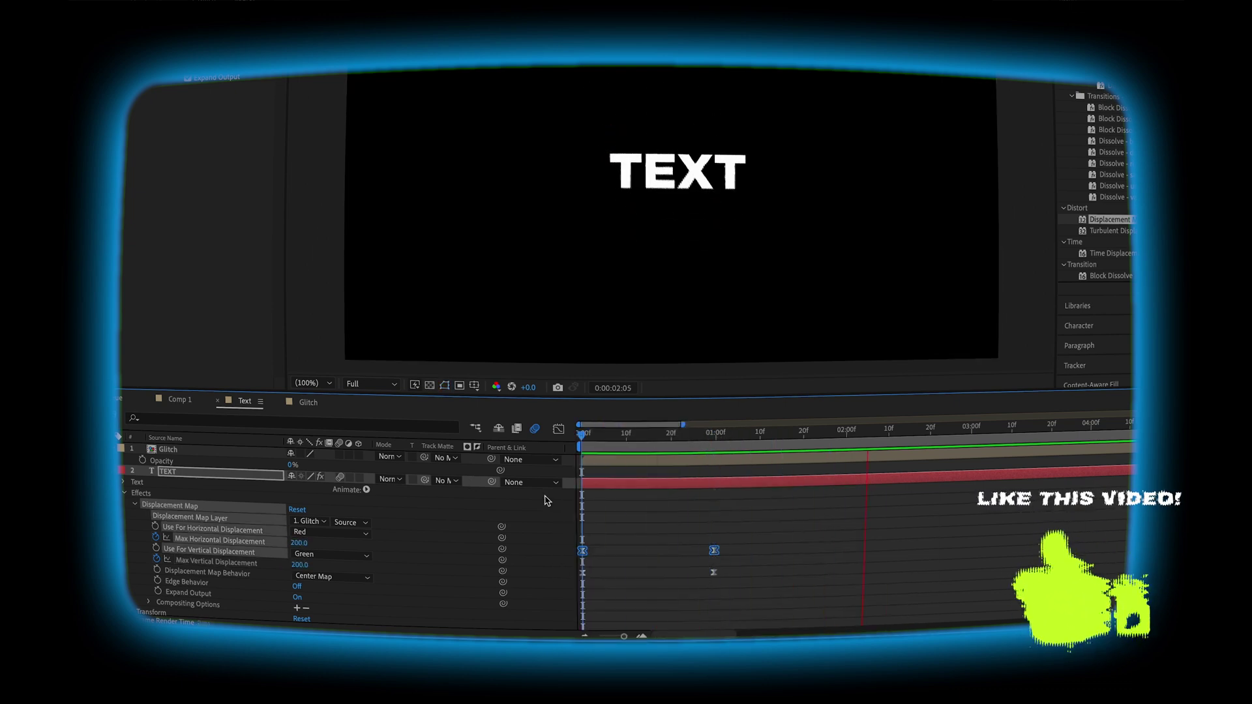
pyautogui.press('space')
# Pre-compose the TEXT layer into a new composition named TEXT, moving all attributes into it
pyautogui.rightClick(175, 472)
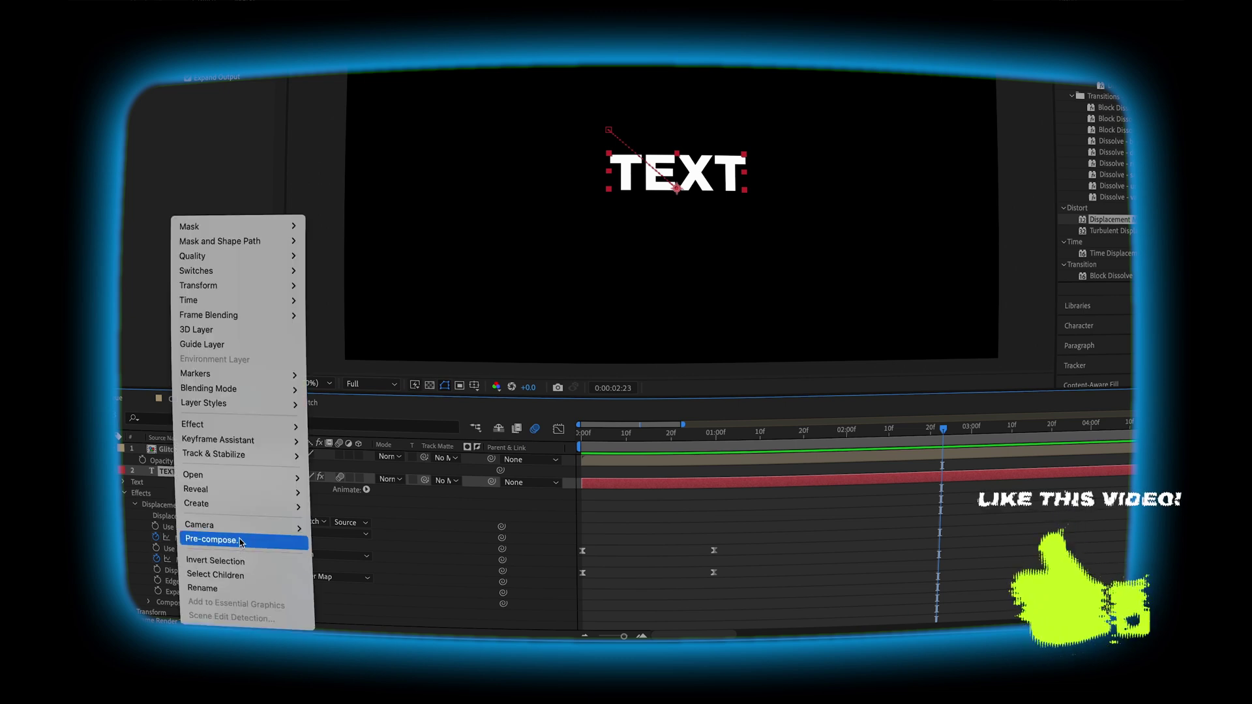
pyautogui.click(240, 541)
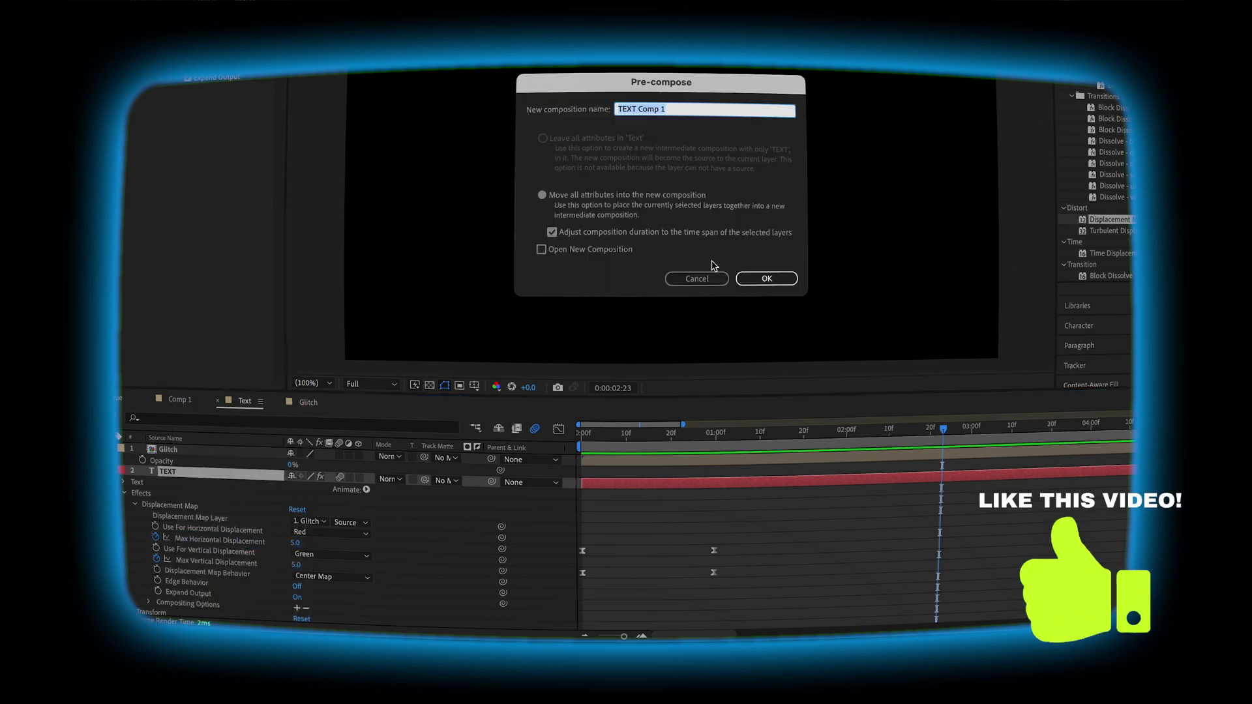
pyautogui.write('TEXT')
pyautogui.press('Return')
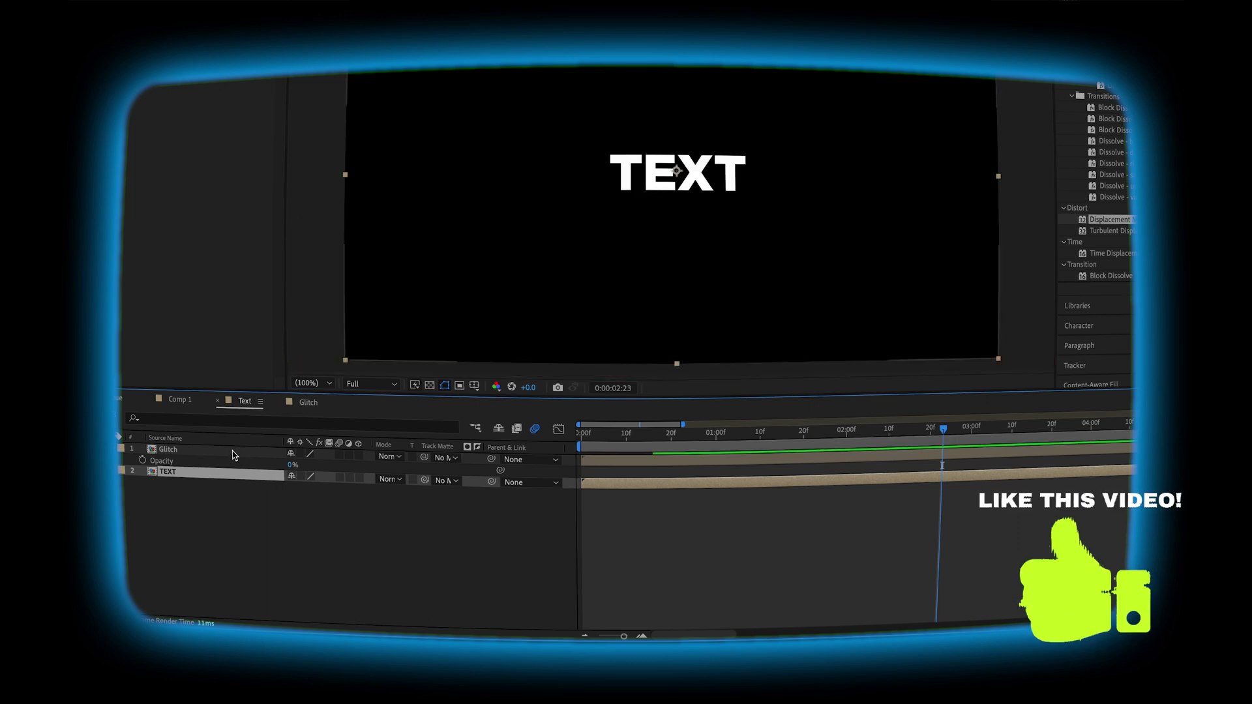
# Undo the TEXT-only pre-composition and pre-compose the Glitch and TEXT layers together as Text Glitch, moving all attributes
pyautogui.press('super+z')
pyautogui.keyDown('shift'); pyautogui.click(225, 453); pyautogui.keyUp('shift')
pyautogui.rightClick(221, 453)
pyautogui.click(300, 624)
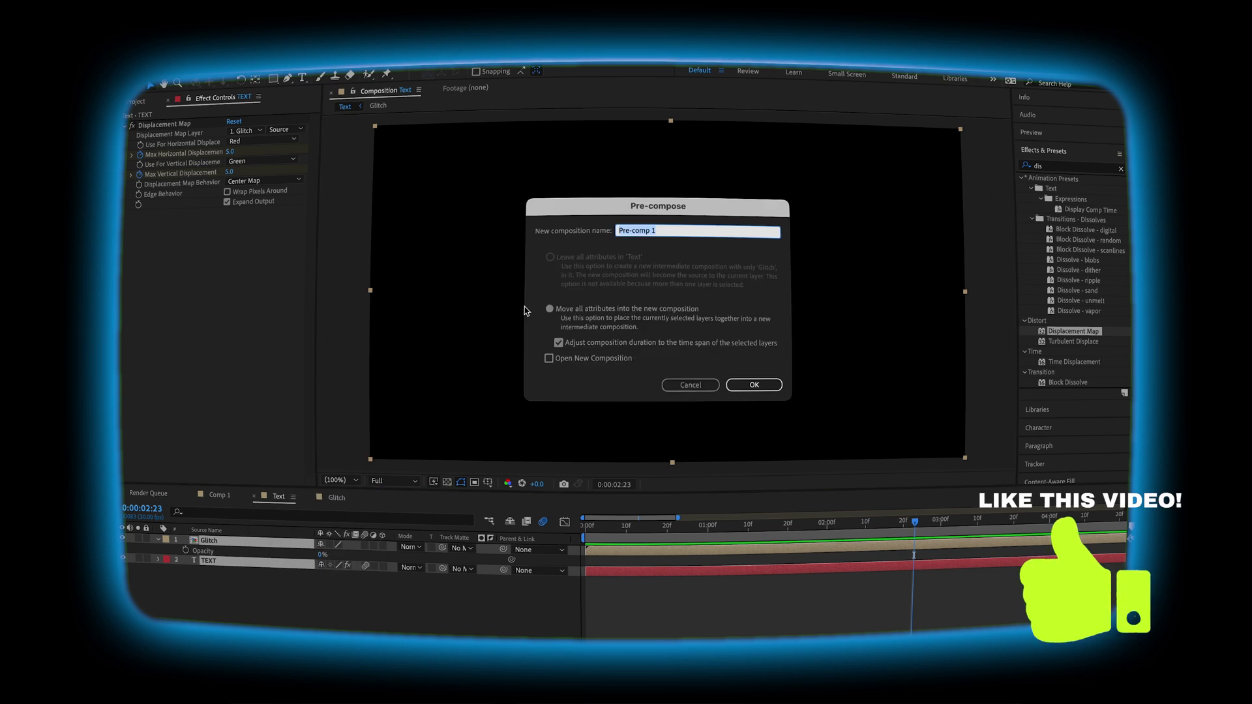
pyautogui.write('Text Glitch')
pyautogui.press('Return')
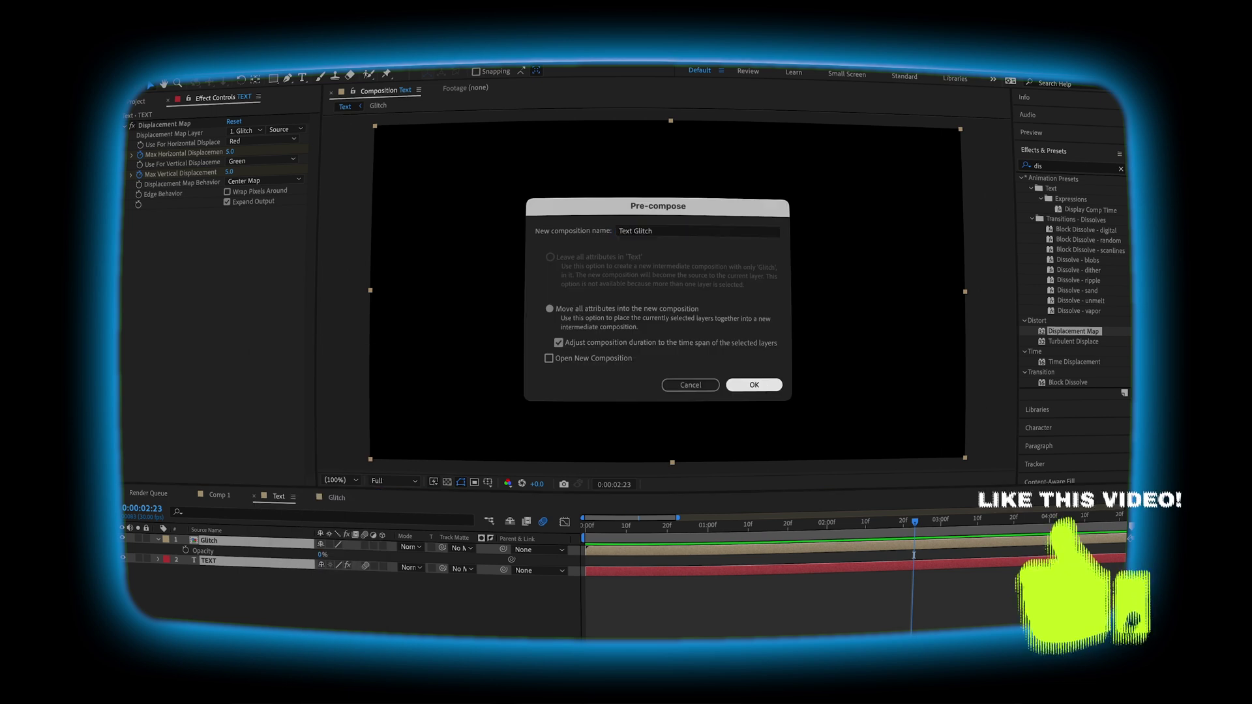
# Find the Echo effect and apply it to the Text Glitch layer
pyautogui.moveTo(613, 527); pyautogui.dragTo(710, 518)
pyautogui.click(1049, 166)
pyautogui.write('echo')
pyautogui.doubleClick(1051, 189)
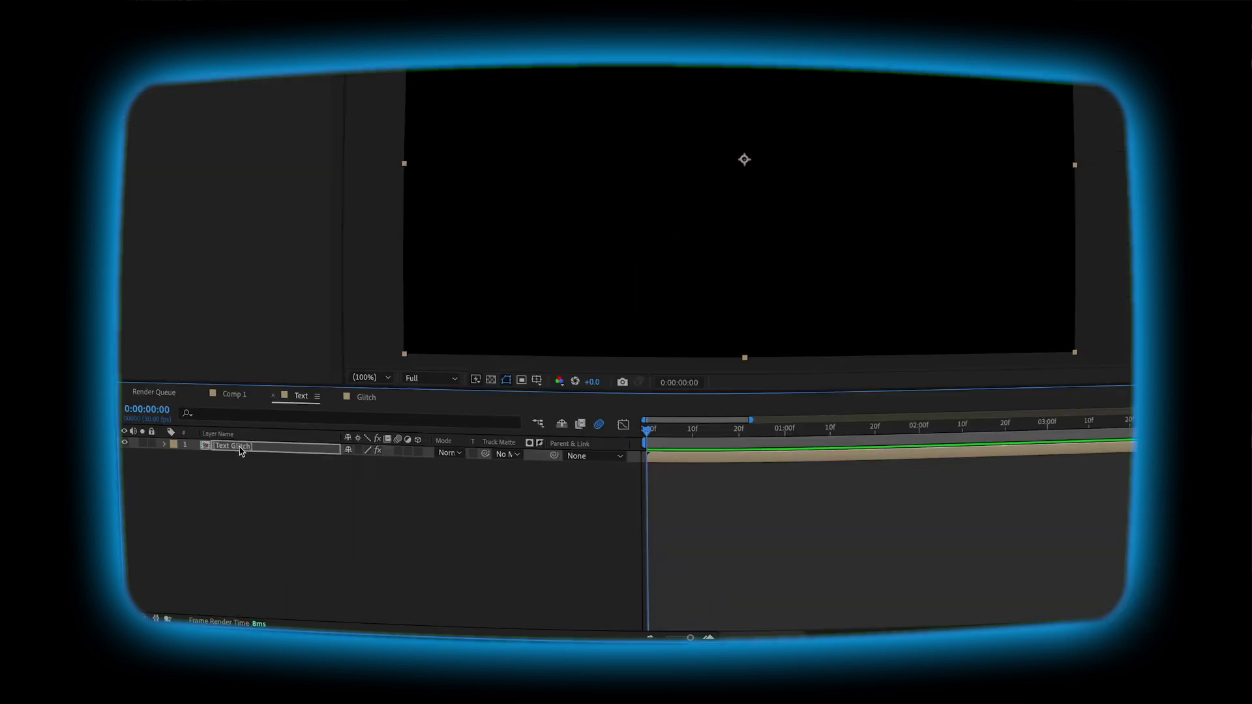
# Duplicate the Text Glitch layer, add a red Color Overlay layer style to the lower copy, and preview
pyautogui.click(225, 543)
pyautogui.hotkey('ctrl', 'd')
pyautogui.rightClick(261, 464)
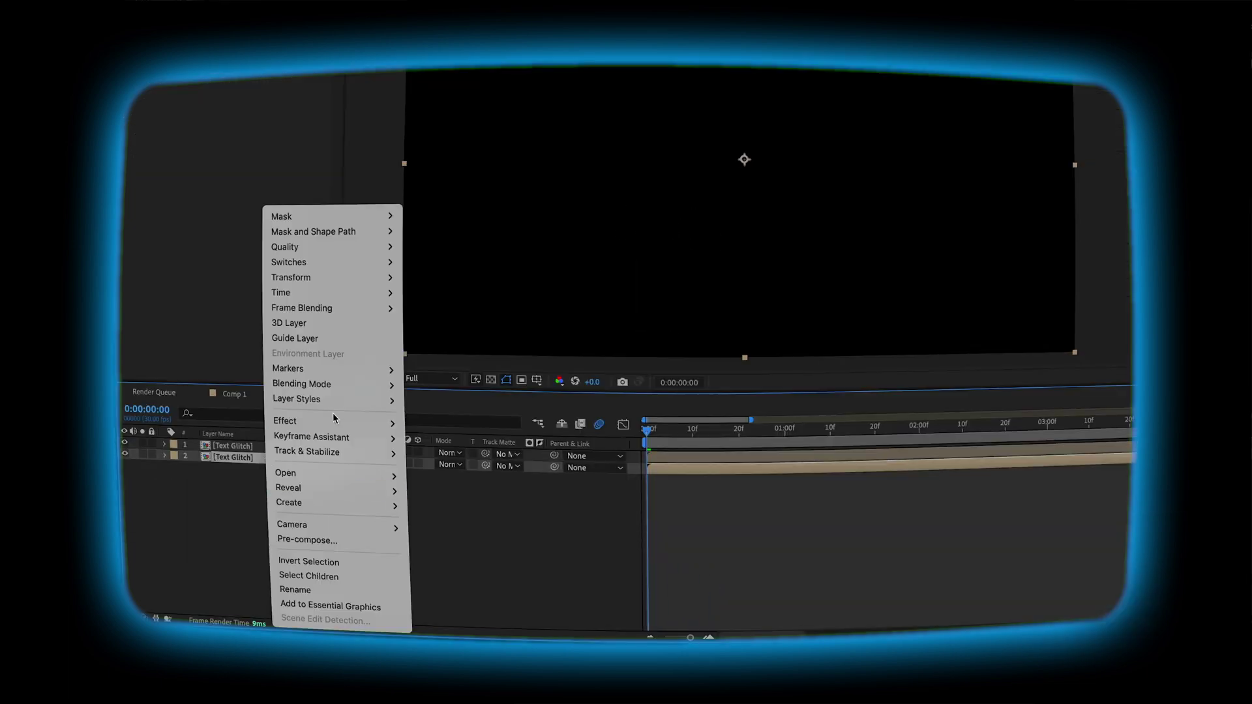
pyautogui.moveTo(326, 398)
pyautogui.click(450, 541)
pyautogui.press('space')
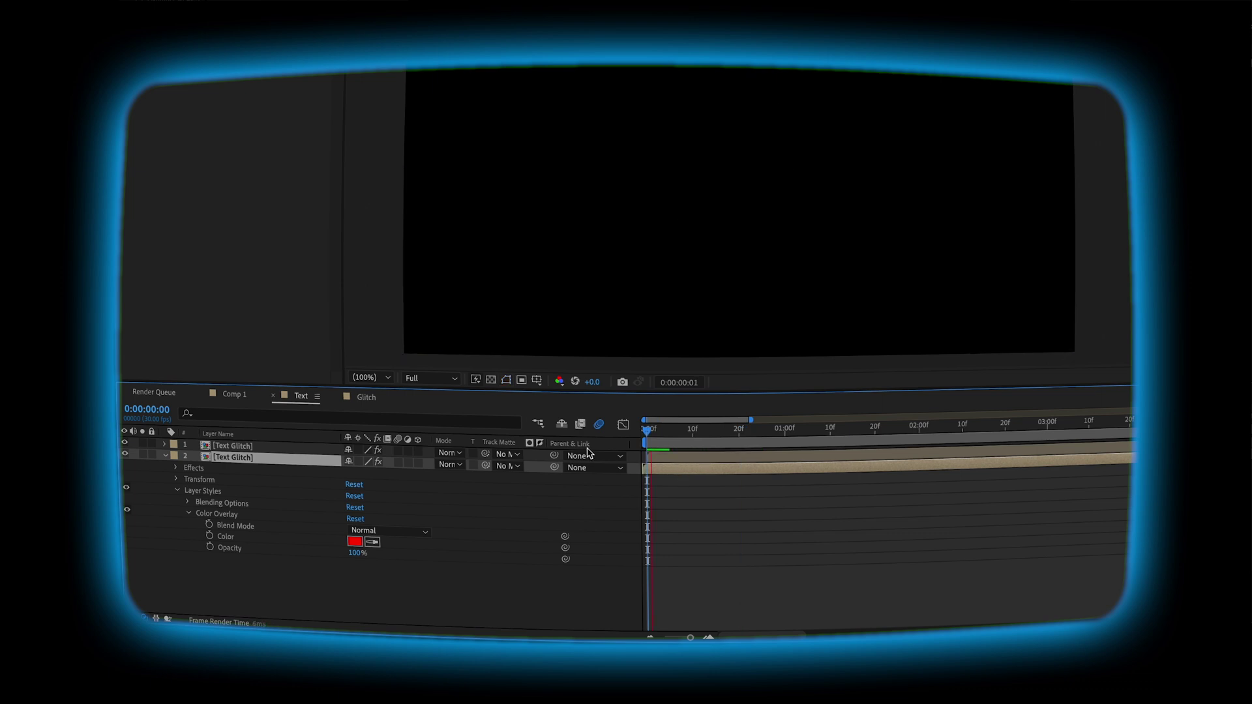
pyautogui.press('space')
# Duplicate the red-overlay Text Glitch layer, change the Color Overlay color of the middle copy, and preview from the start
pyautogui.click(667, 453)
pyautogui.hotkey('ctrl', 'd')
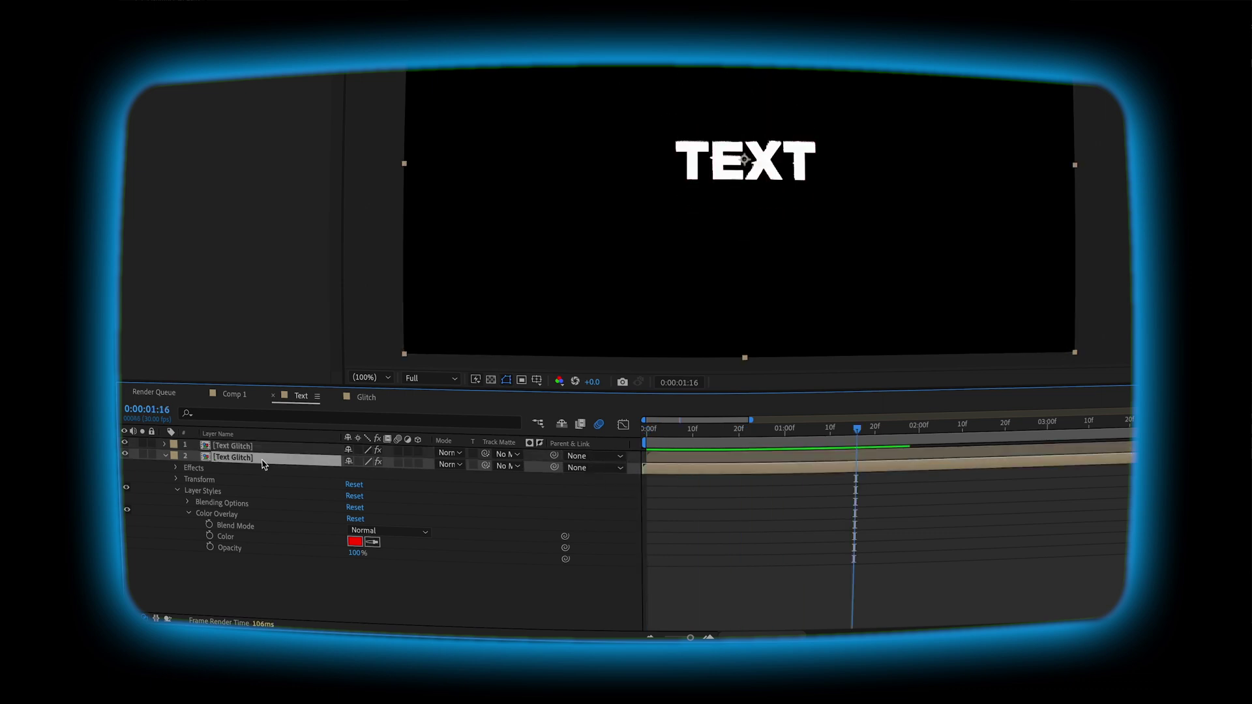
pyautogui.click(166, 455)
pyautogui.click(177, 491)
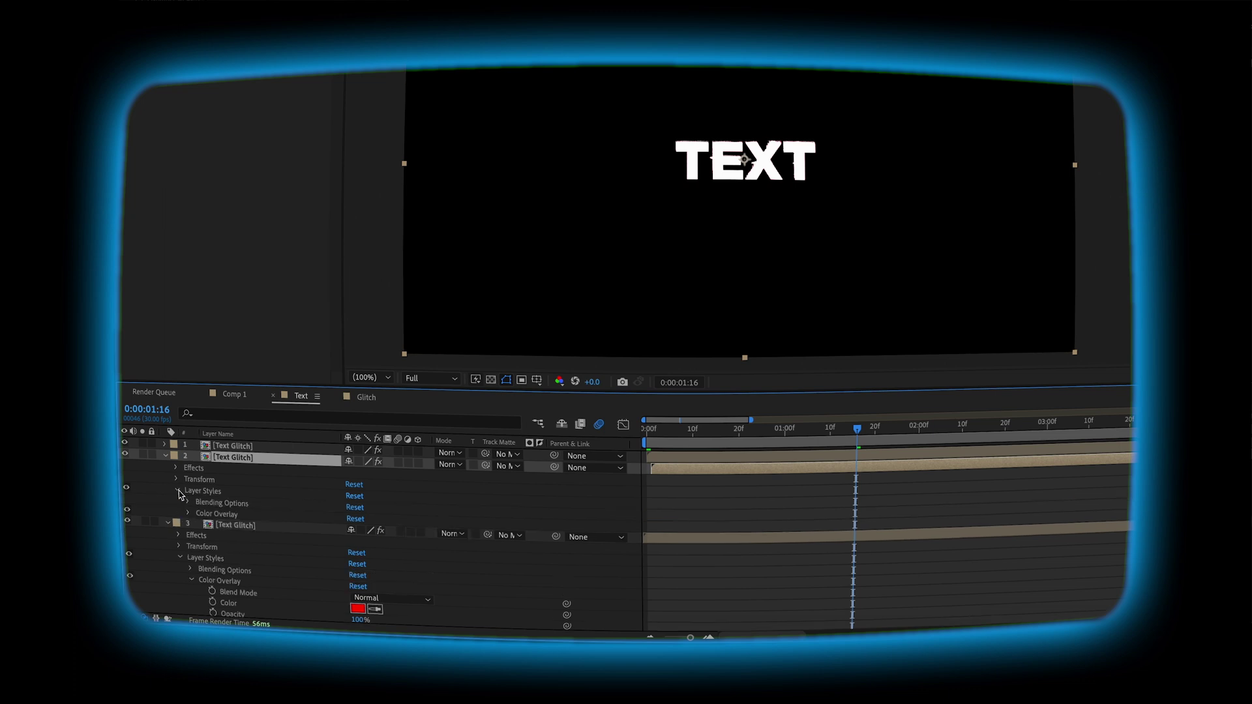
pyautogui.click(189, 513)
pyautogui.click(355, 541)
pyautogui.click(747, 499)
pyautogui.click(884, 422)
pyautogui.moveTo(841, 428); pyautogui.dragTo(642, 434)
pyautogui.press('space')
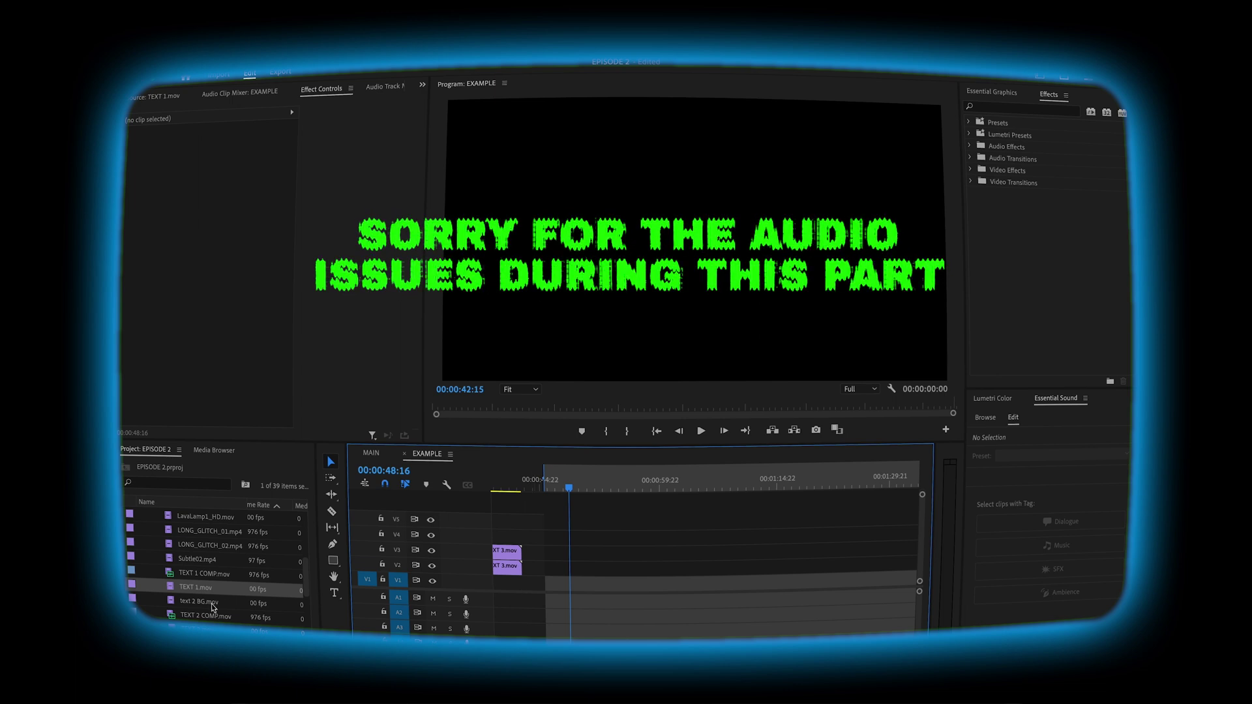
# In Premiere Pro, place TEXT 1.mov in the EXAMPLE sequence at 00:00:48:16 and set its Scale to 817
pyautogui.doubleClick(182, 590)
pyautogui.moveTo(248, 389); pyautogui.dragTo(574, 582)
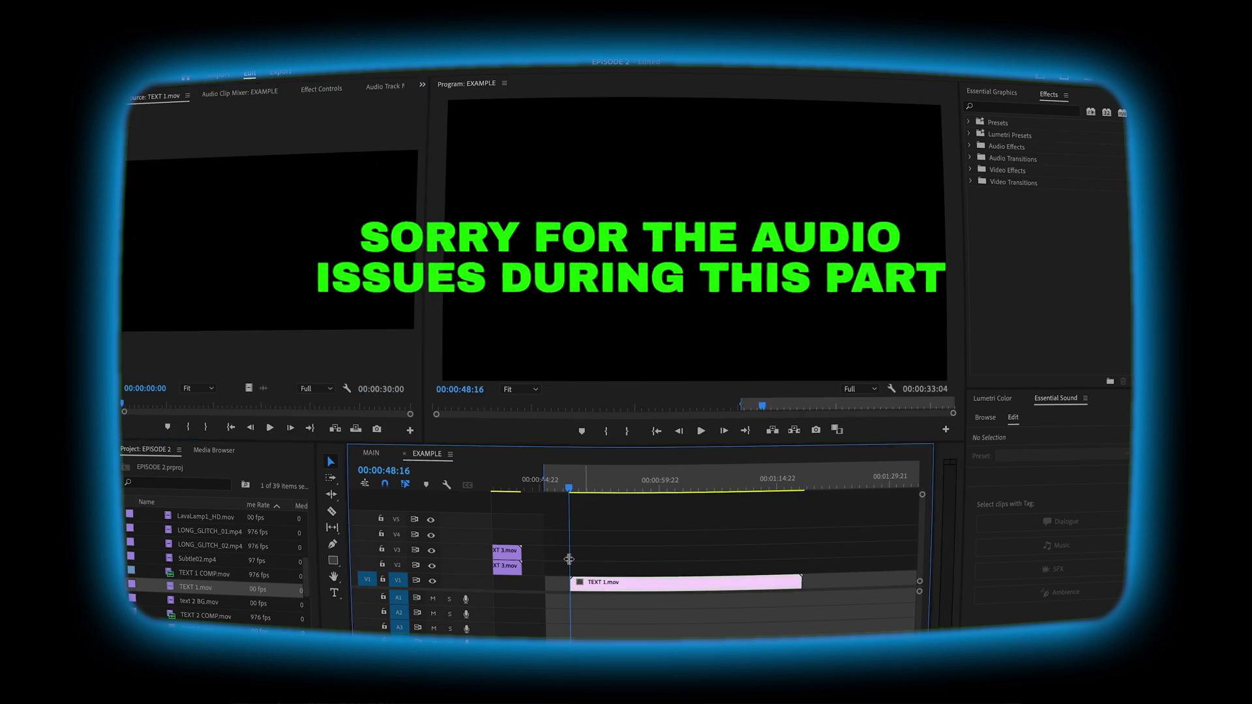
pyautogui.click(321, 91)
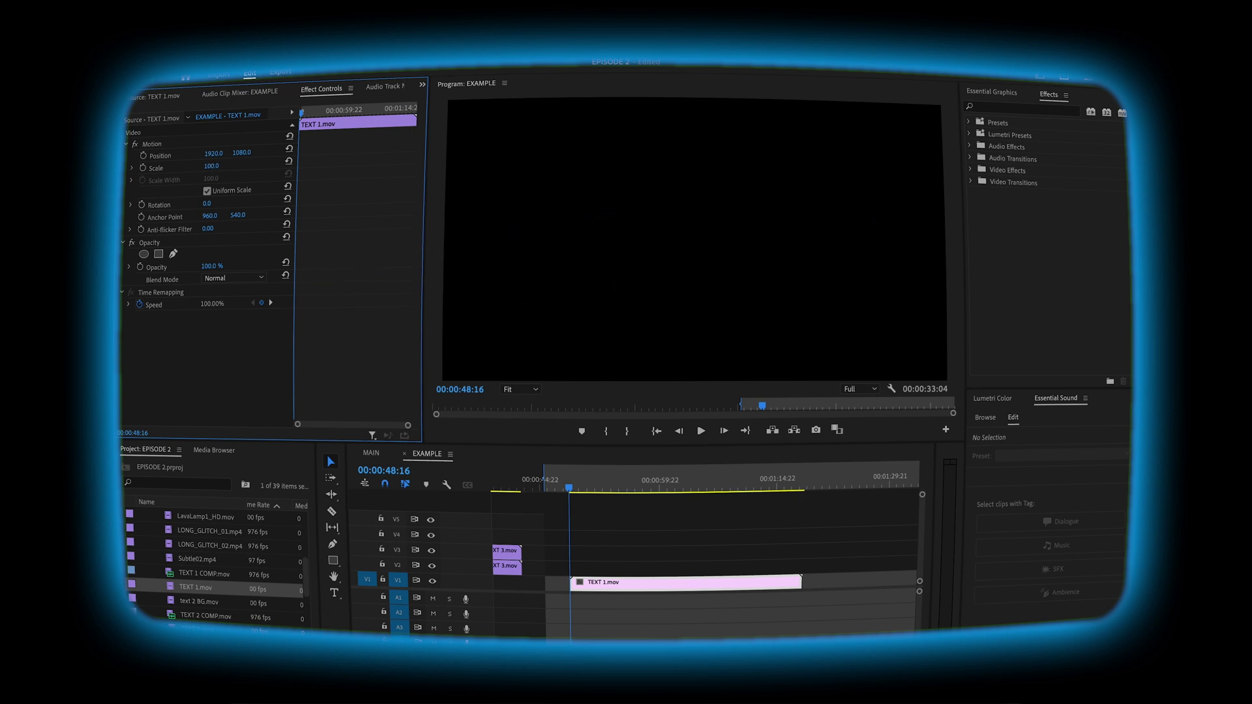
pyautogui.click(589, 485)
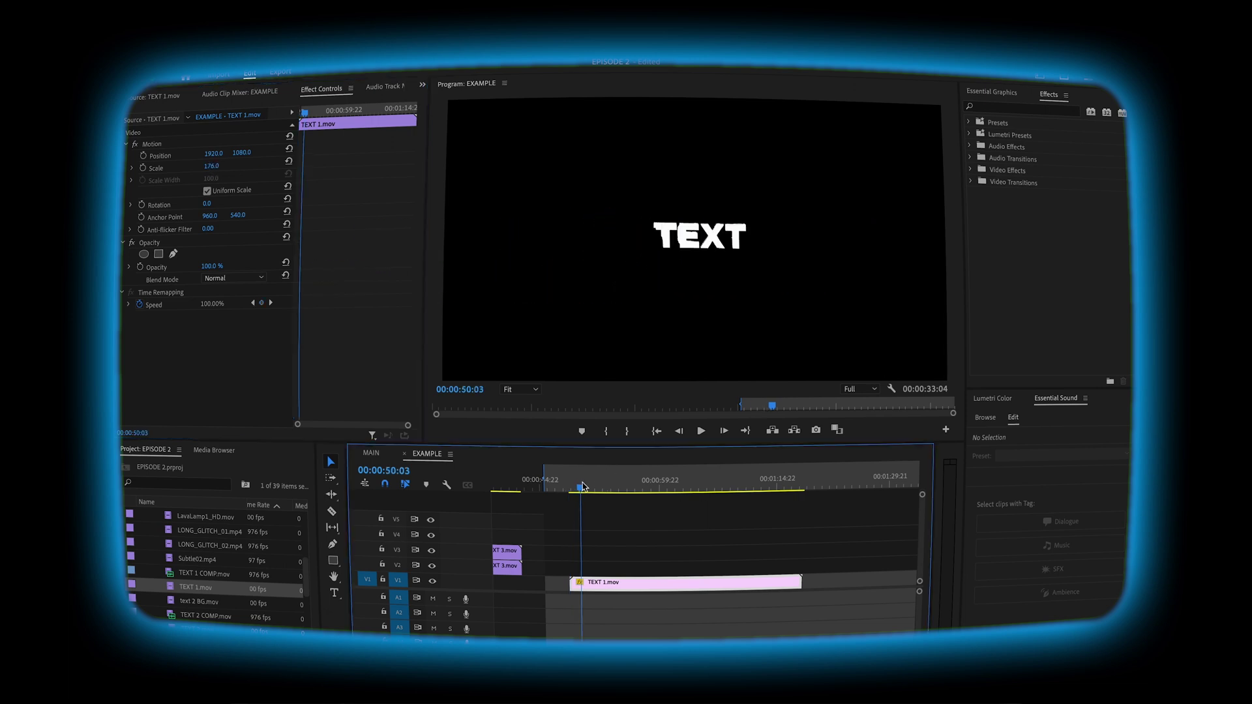
pyautogui.moveTo(210, 168); pyautogui.dragTo(443, 168)
# Nest the TEXT 1.mov clip as a sequence named TEXT GLITCH 1
pyautogui.rightClick(685, 553)
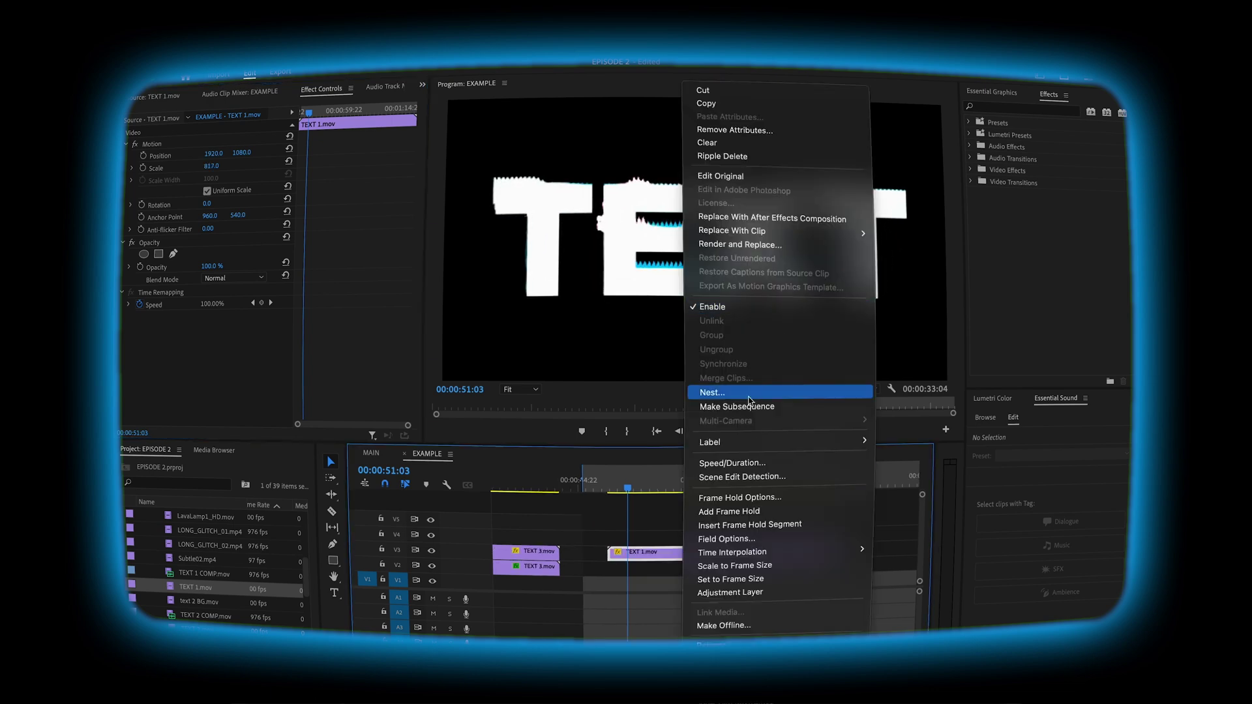
pyautogui.click(748, 395)
pyautogui.write('TRACK')
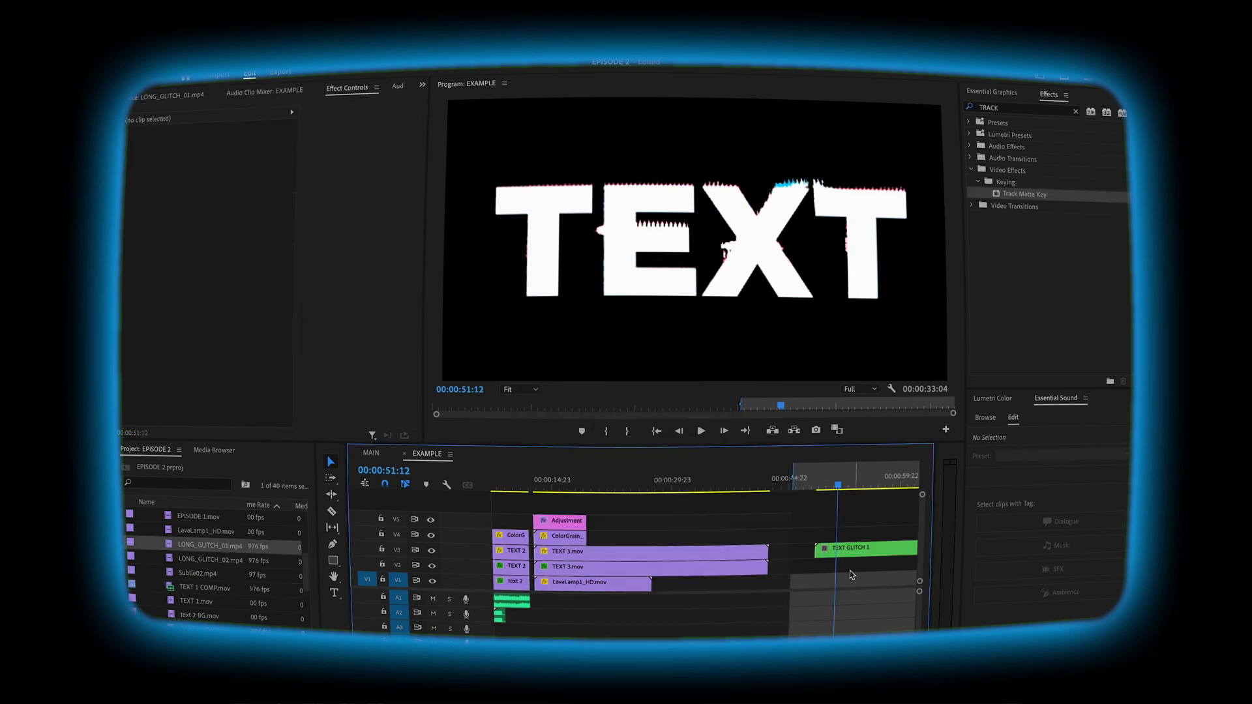
# Place LONG_GLITCH_01.mp4 on the track directly beneath the TEXT GLITCH 1 nest and set its Scale to 200
pyautogui.moveTo(171, 547); pyautogui.dragTo(836, 571)
pyautogui.click(836, 568)
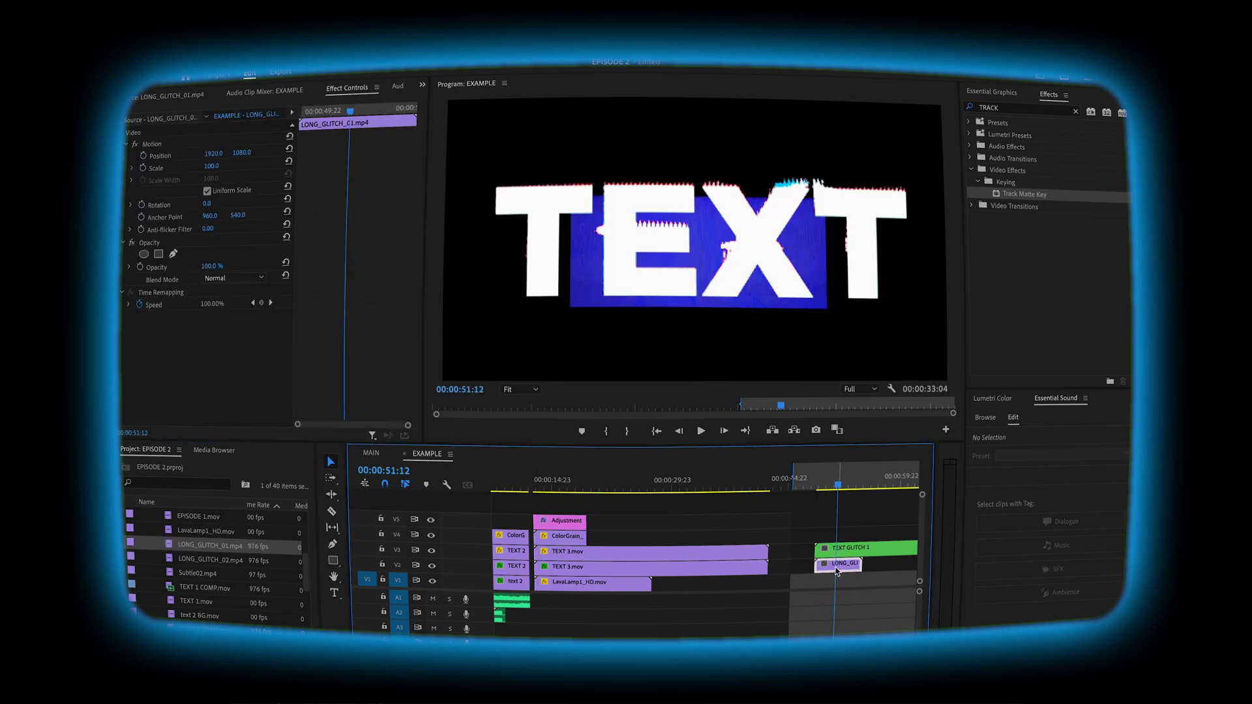
pyautogui.click(219, 165)
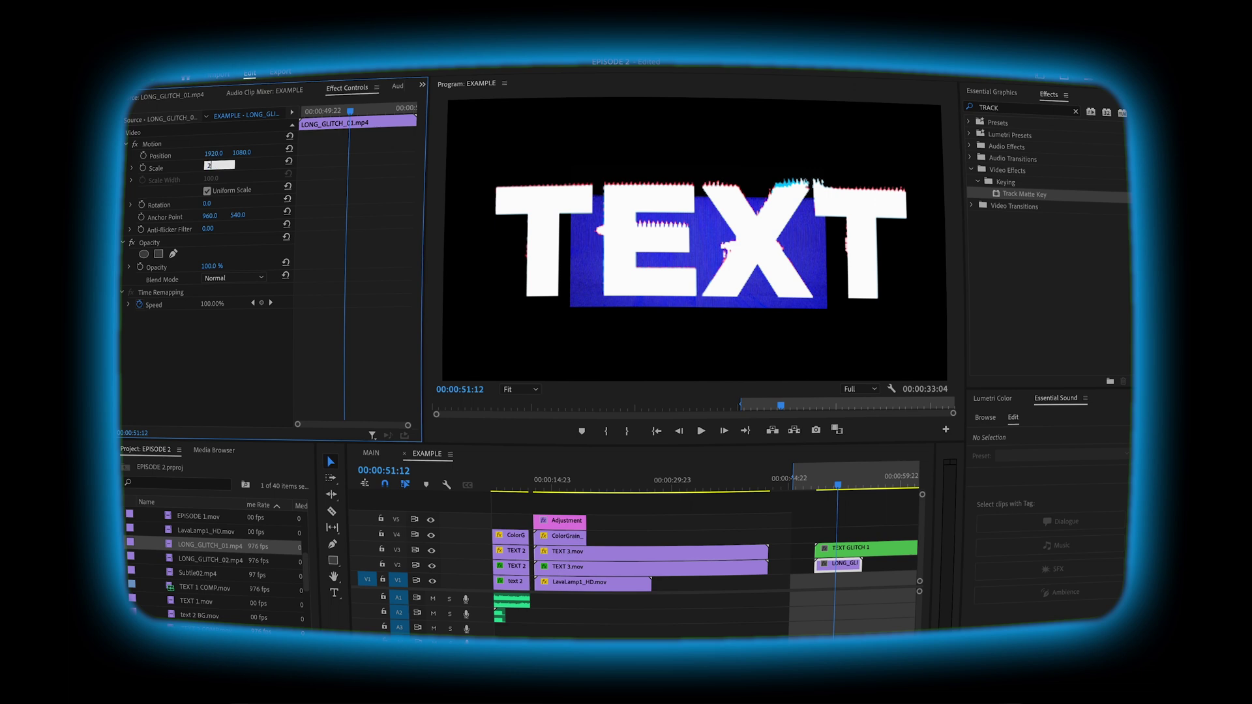
pyautogui.write('200')
pyautogui.press('Return')
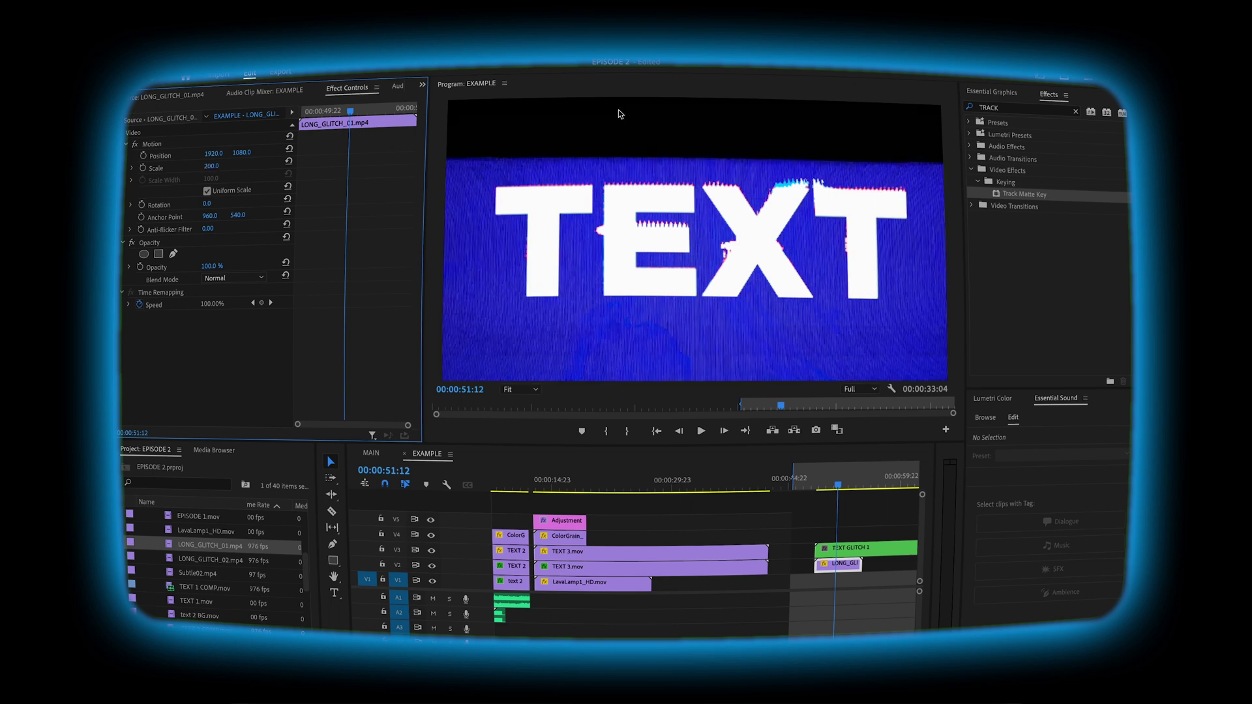
# Apply Track Matte Key to LONG_GLITCH_01.mp4 with Video 3 as the matte, and scrub through the masked glitch text
pyautogui.click(1005, 109)
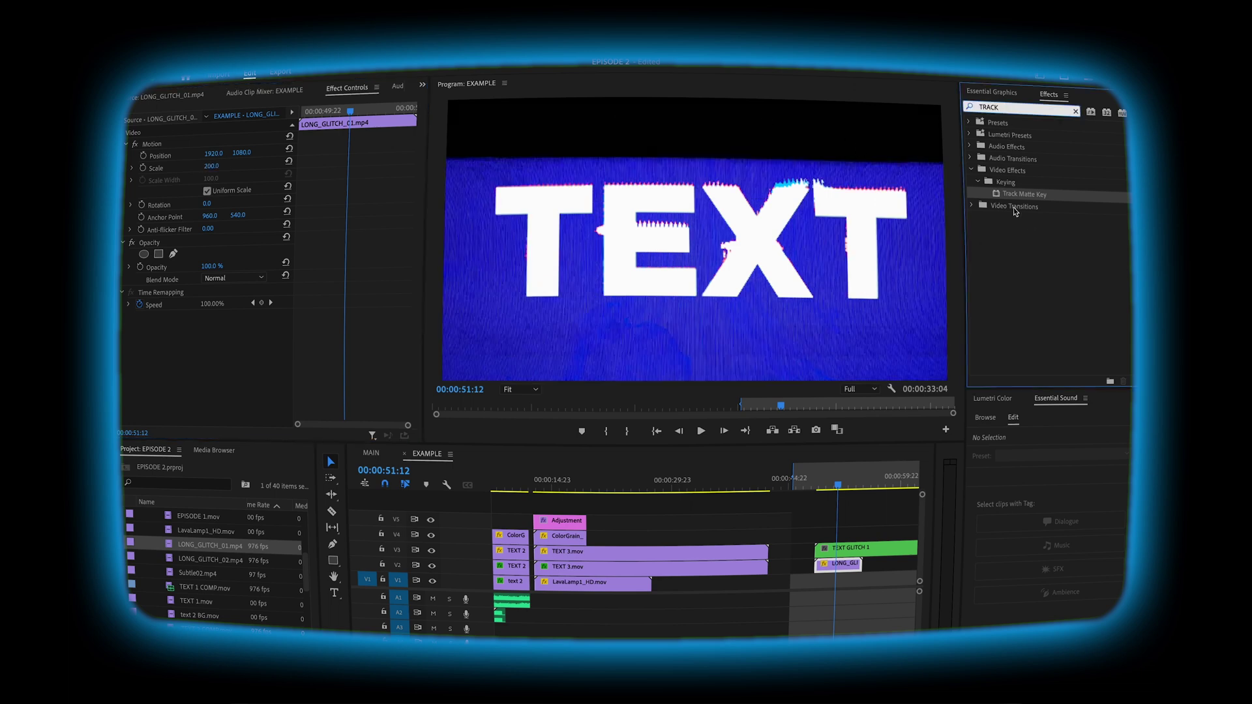
pyautogui.doubleClick(995, 194)
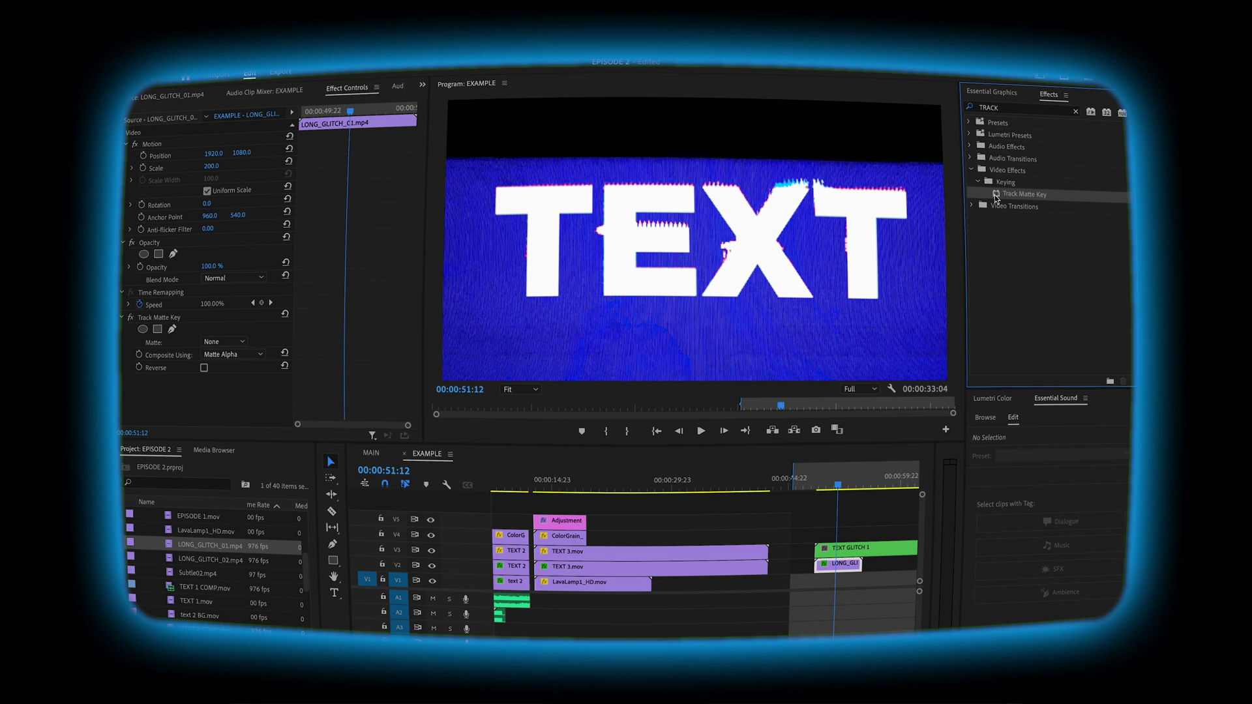
pyautogui.click(223, 342)
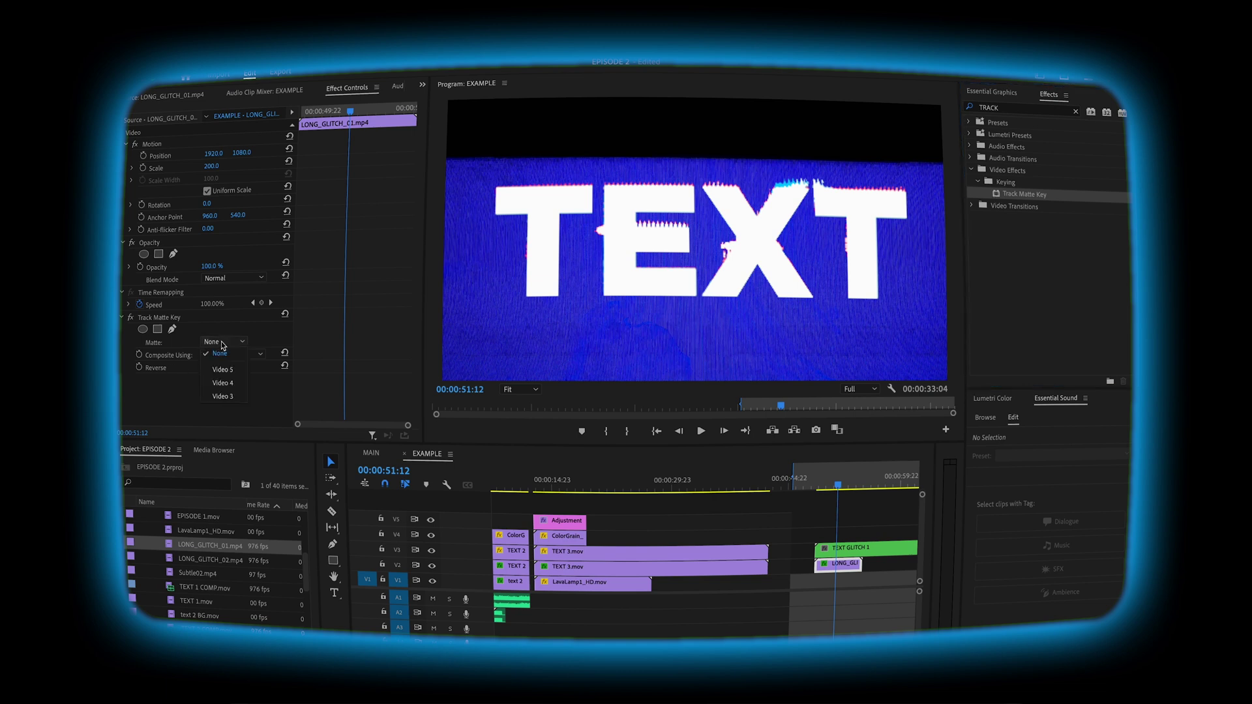
pyautogui.click(223, 397)
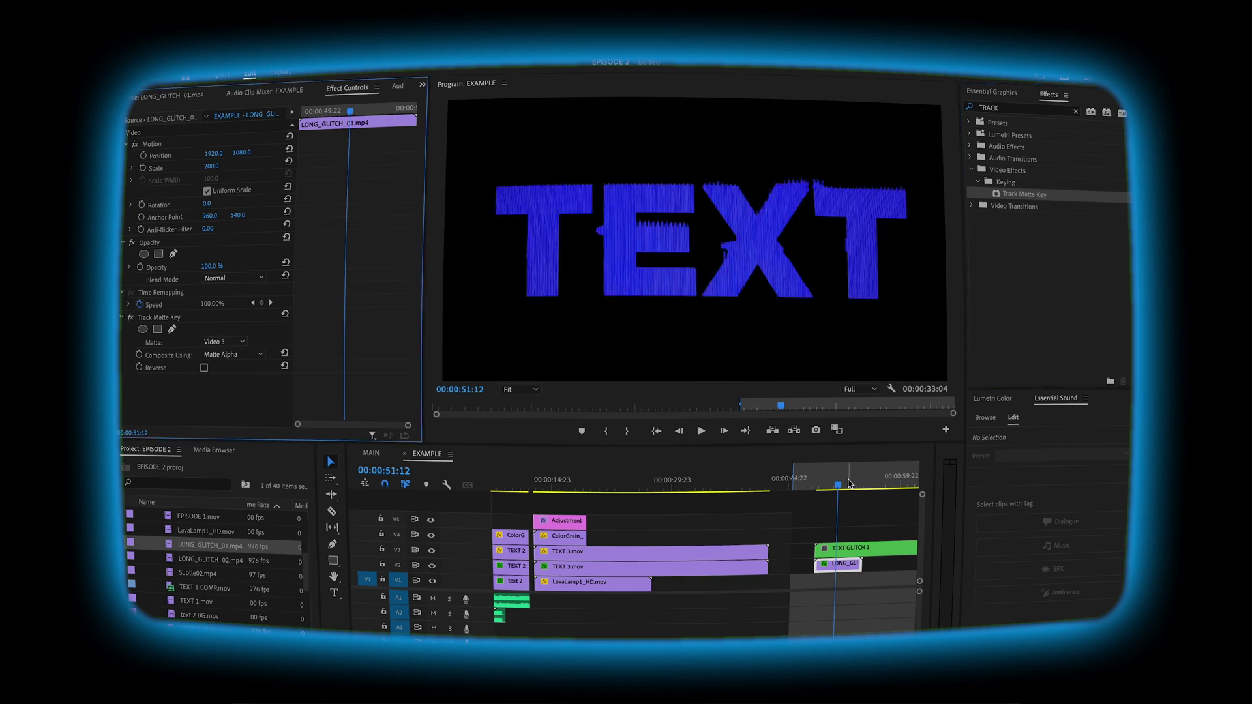
pyautogui.moveTo(849, 484)
pyautogui.mouseDown()
pyautogui.moveTo(823, 484)
pyautogui.moveTo(861, 485)
pyautogui.mouseUp()
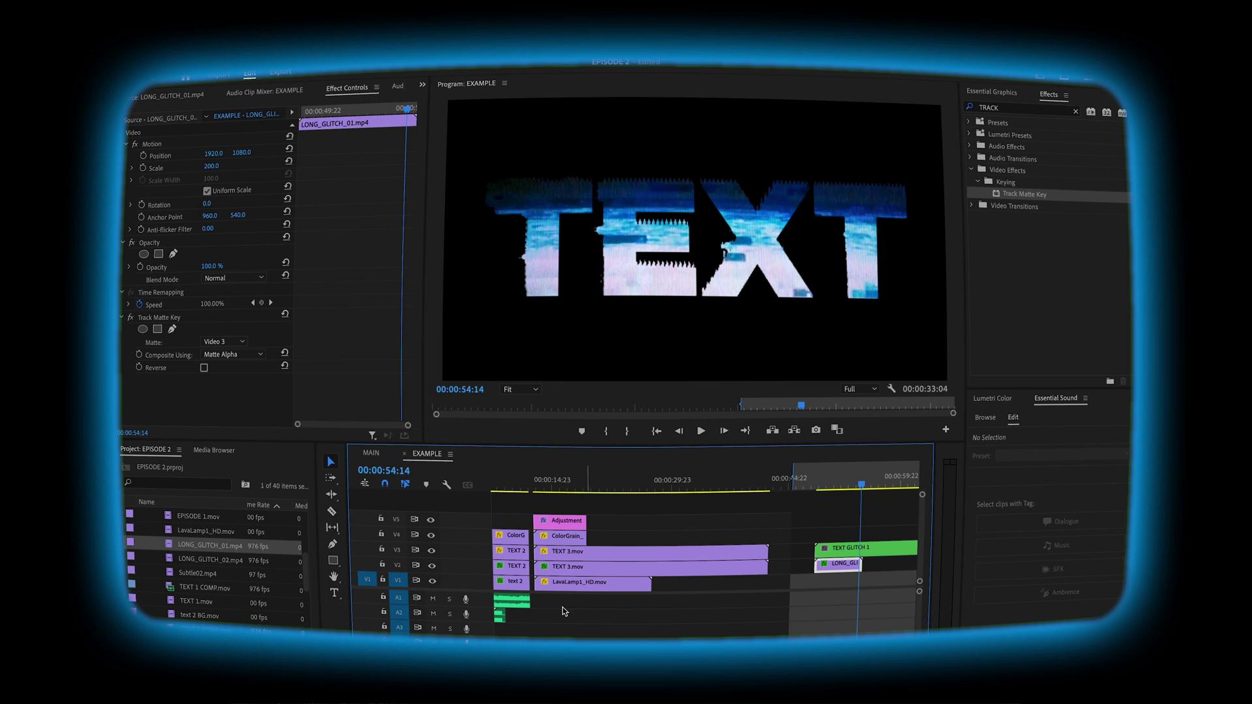
# Place LONG_GLITCH_02.mp4 on the track below LONG_GLITCH_01.mp4 as a background, set its Scale to 200, and play the result
pyautogui.doubleClick(173, 562)
pyautogui.moveTo(248, 389); pyautogui.dragTo(820, 581)
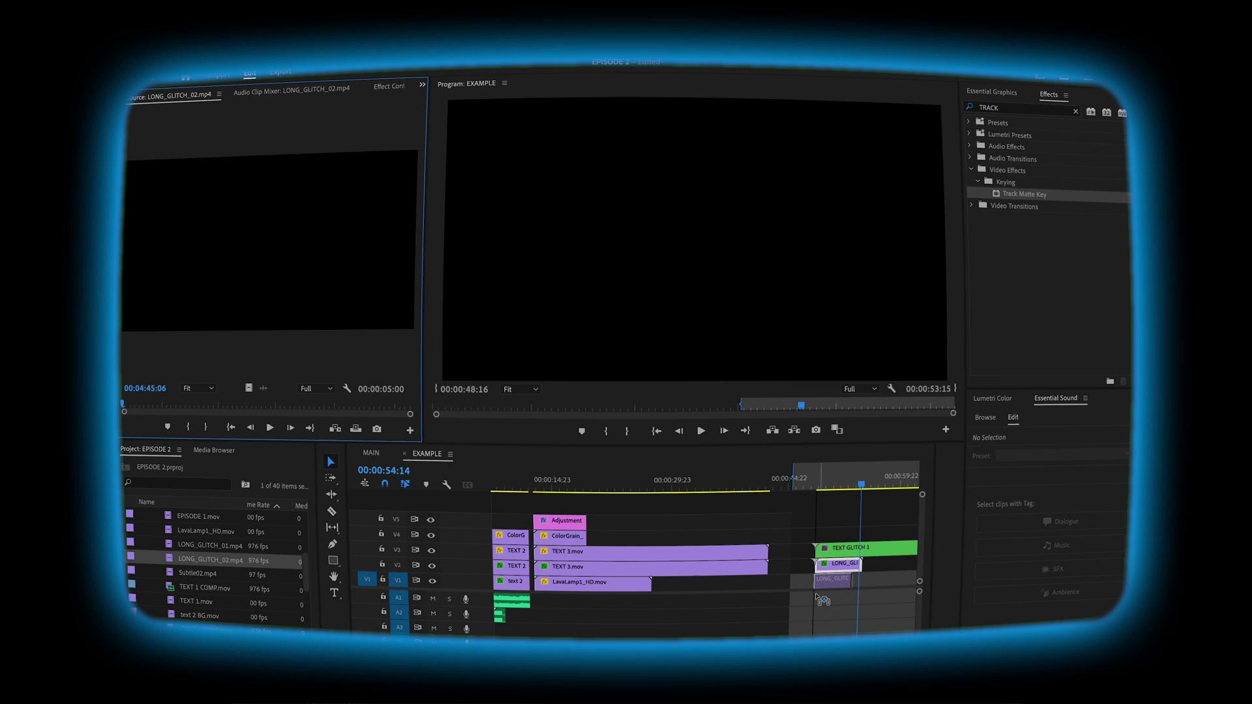
pyautogui.click(835, 494)
pyautogui.click(830, 580)
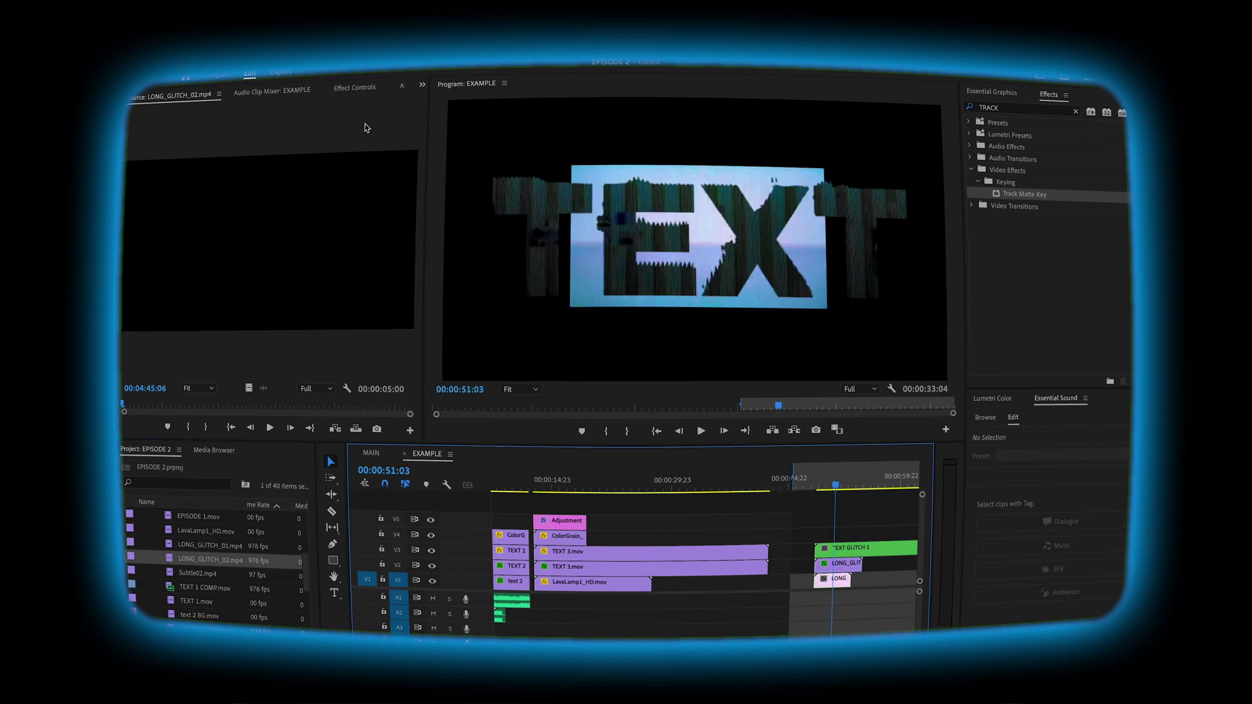
pyautogui.click(340, 84)
pyautogui.click(218, 165)
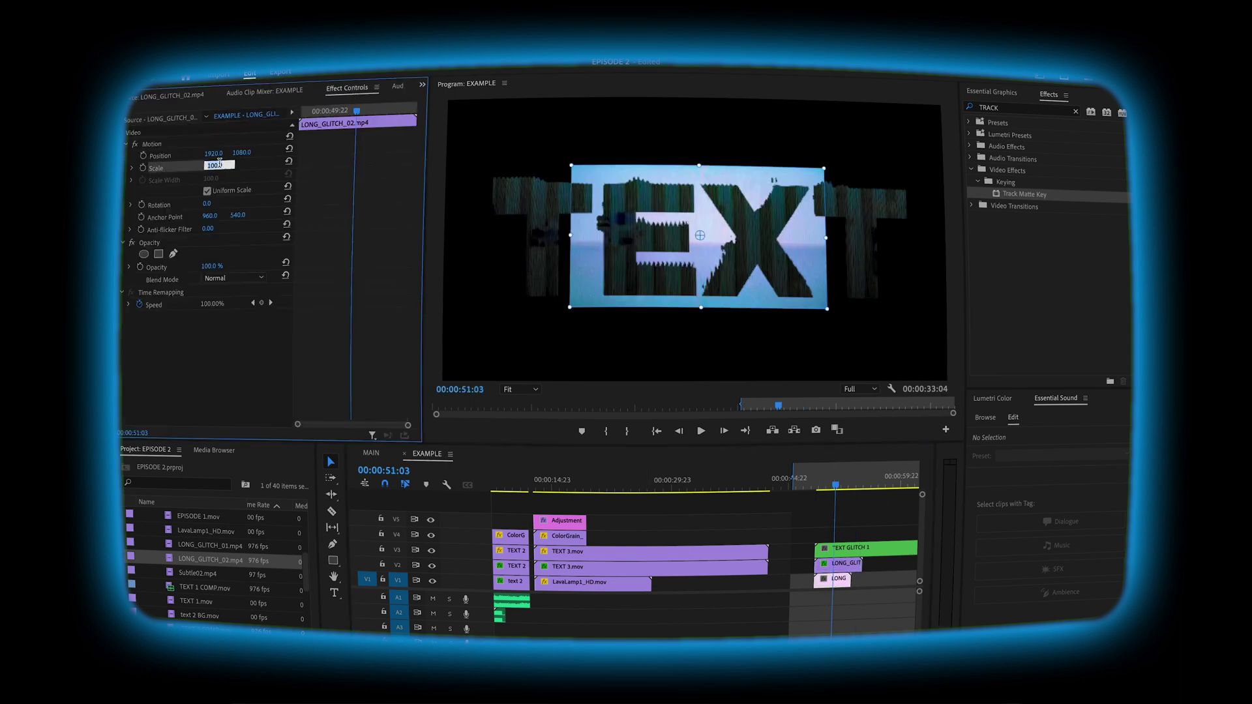
pyautogui.write('200')
pyautogui.press('Return')
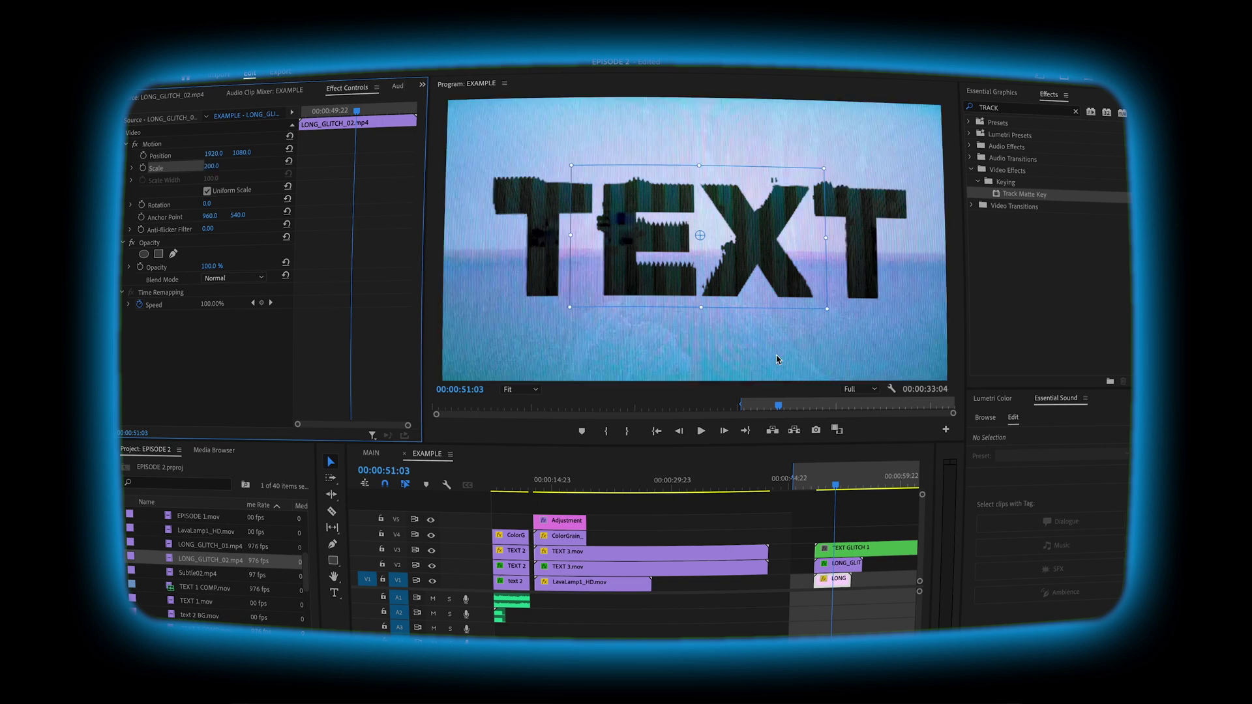
pyautogui.click(833, 484)
pyautogui.press('space')
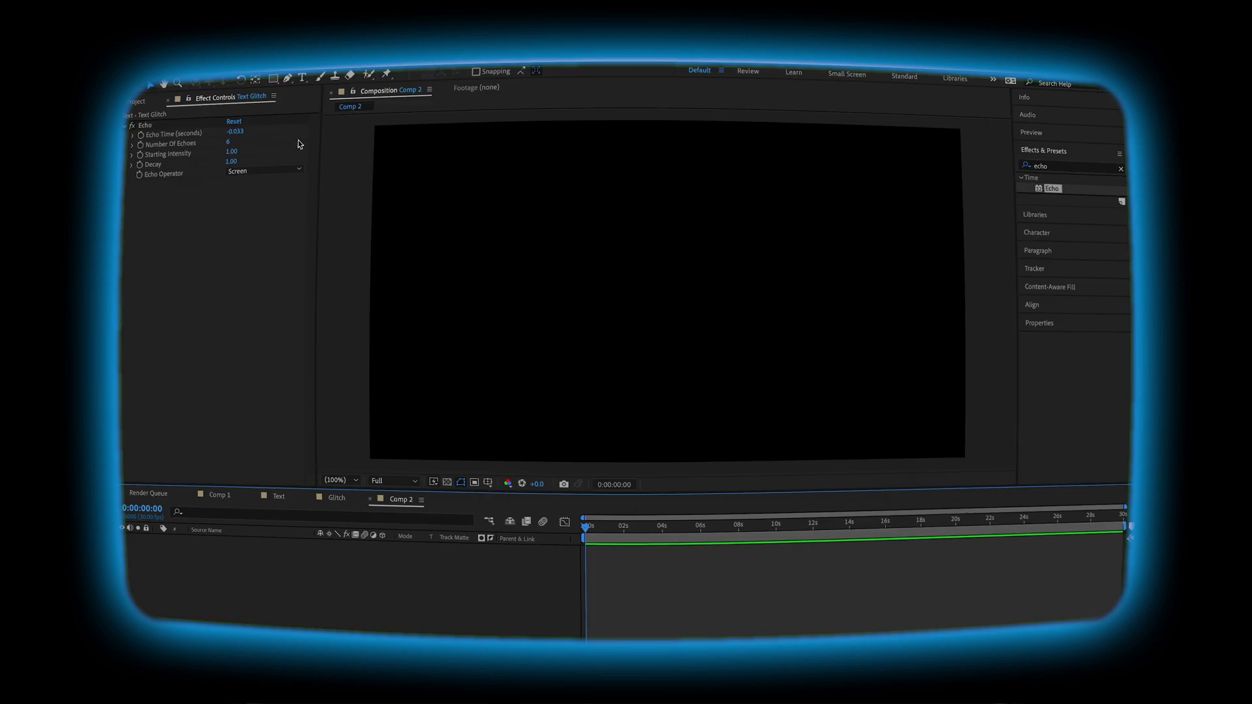
# In After Effects, add a text layer reading TEXT to Comp 2 and center it horizontally and vertically in the composition
pyautogui.click(302, 77)
pyautogui.click(574, 292)
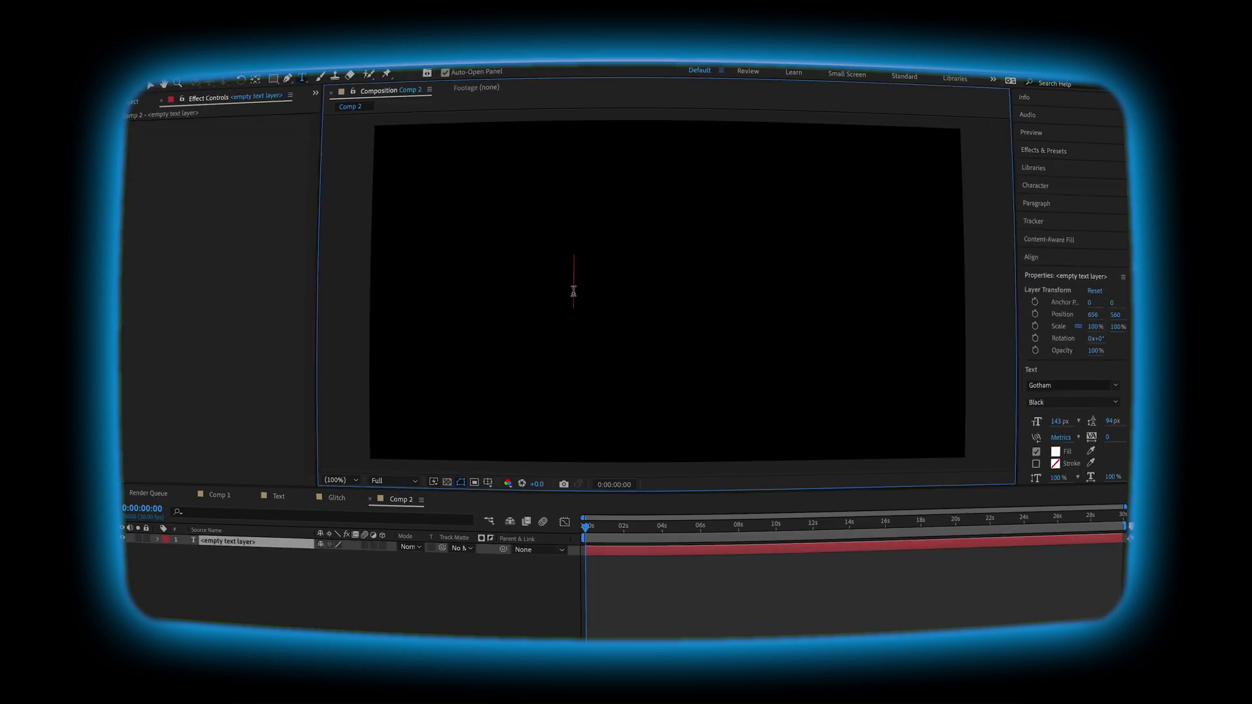
pyautogui.write('TEXT')
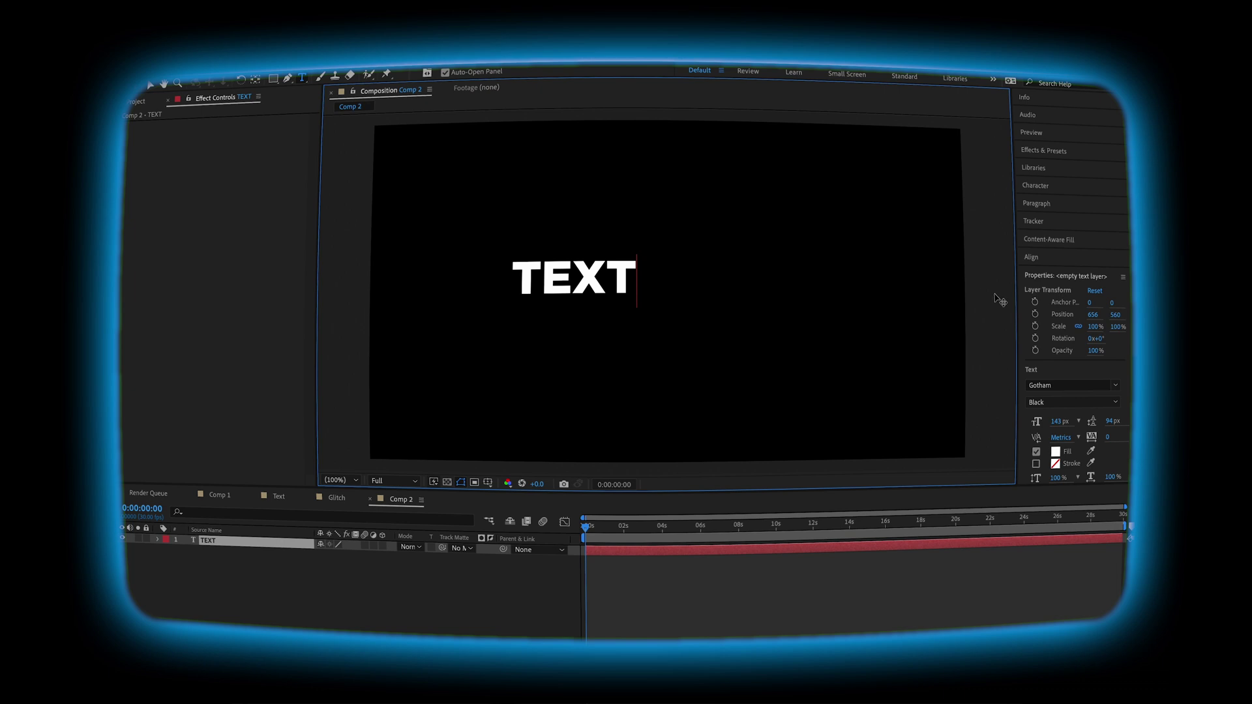
pyautogui.click(1031, 257)
pyautogui.click(1048, 287)
pyautogui.click(1104, 288)
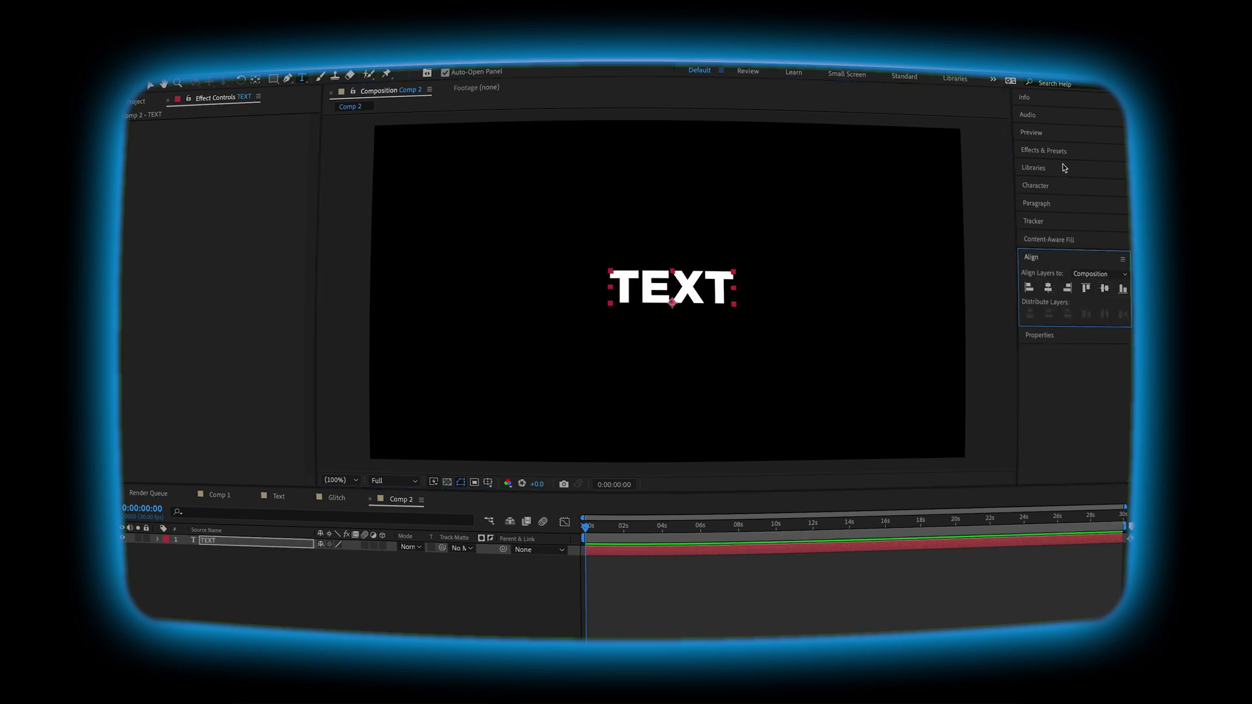
# Apply the Wiggle - position preset to the TEXT layer and preview the motion
pyautogui.click(1060, 152)
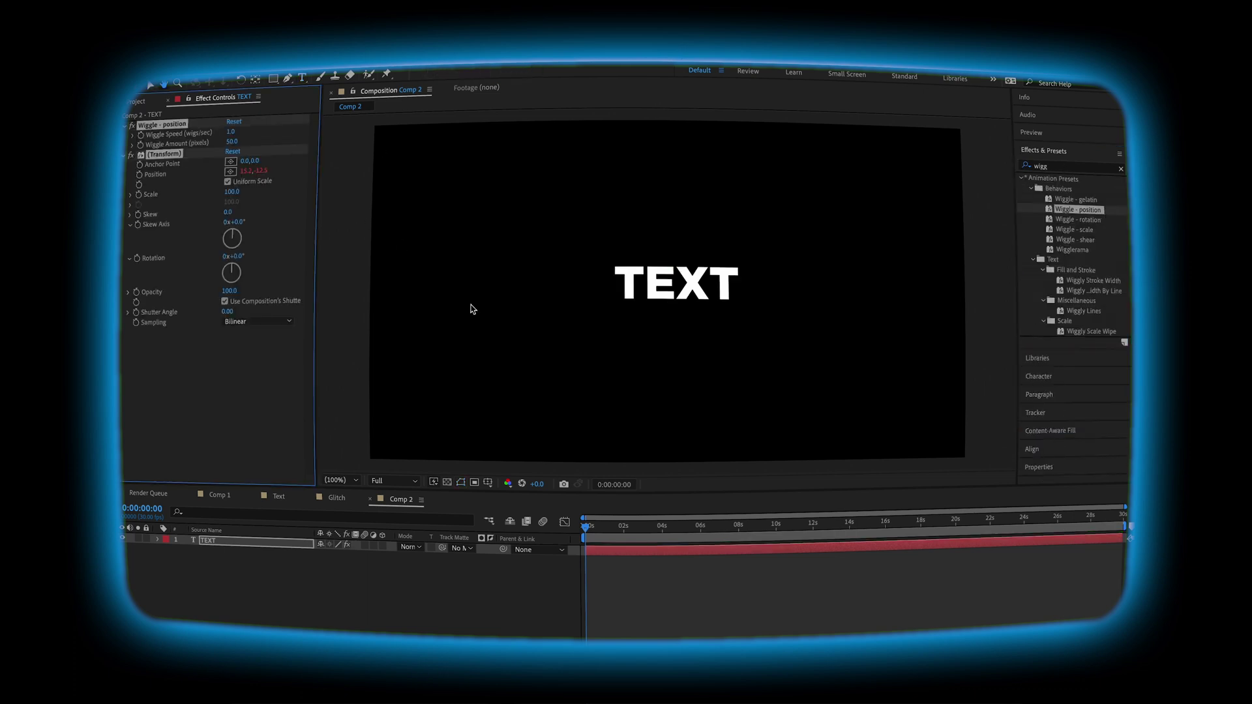
pyautogui.press('space')
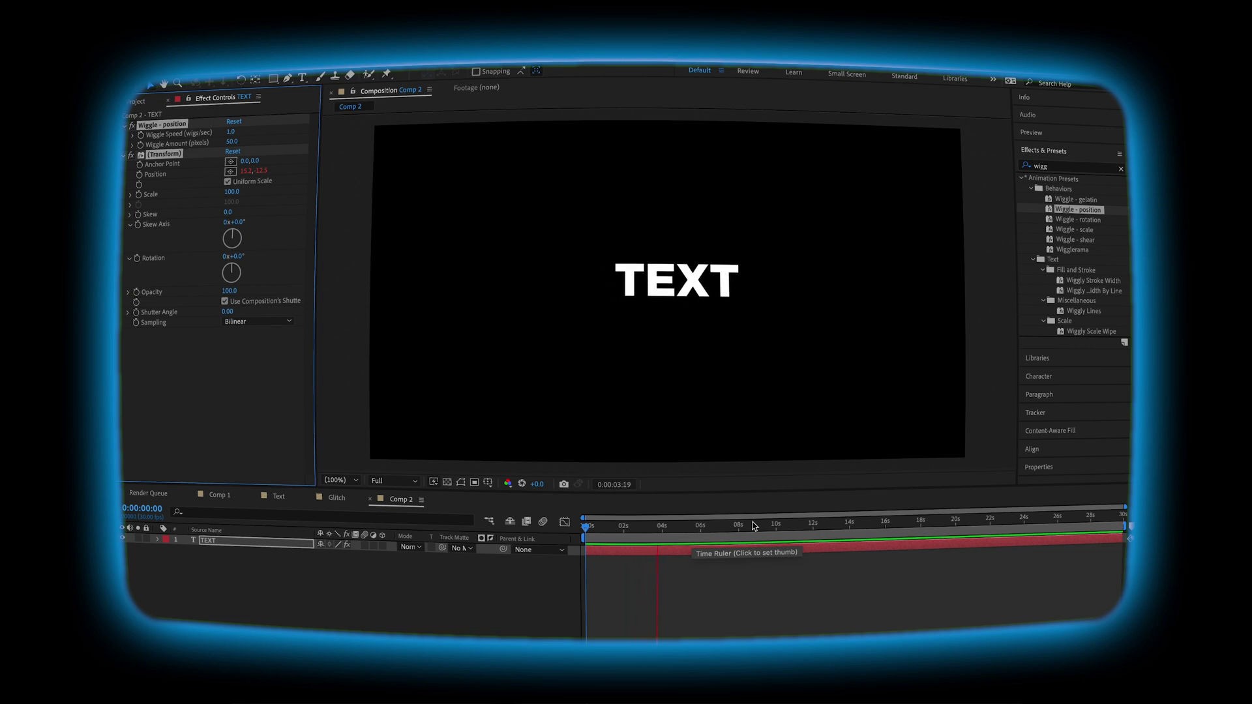
pyautogui.press('space')
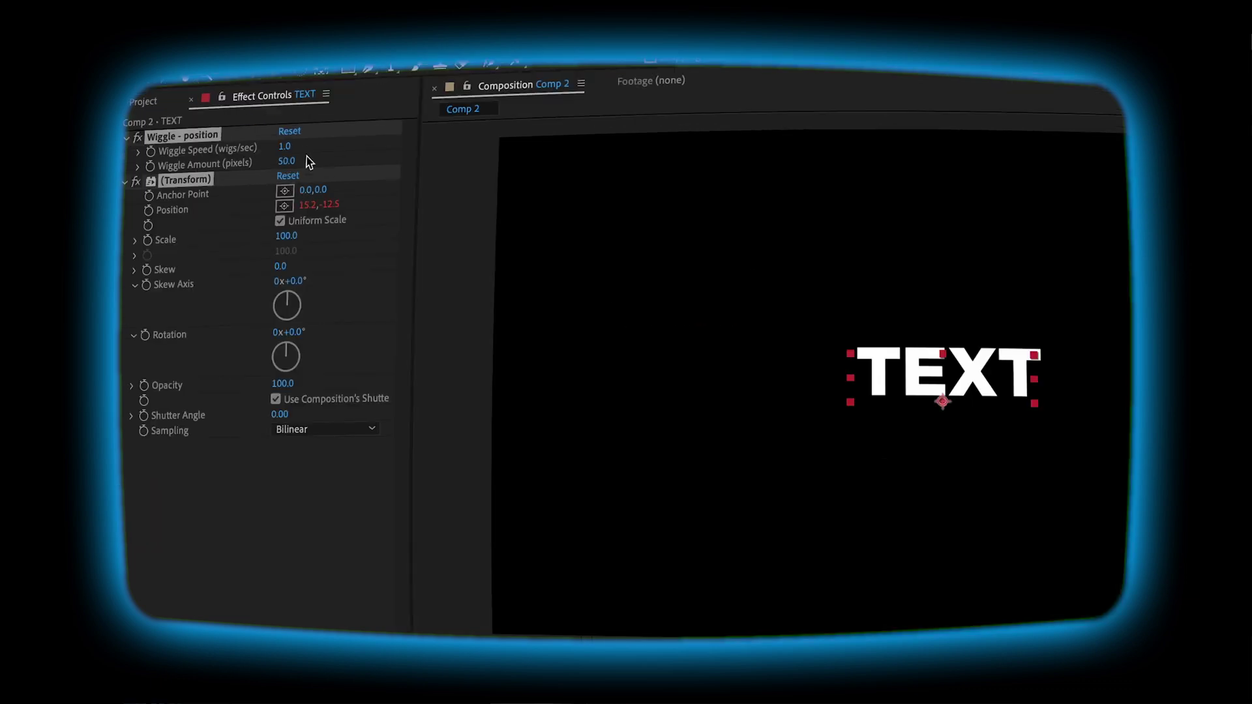
# Set the Wiggle - position preset's Wiggle Speed to 8 and Wiggle Amount to 2 pixels, and preview the motion
pyautogui.click(287, 147)
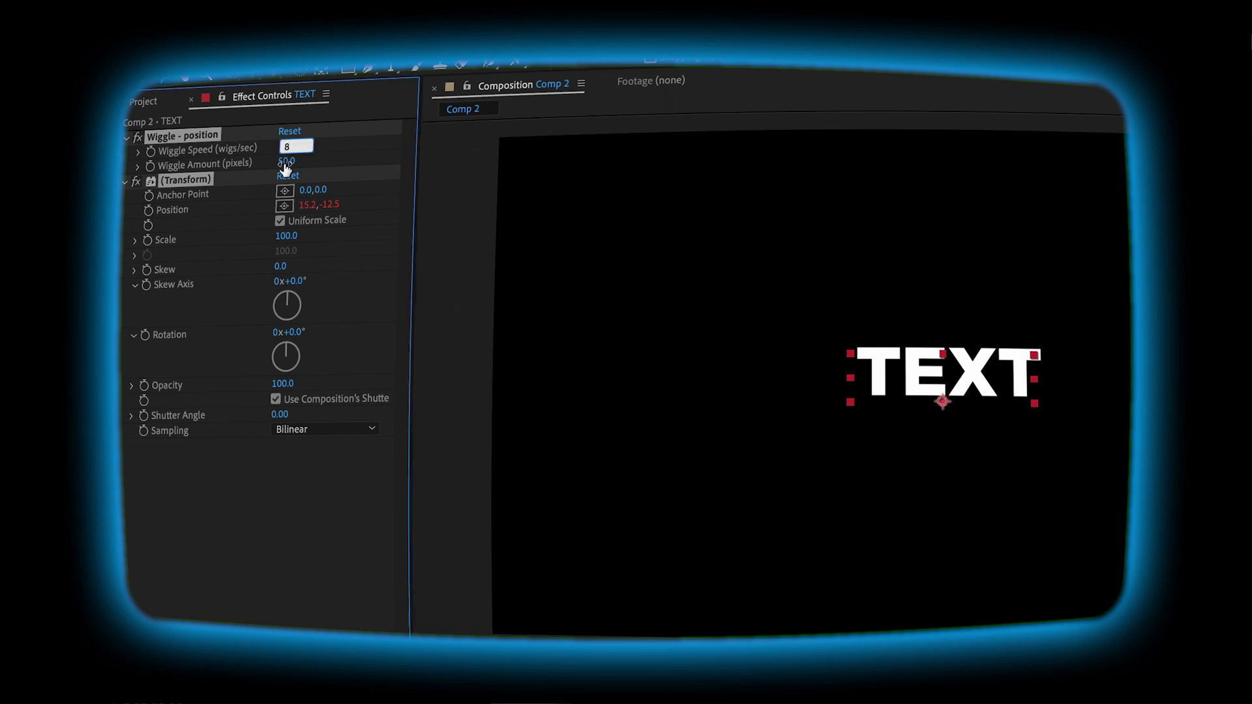
pyautogui.click(285, 162)
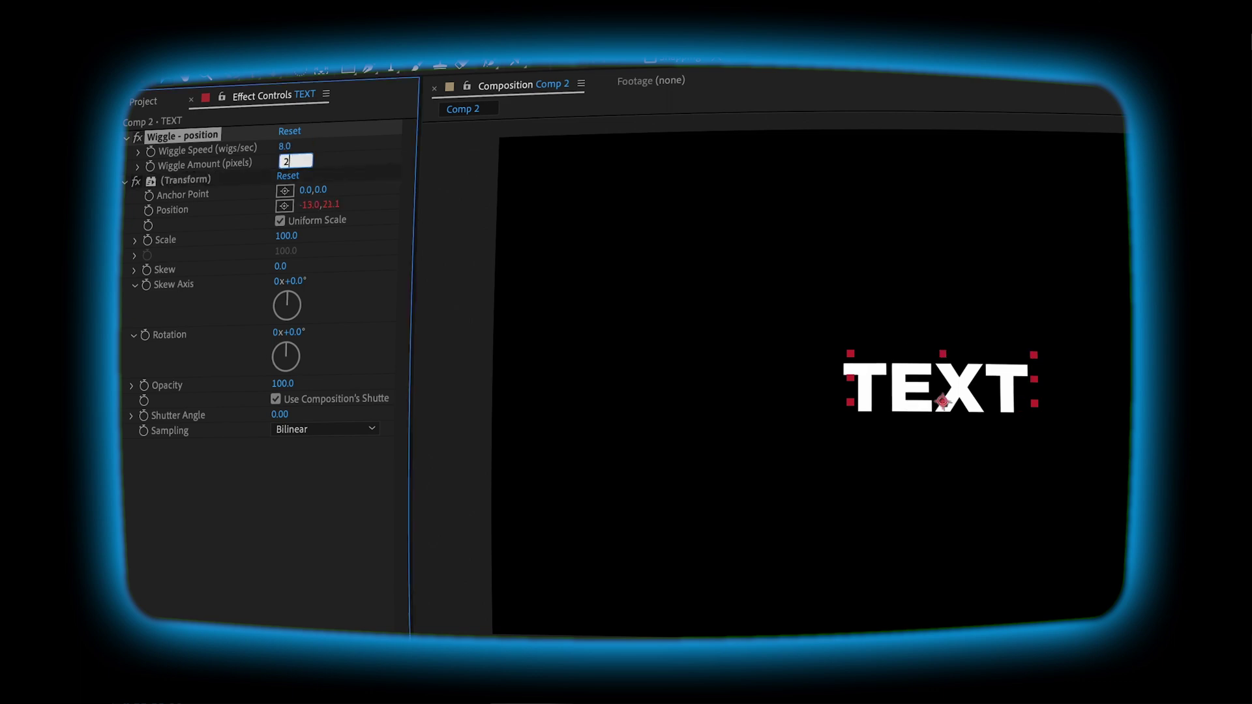
pyautogui.write('2')
pyautogui.press('Return')
pyautogui.press('space')
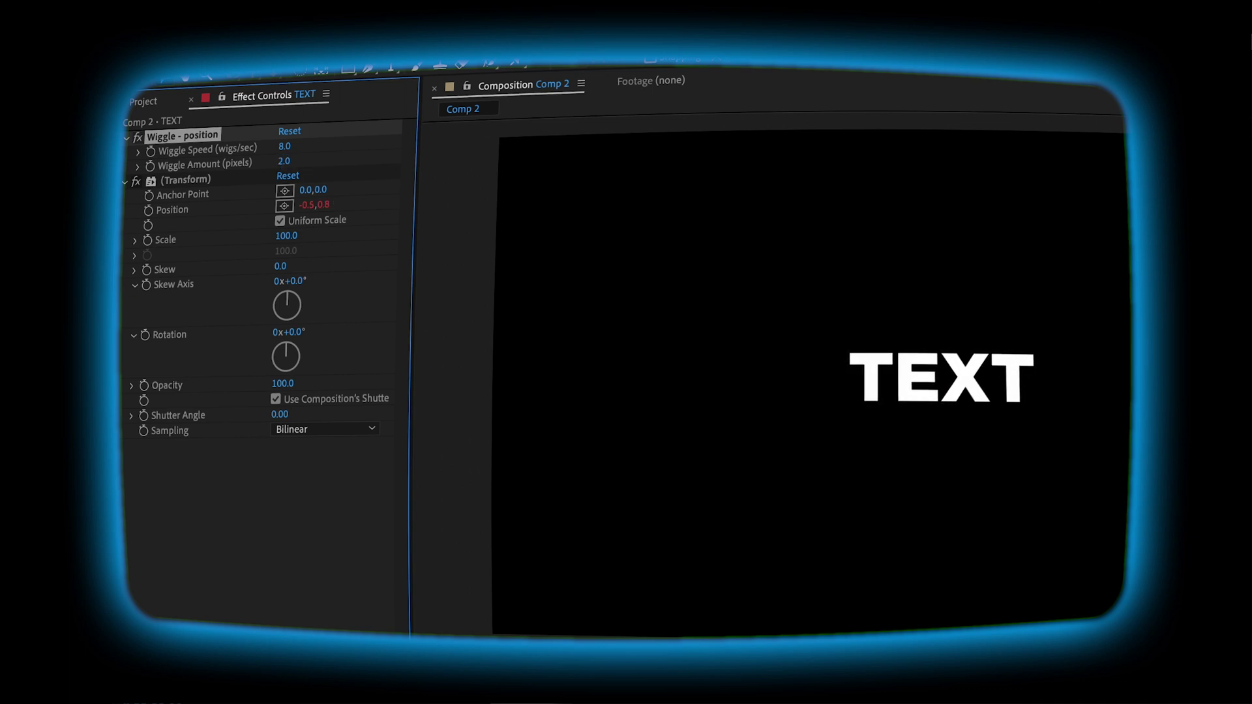
pyautogui.press('space')
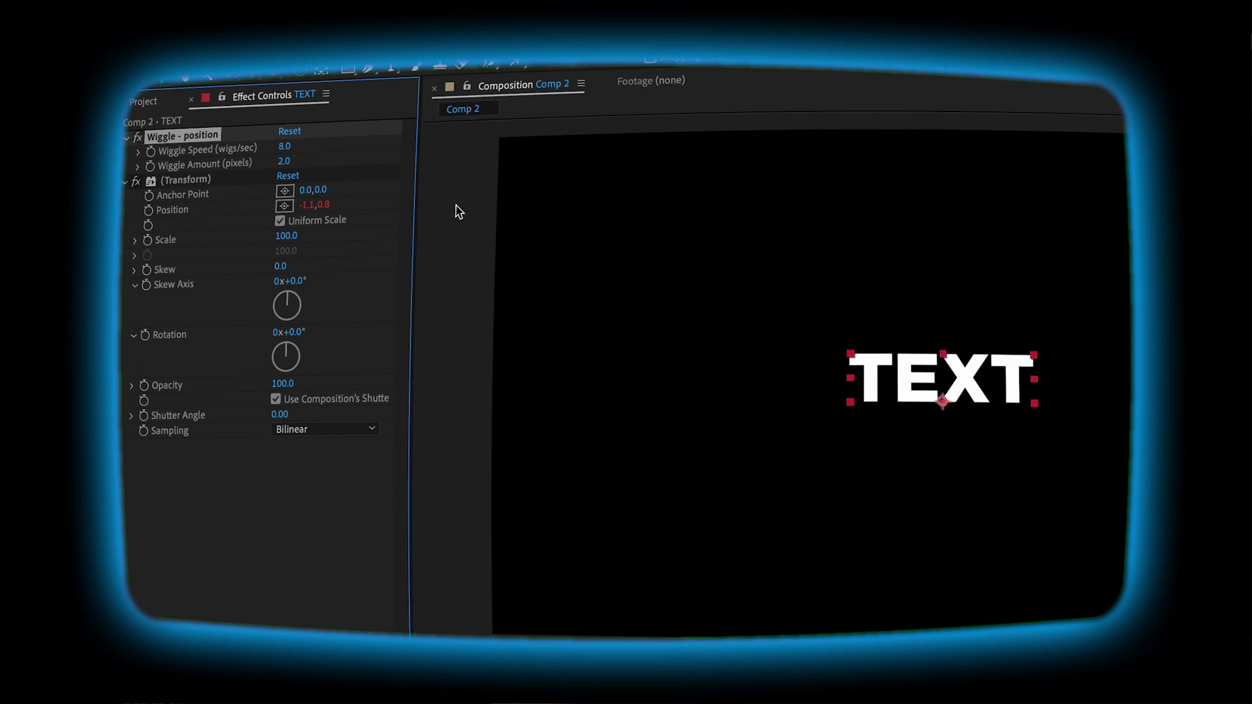
# Set the Wiggle - position preset's Wiggle Speed to 12 and Wiggle Amount to 3 pixels, and preview the motion
pyautogui.click(287, 148)
pyautogui.press('Return')
pyautogui.press('space')
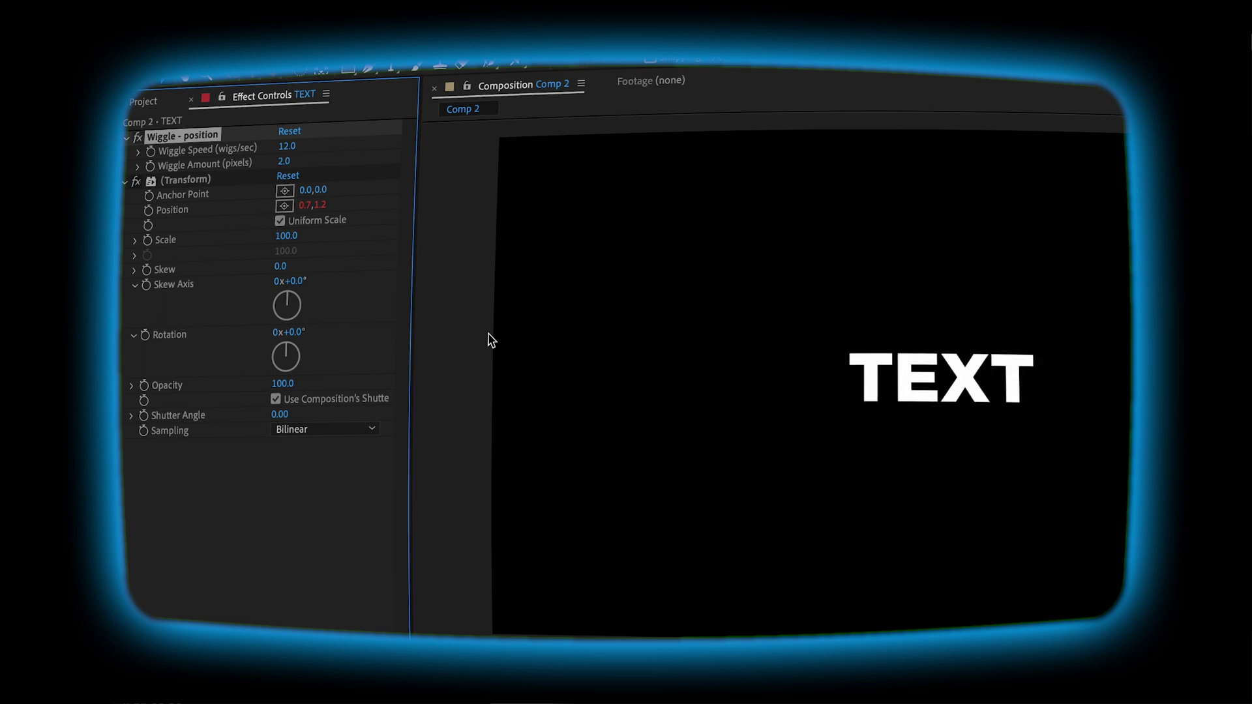
pyautogui.click(285, 162)
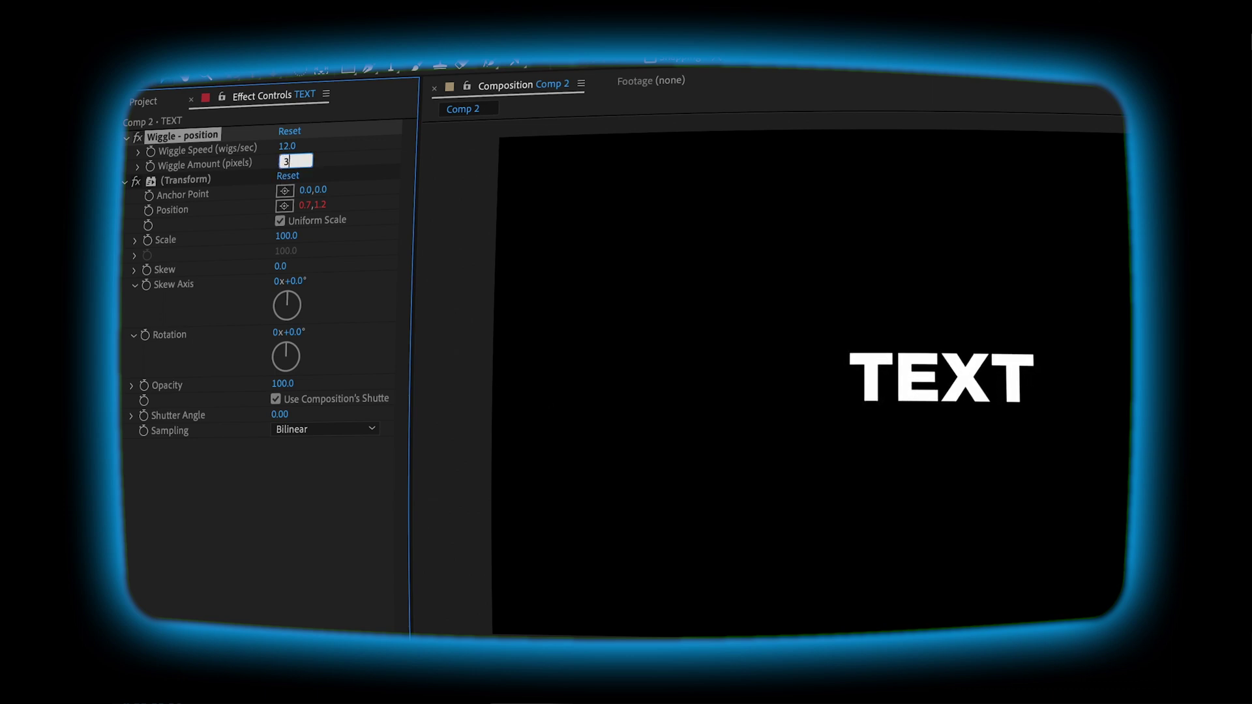
pyautogui.press('Return')
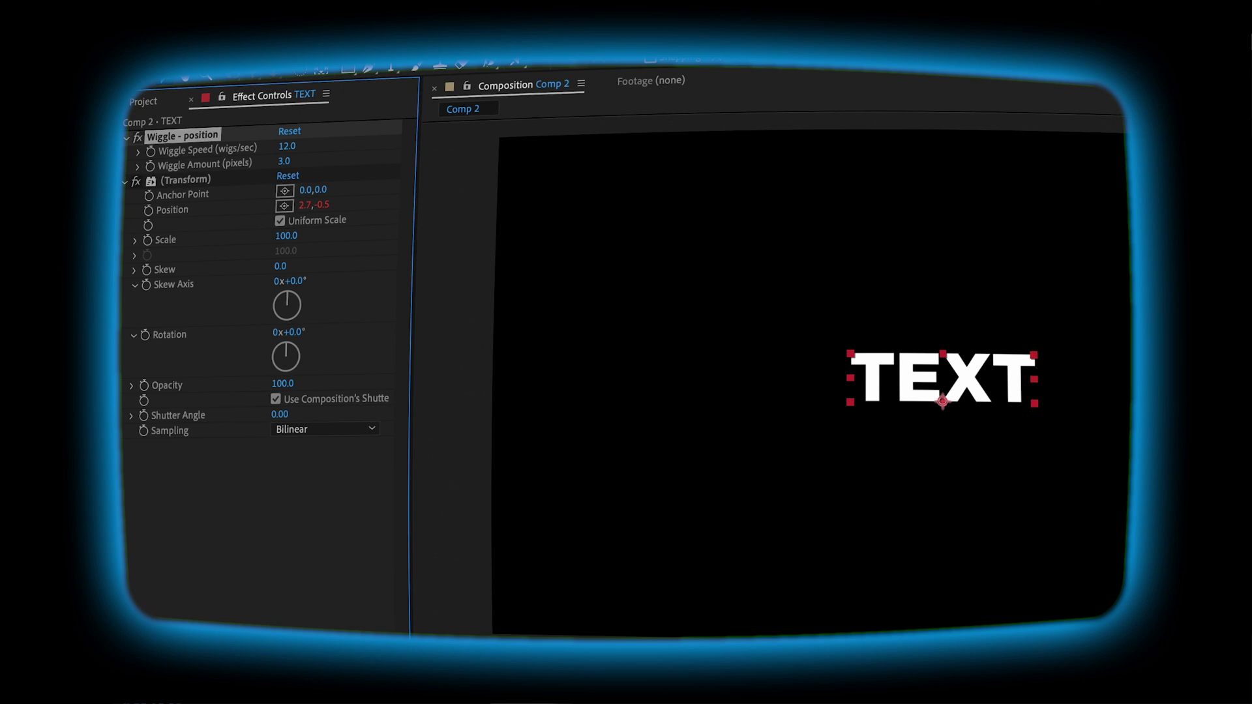
pyautogui.press('F2')
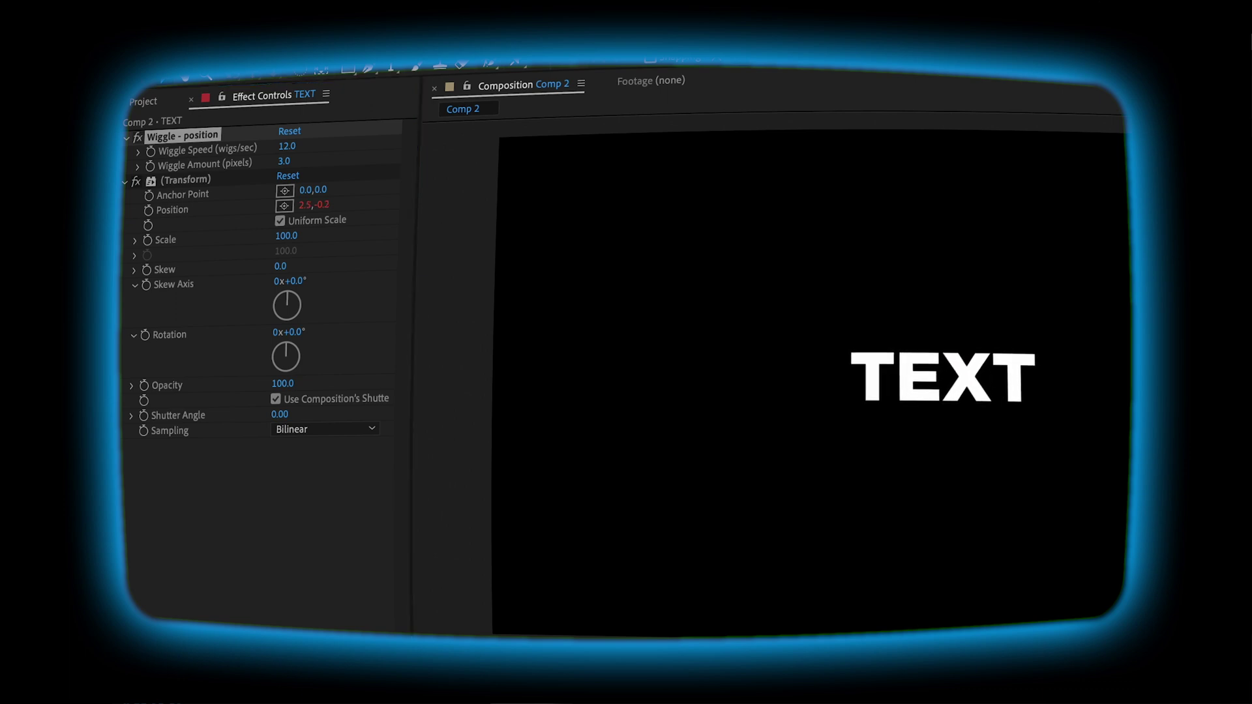
pyautogui.press('space')
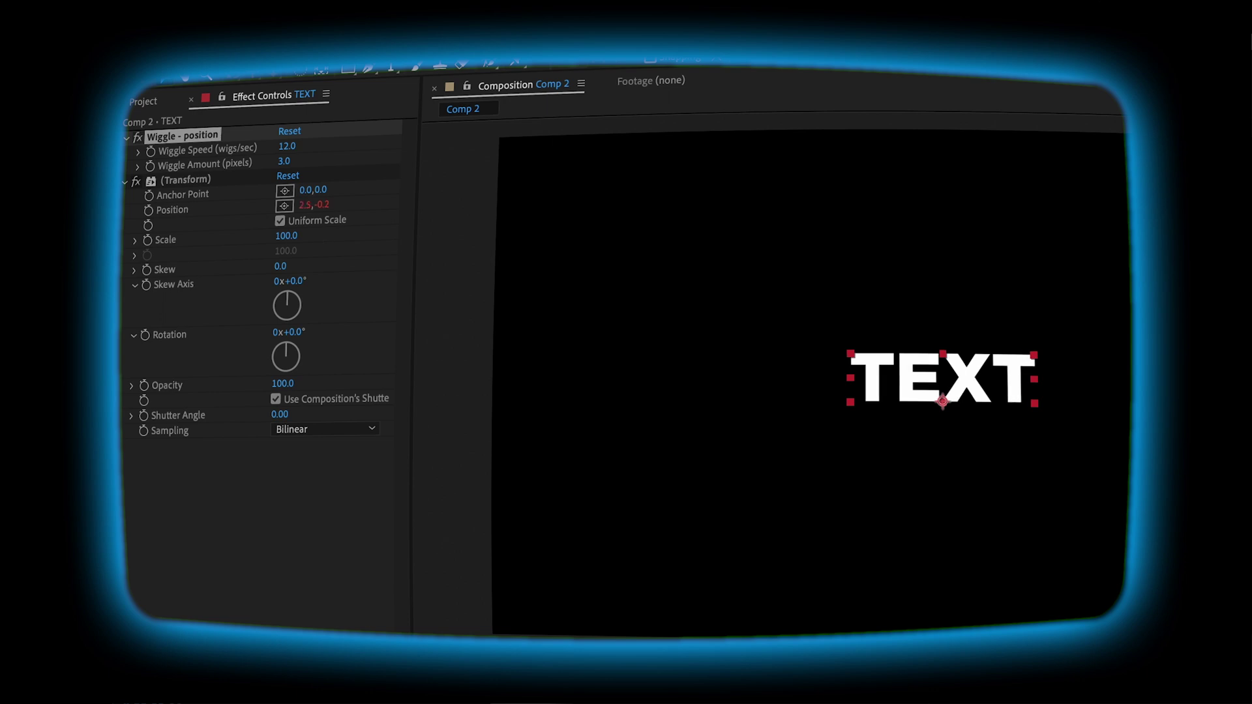
# Keyframe Wiggle Speed and Wiggle Amount at 0:00:00:29, set them to 65 and 243 at the composition start, and preview
pyautogui.click(151, 153)
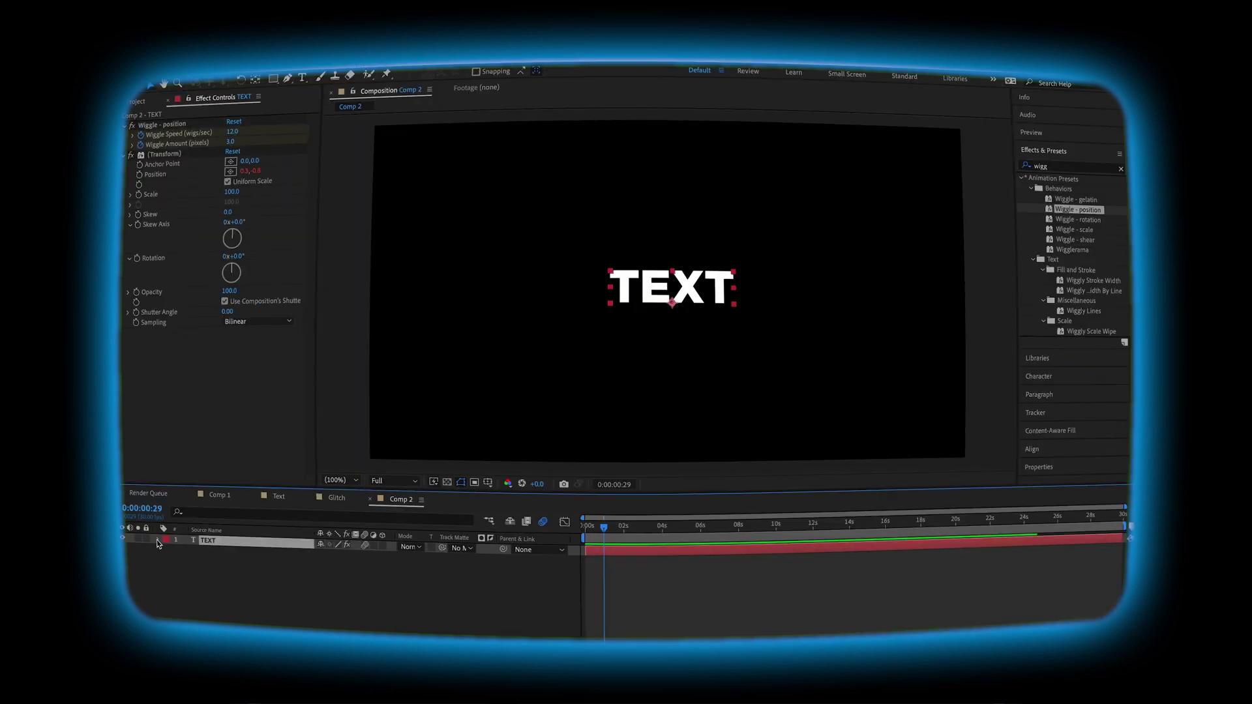
pyautogui.click(159, 541)
pyautogui.click(168, 561)
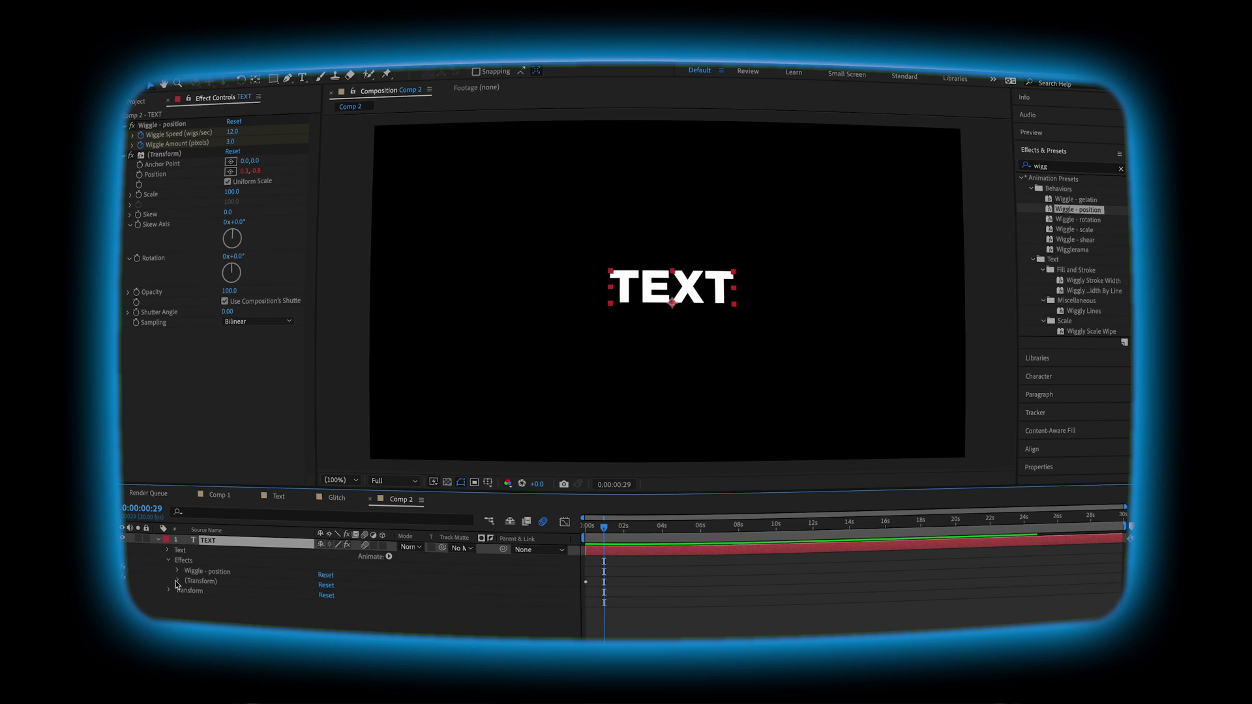
pyautogui.click(177, 581)
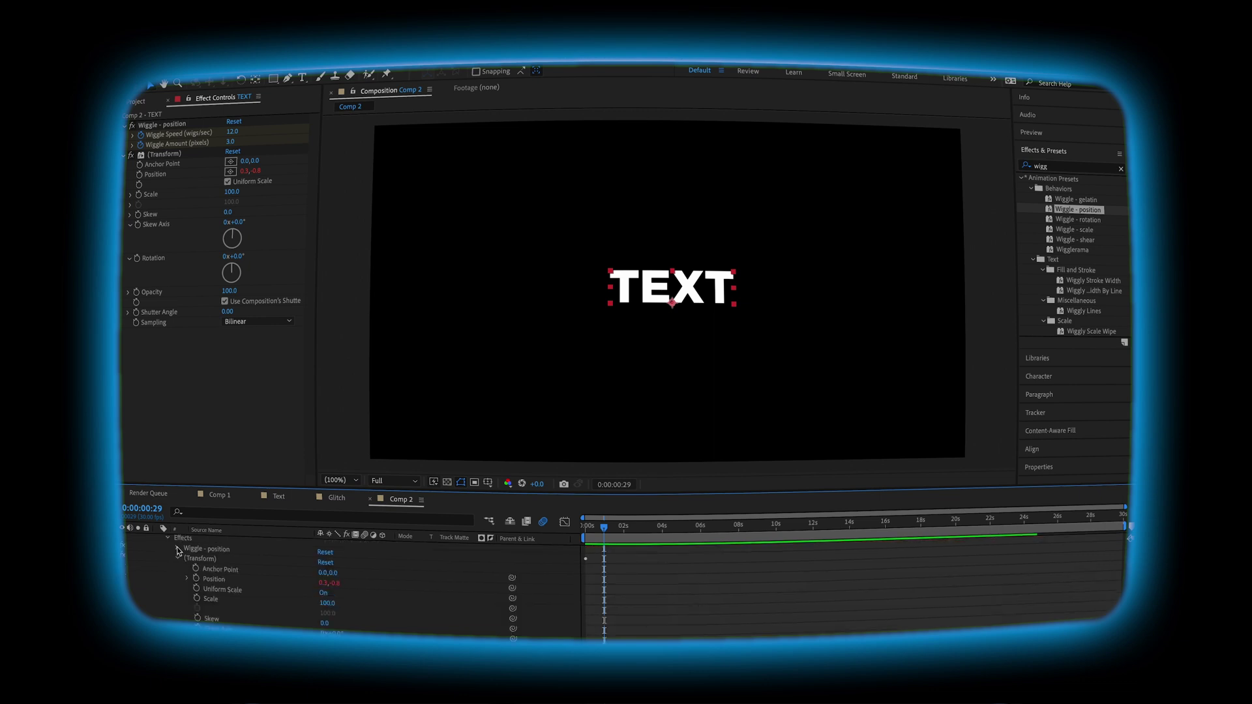
pyautogui.click(184, 88)
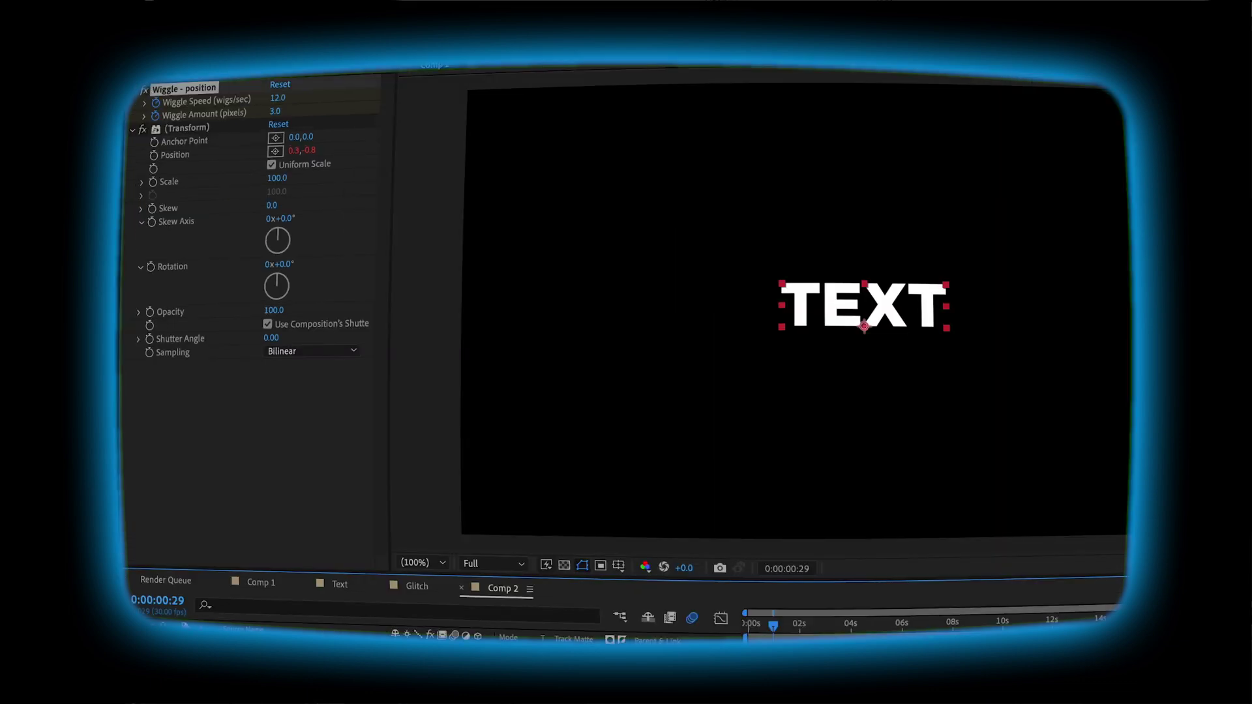
pyautogui.press('Home')
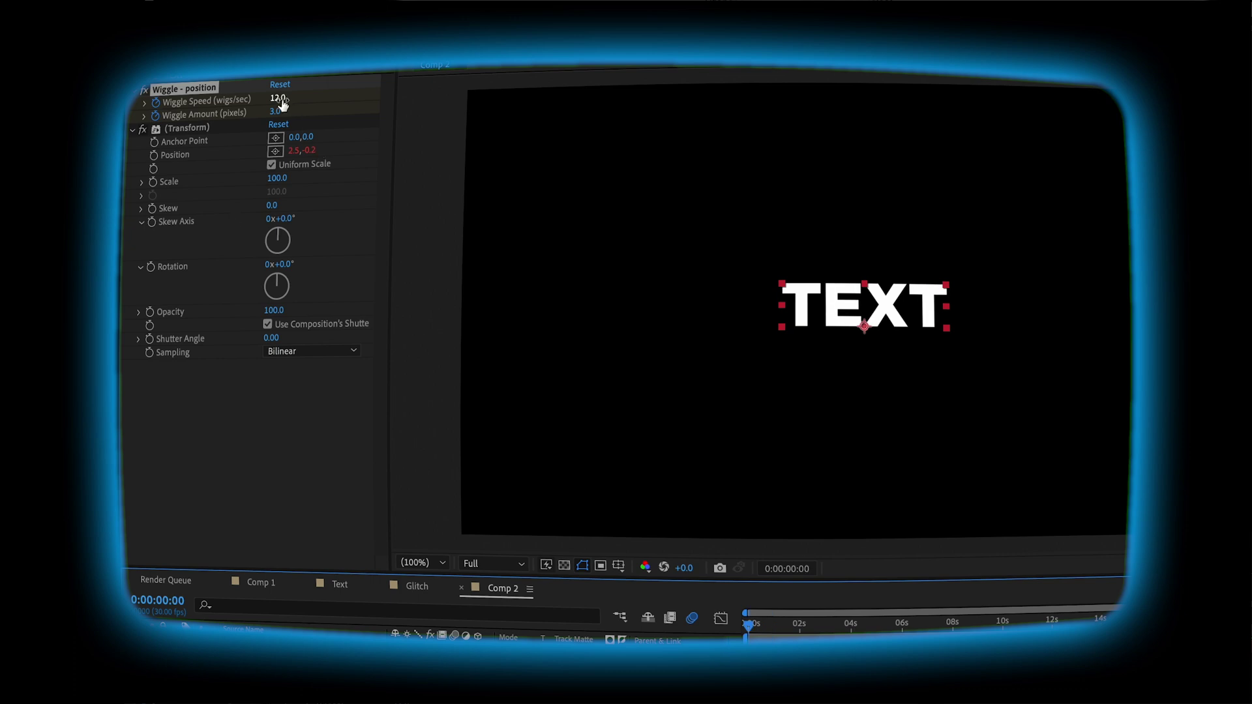
pyautogui.moveTo(282, 104); pyautogui.dragTo(455, 102)
pyautogui.press('space')
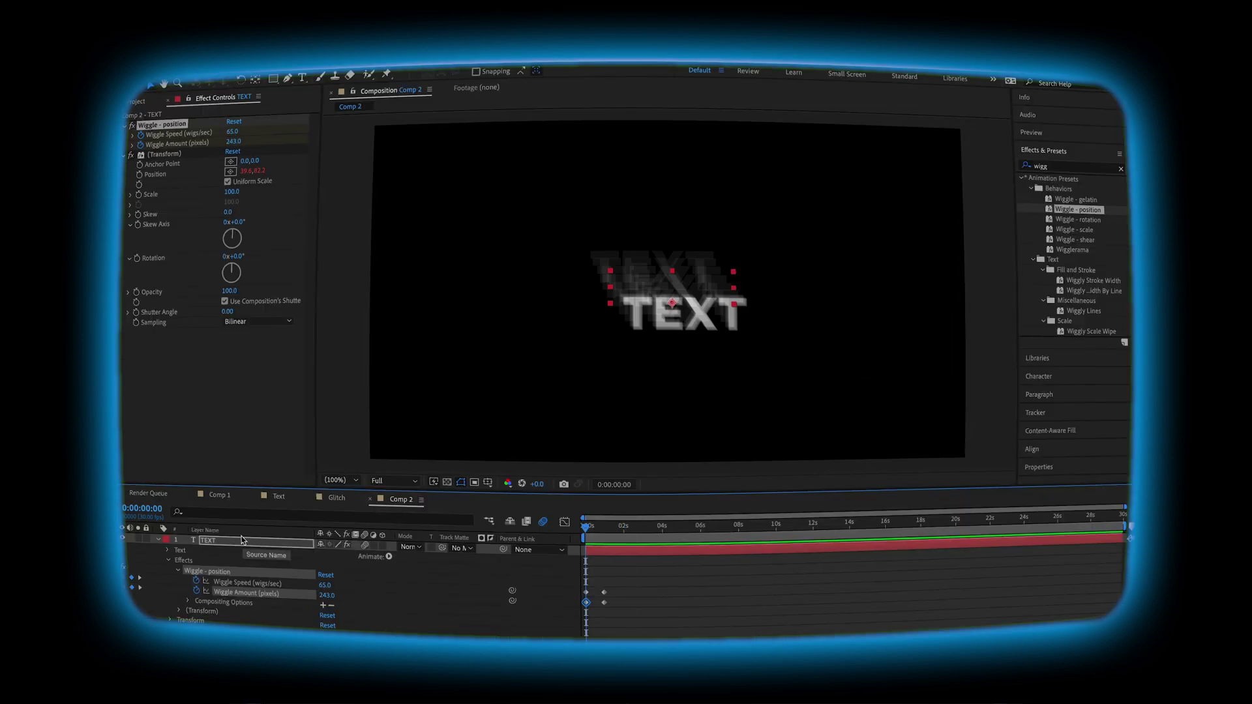
# Pre-compose the TEXT layer as TEXT 2, moving all attributes into the new composition
pyautogui.click(223, 546)
pyautogui.rightClick(238, 546)
pyautogui.click(287, 625)
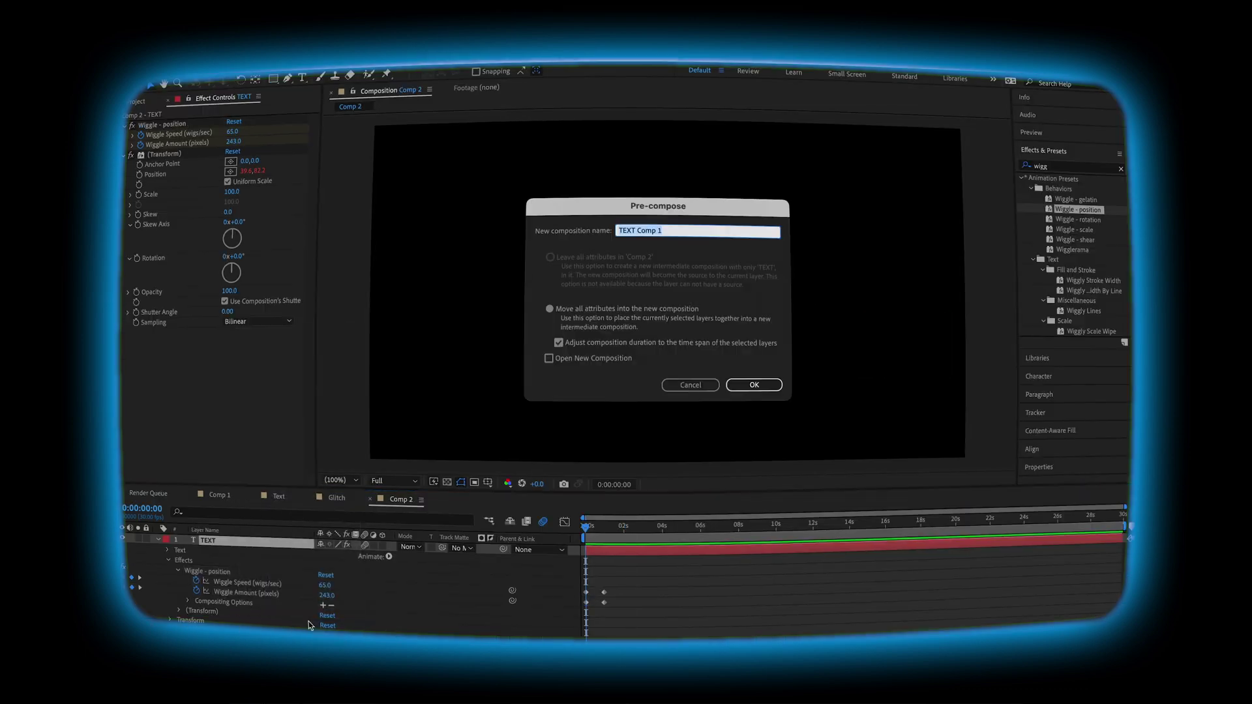
pyautogui.click(675, 229)
pyautogui.click(756, 385)
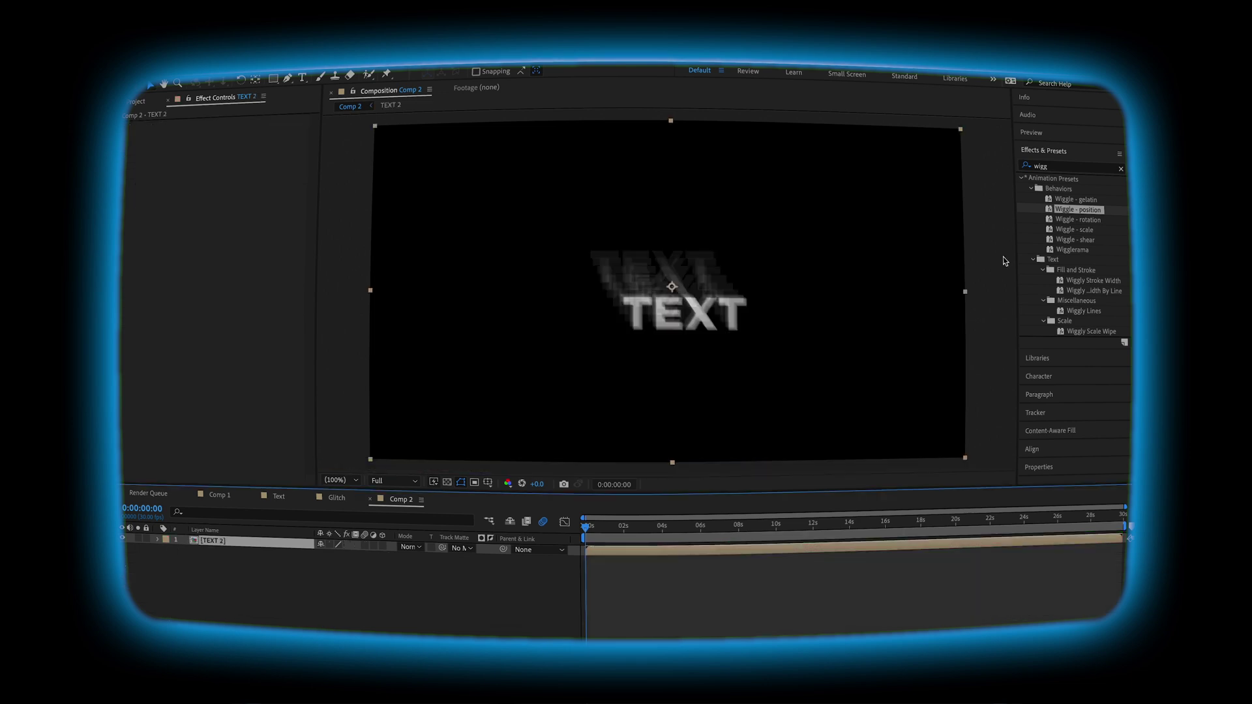
# Apply the Echo effect to the TEXT 2 layer and set its Number Of Echoes to 6
pyautogui.click(1082, 171)
pyautogui.write('ech')
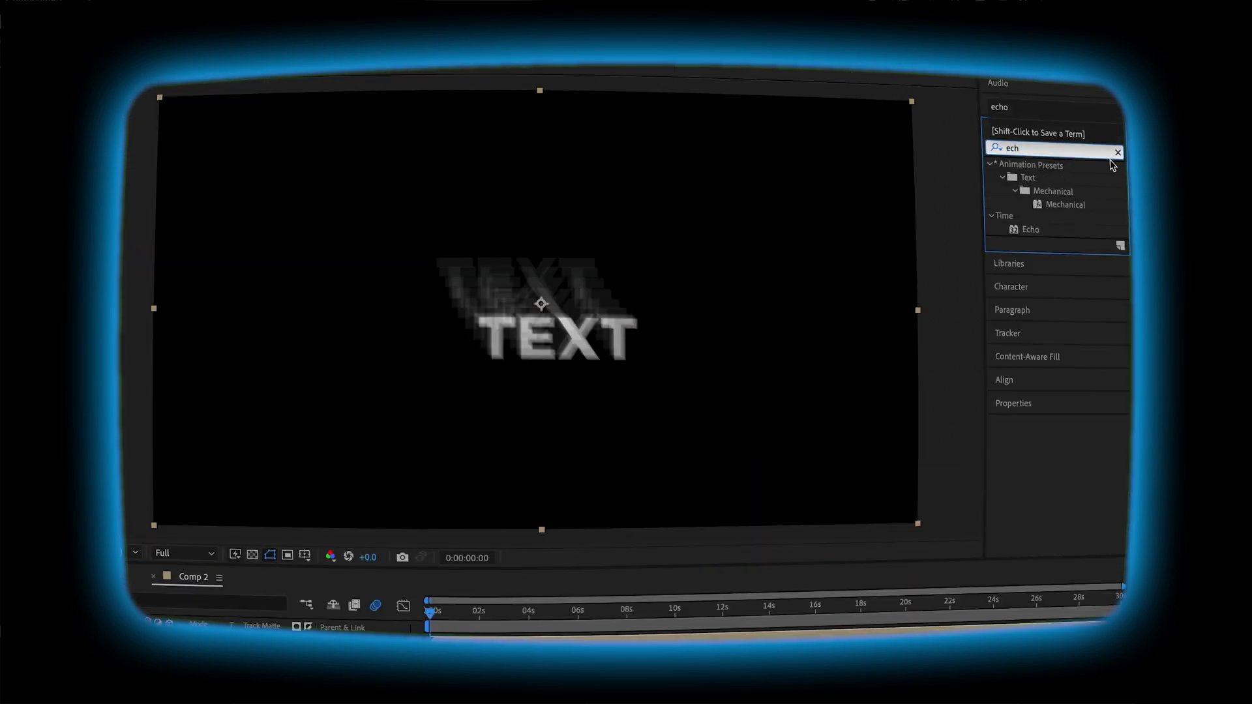
pyautogui.doubleClick(1048, 230)
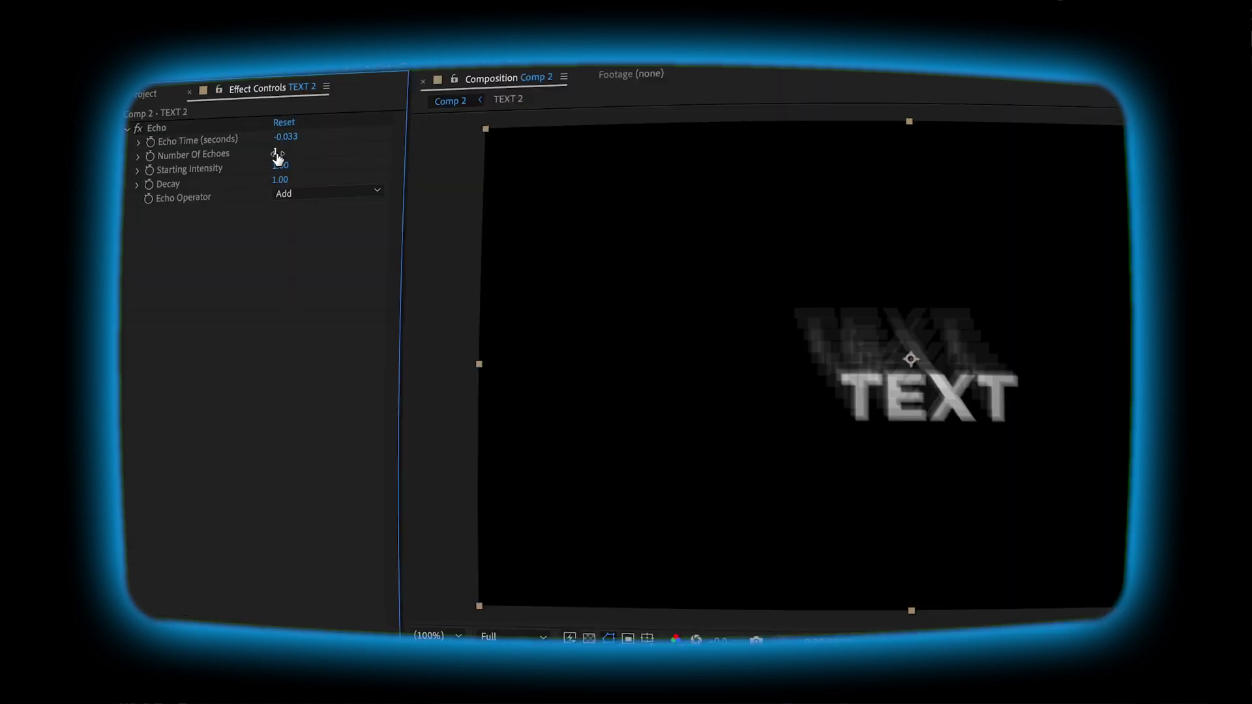
pyautogui.click(282, 152)
pyautogui.press('Return')
pyautogui.click(278, 158)
pyautogui.write('6')
pyautogui.press('Return')
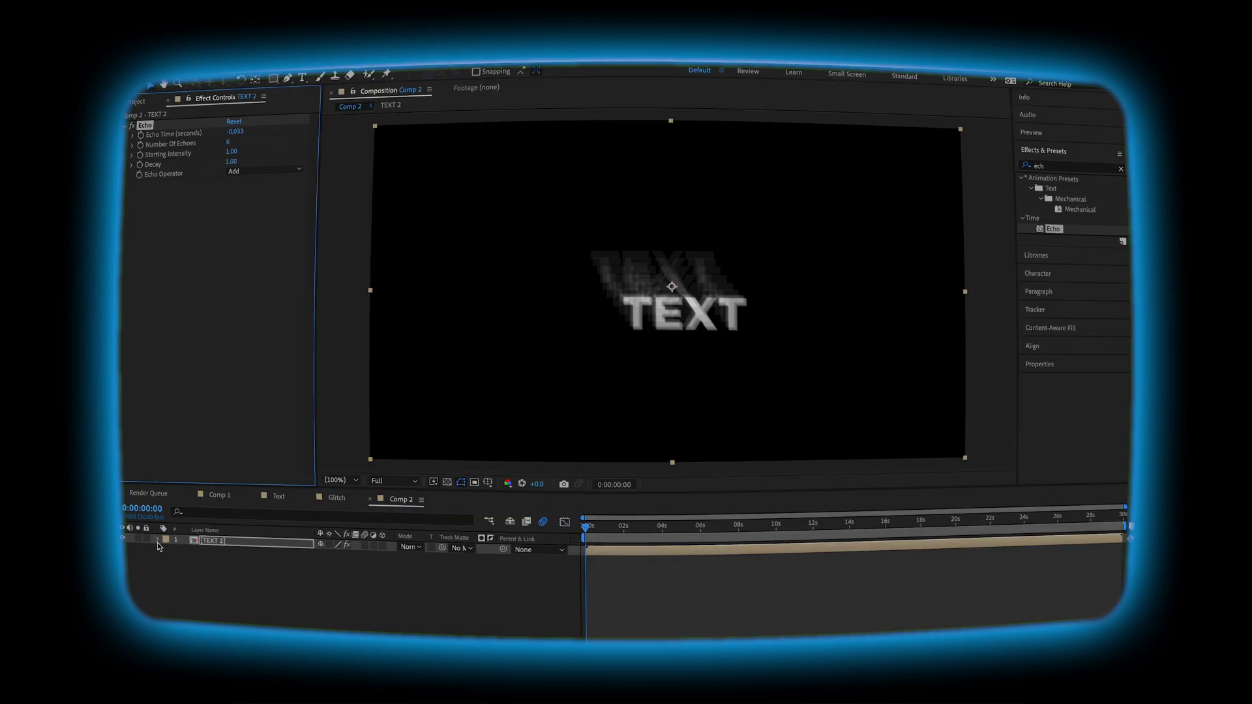
# Expand the TEXT 2 layer's effect properties, choose a different Echo Operator for the Echo effect, and preview the result
pyautogui.click(158, 540)
pyautogui.click(168, 561)
pyautogui.click(167, 550)
pyautogui.click(167, 551)
pyautogui.click(168, 561)
pyautogui.moveTo(235, 168); pyautogui.dragTo(224, 169)
pyautogui.click(264, 170)
pyautogui.click(261, 223)
pyautogui.click(605, 546)
pyautogui.press('space')
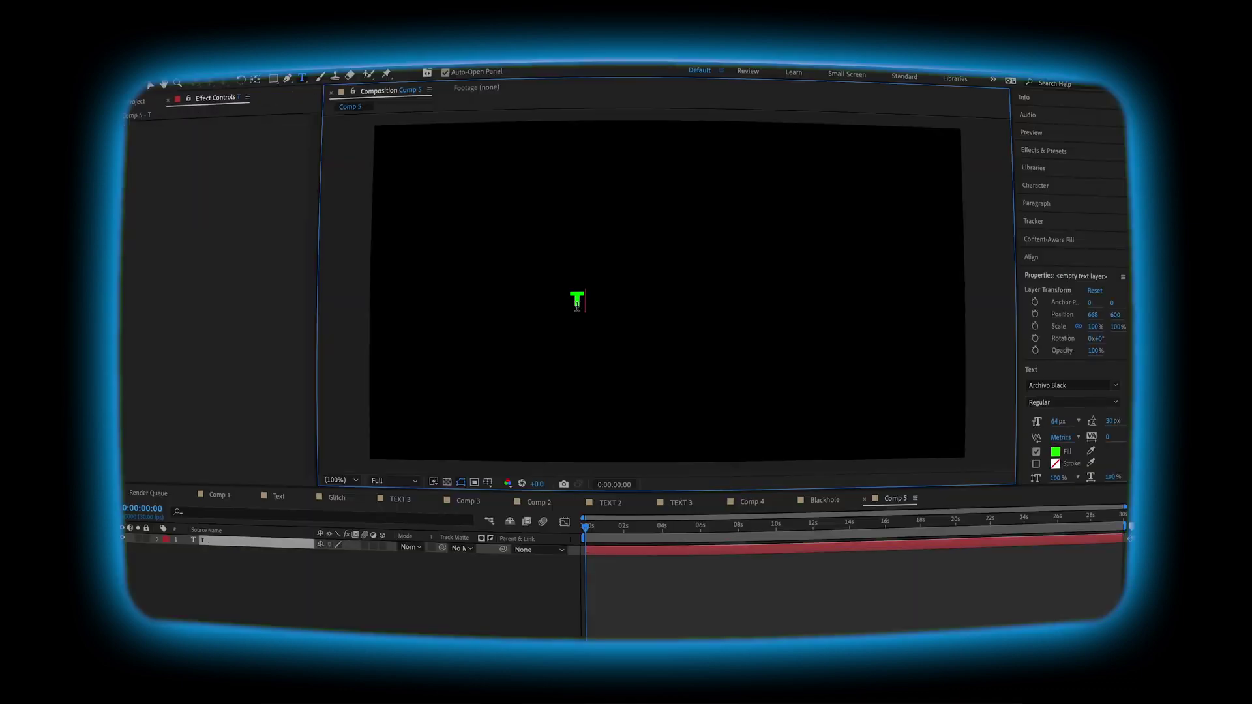
# Complete the text layer in Comp 5 as TEXT and center it horizontally and vertically in the composition
pyautogui.write('EXT')
pyautogui.moveTo(608, 299); pyautogui.dragTo(500, 305)
pyautogui.click(1041, 260)
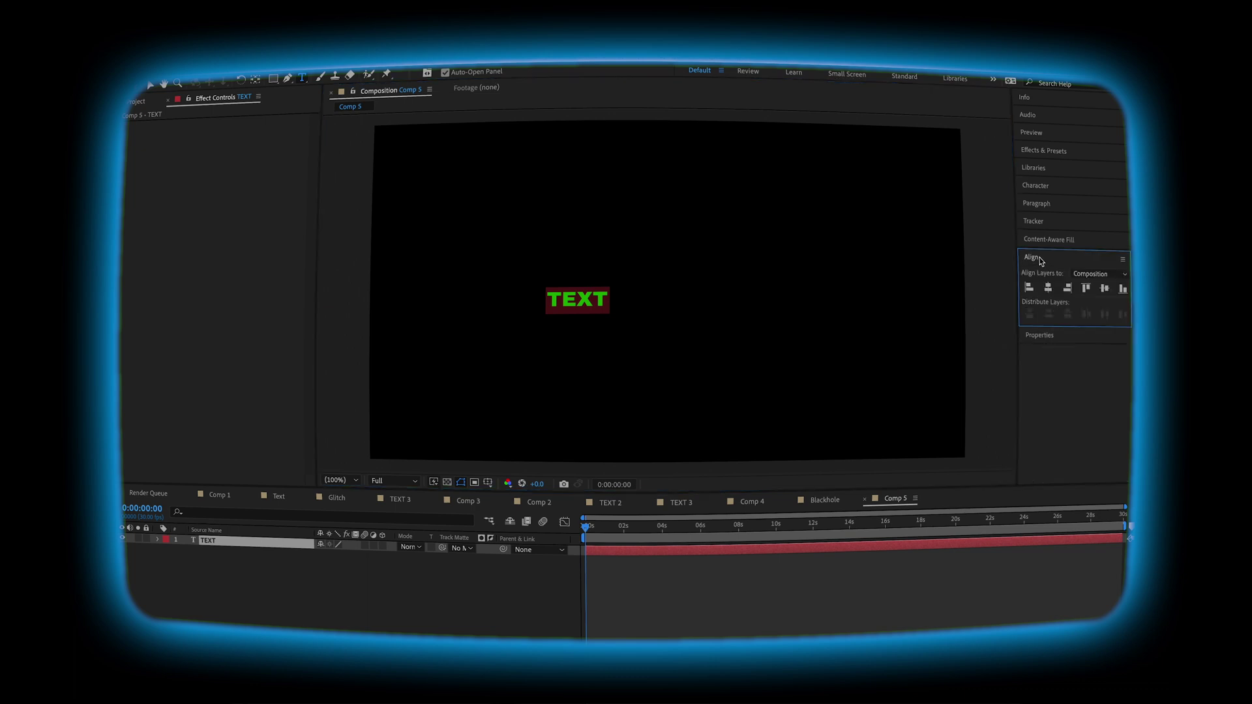
pyautogui.click(1050, 290)
pyautogui.click(1102, 291)
# Change the TEXT layer's fill colour to white and its font size to 100 px
pyautogui.press('capslock')
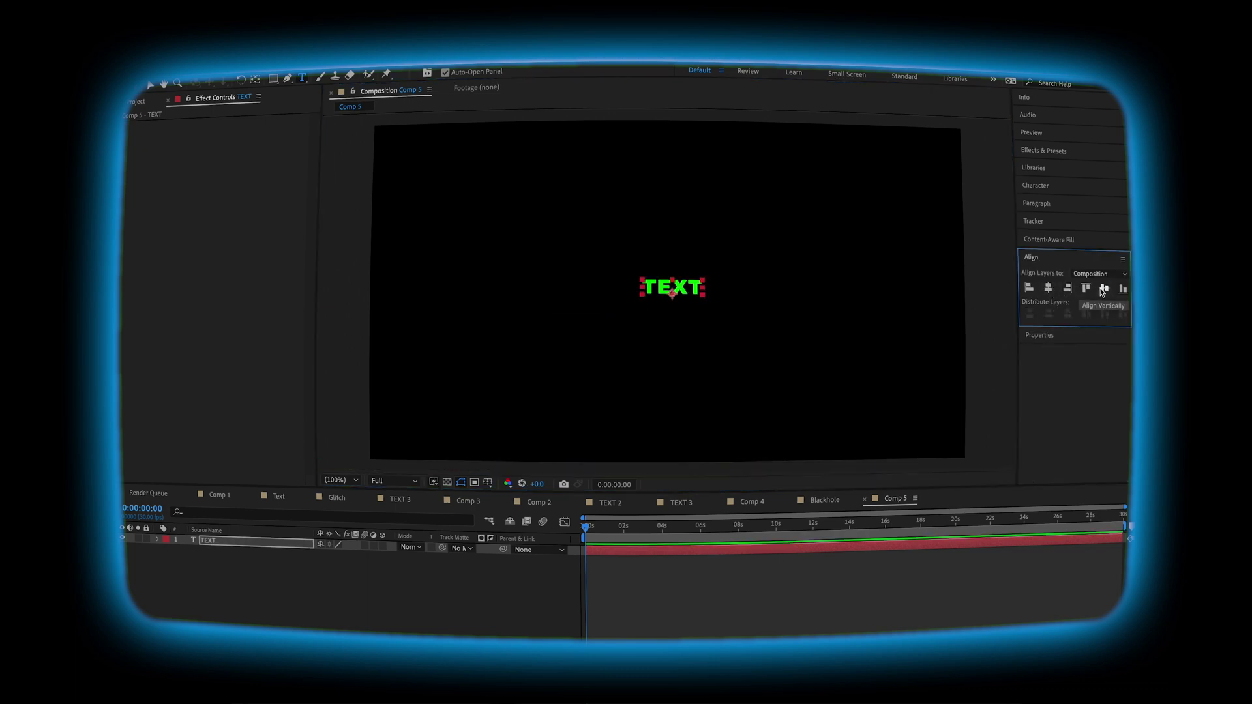
pyautogui.click(1056, 186)
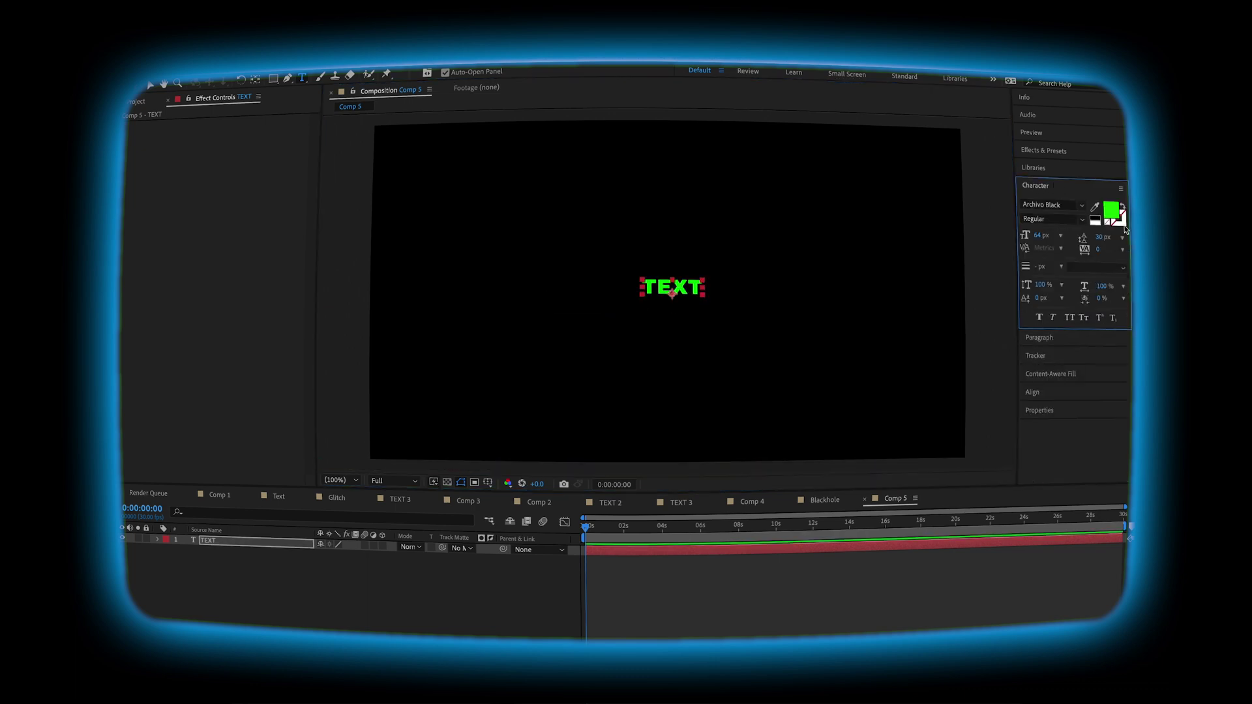
pyautogui.click(1110, 211)
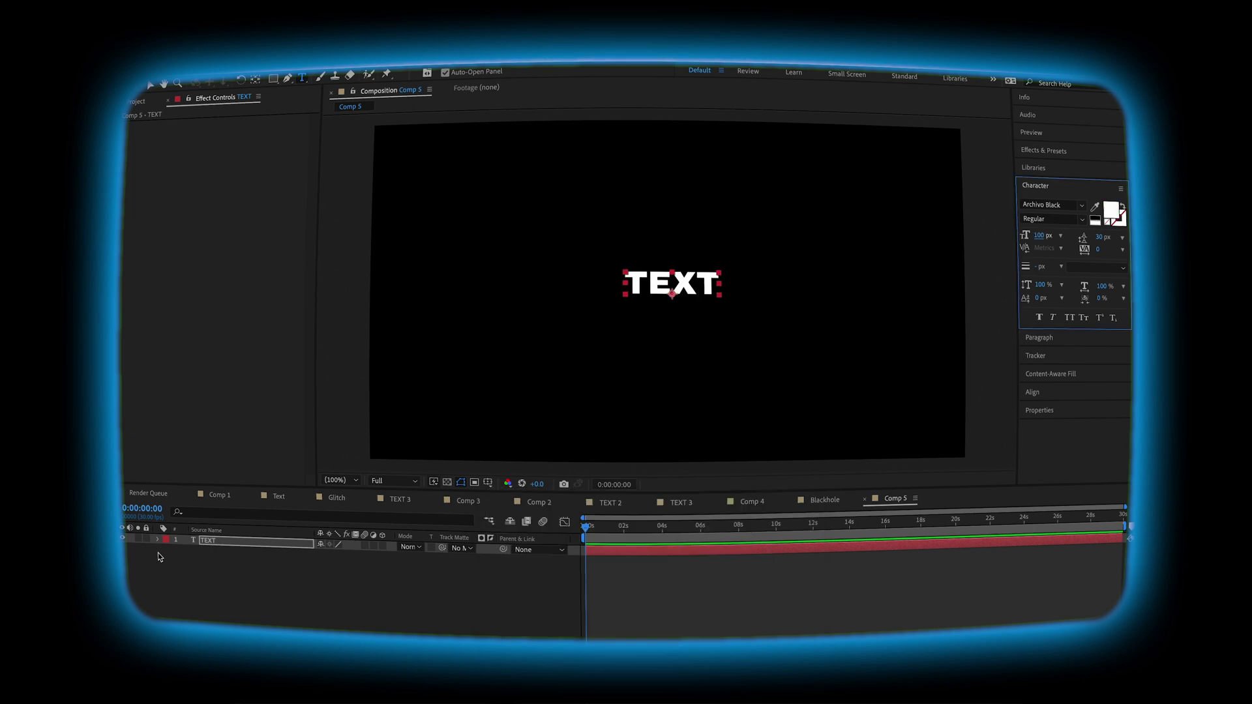
# Animate the TEXT layer's Scale from 100, 282% at the composition start to 100, 100% with two keyframes, and preview it
pyautogui.press('s')
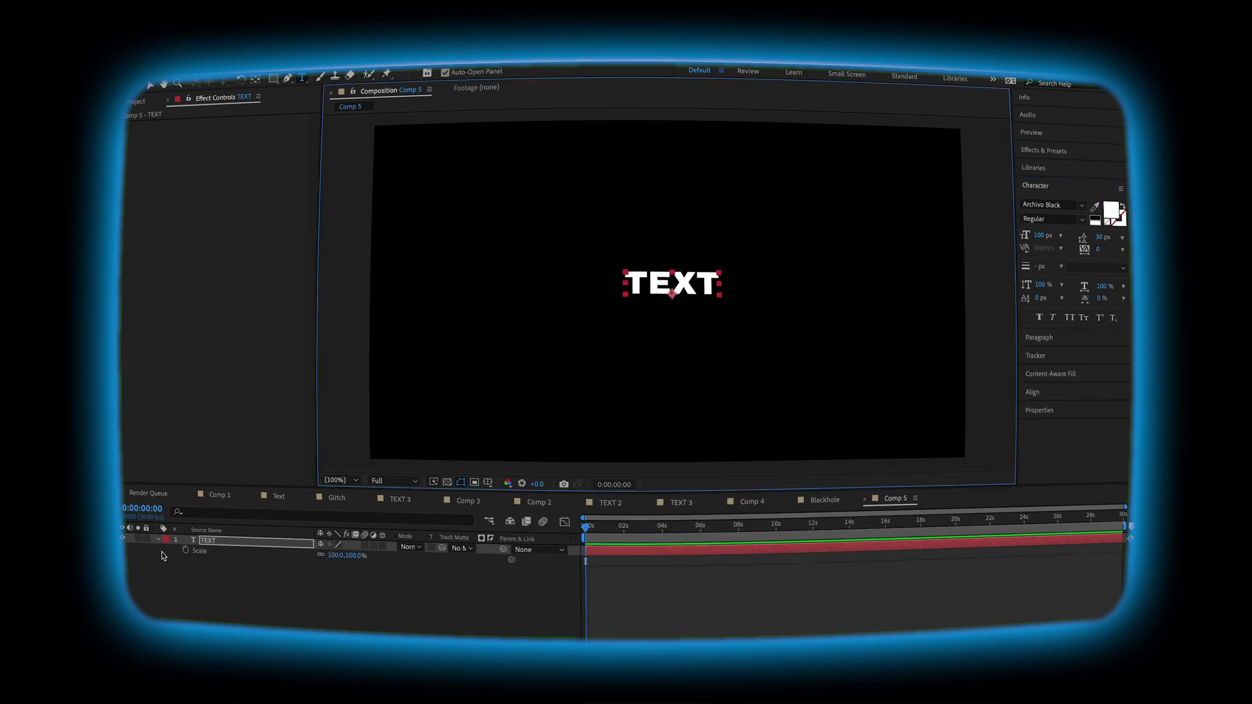
pyautogui.click(186, 552)
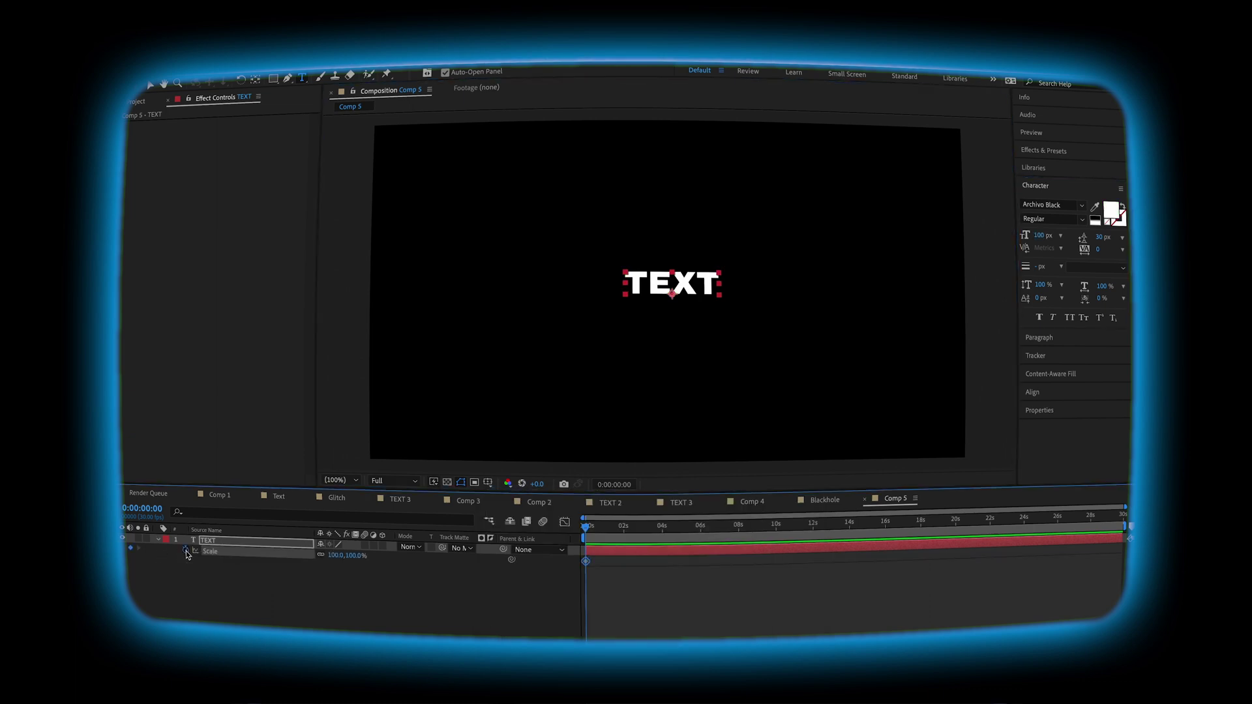
pyautogui.press('space')
pyautogui.press('space')
pyautogui.moveTo(601, 526); pyautogui.dragTo(585, 526)
pyautogui.moveTo(352, 555); pyautogui.dragTo(468, 564)
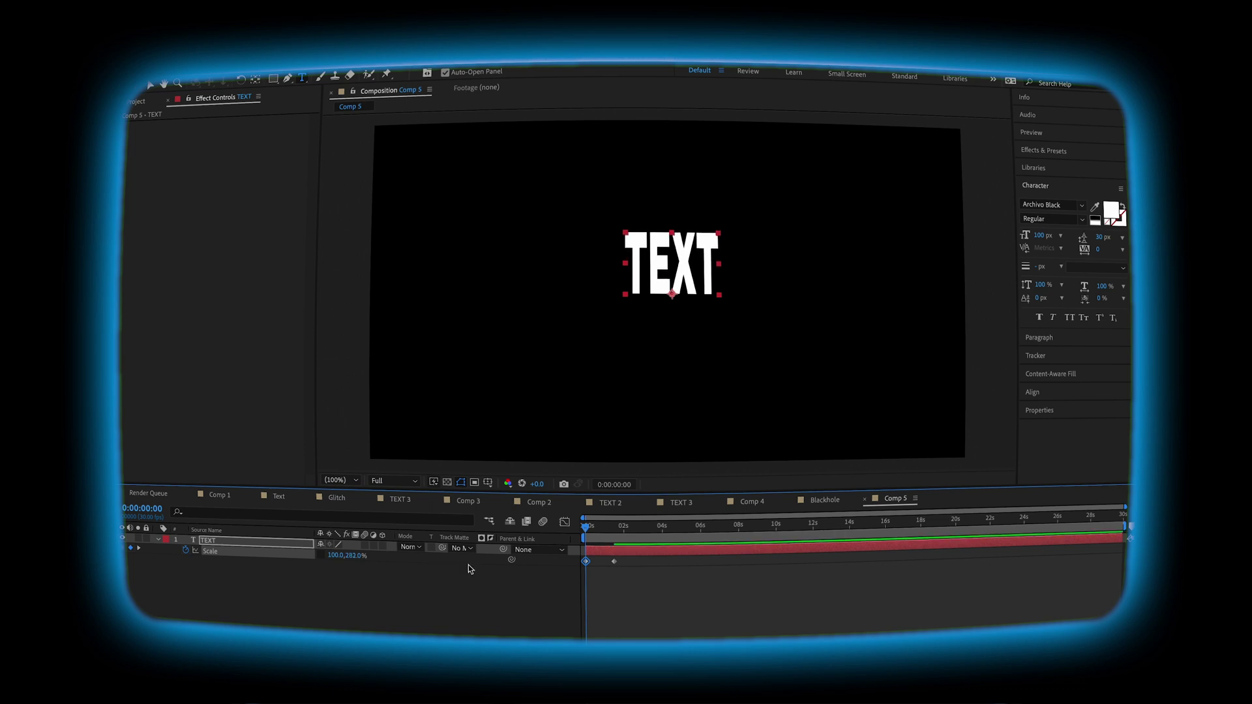
pyautogui.press('space')
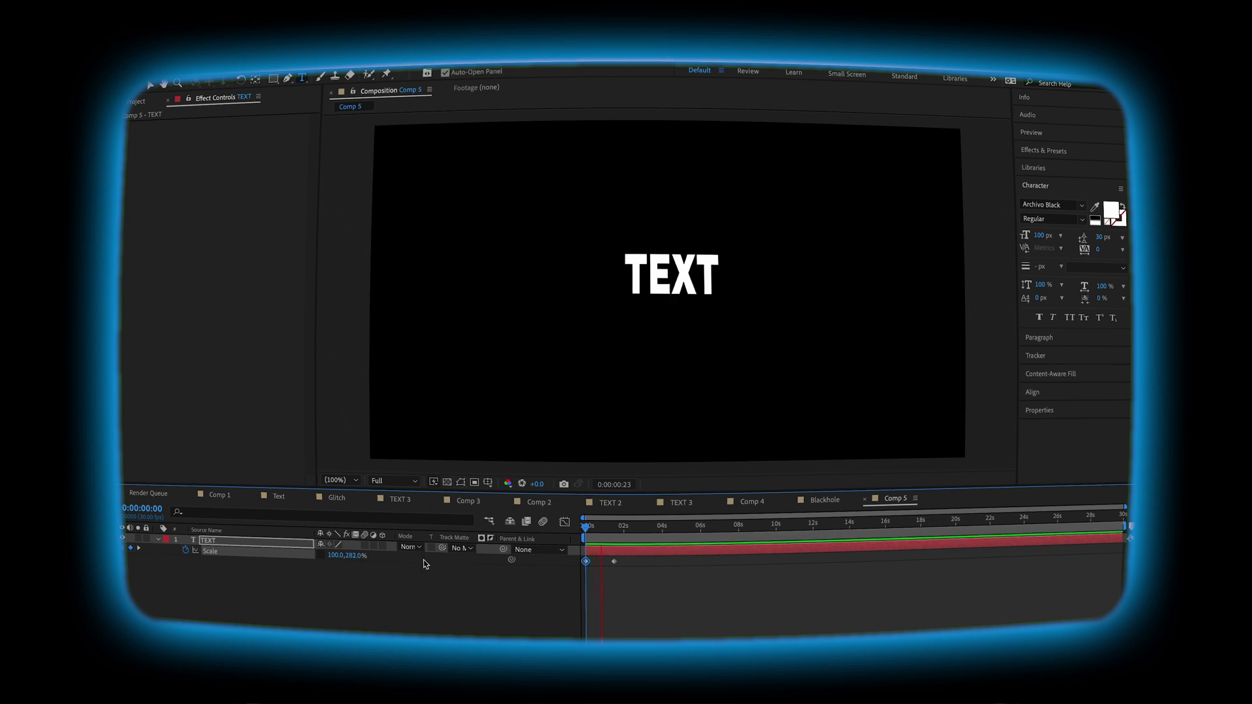
pyautogui.press('space')
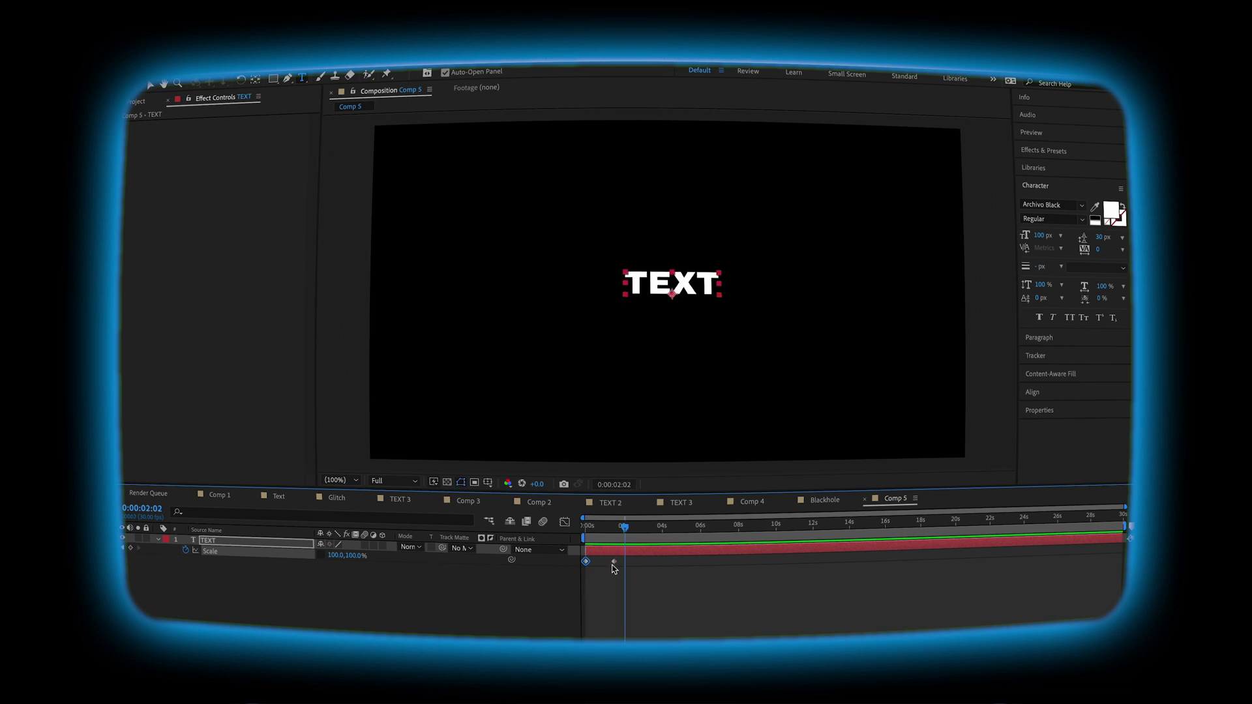
# Move the second Scale keyframe earlier to 0:00:01:00 and preview the faster animation
pyautogui.moveTo(615, 562); pyautogui.dragTo(605, 561)
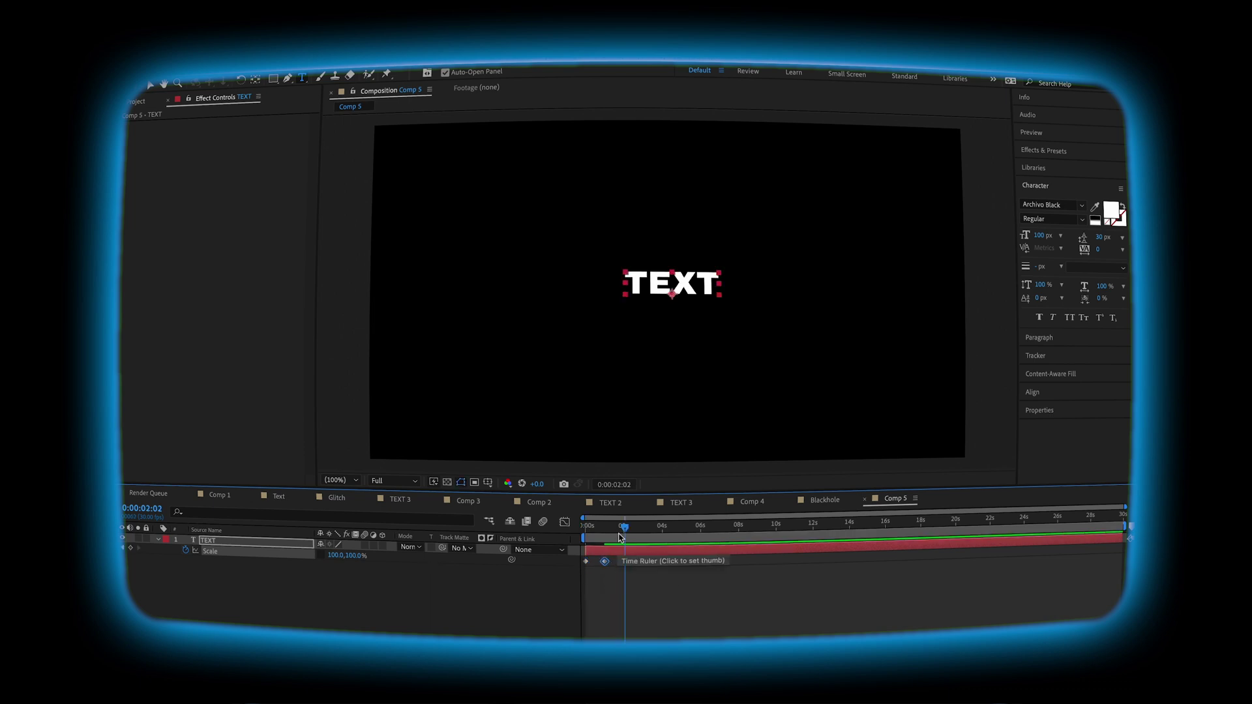
pyautogui.press('Home')
pyautogui.press('space')
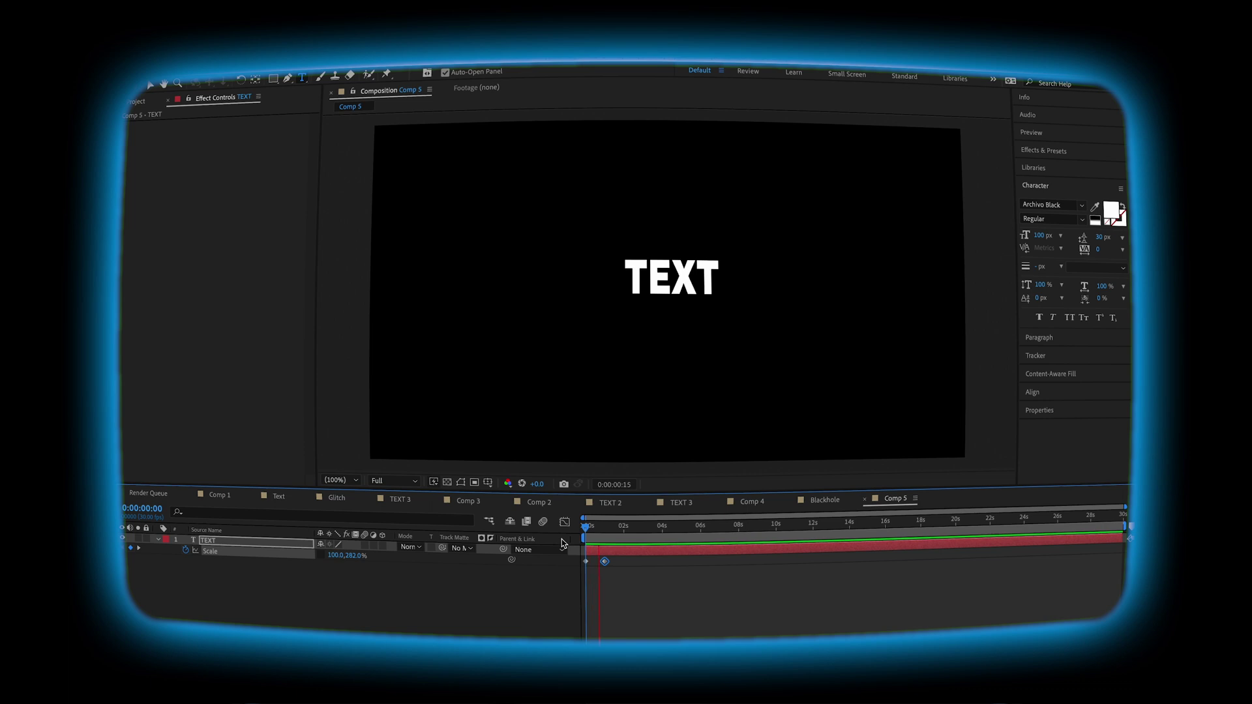
pyautogui.press('space')
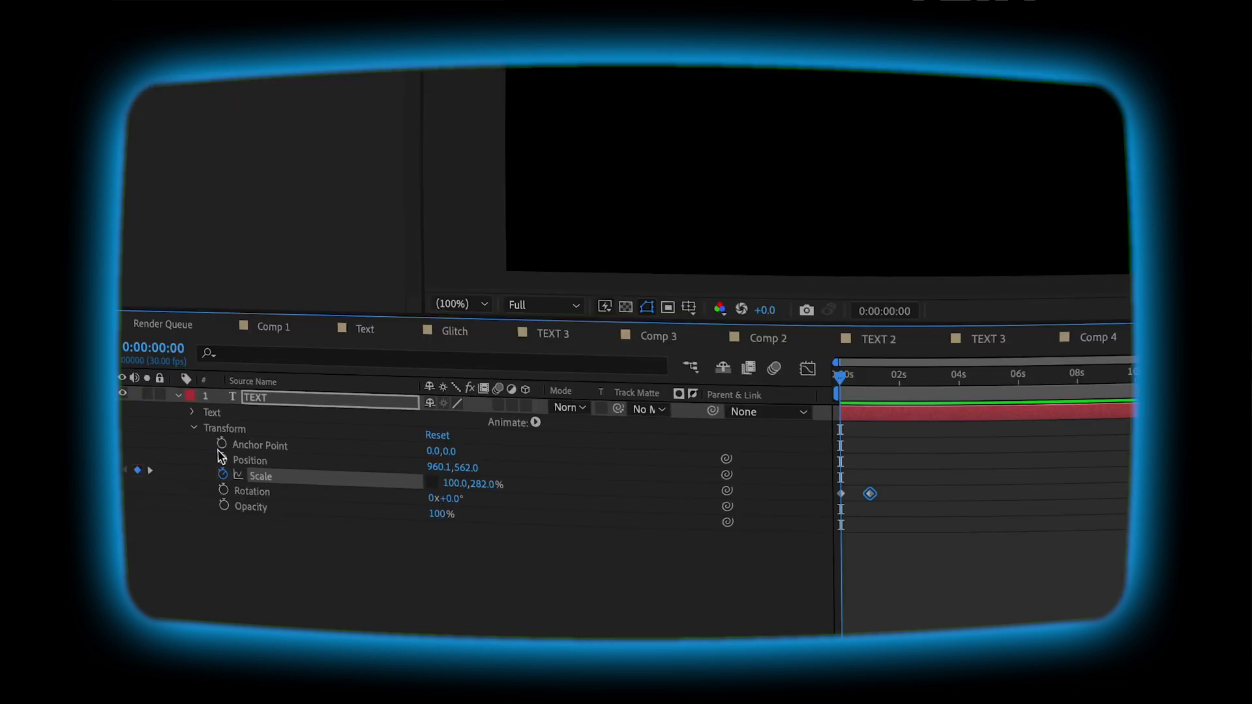
# Add Position keyframes to the TEXT layer at 0:00:00:00 and 0:00:01:00, matching the Scale keyframes
pyautogui.click(222, 460)
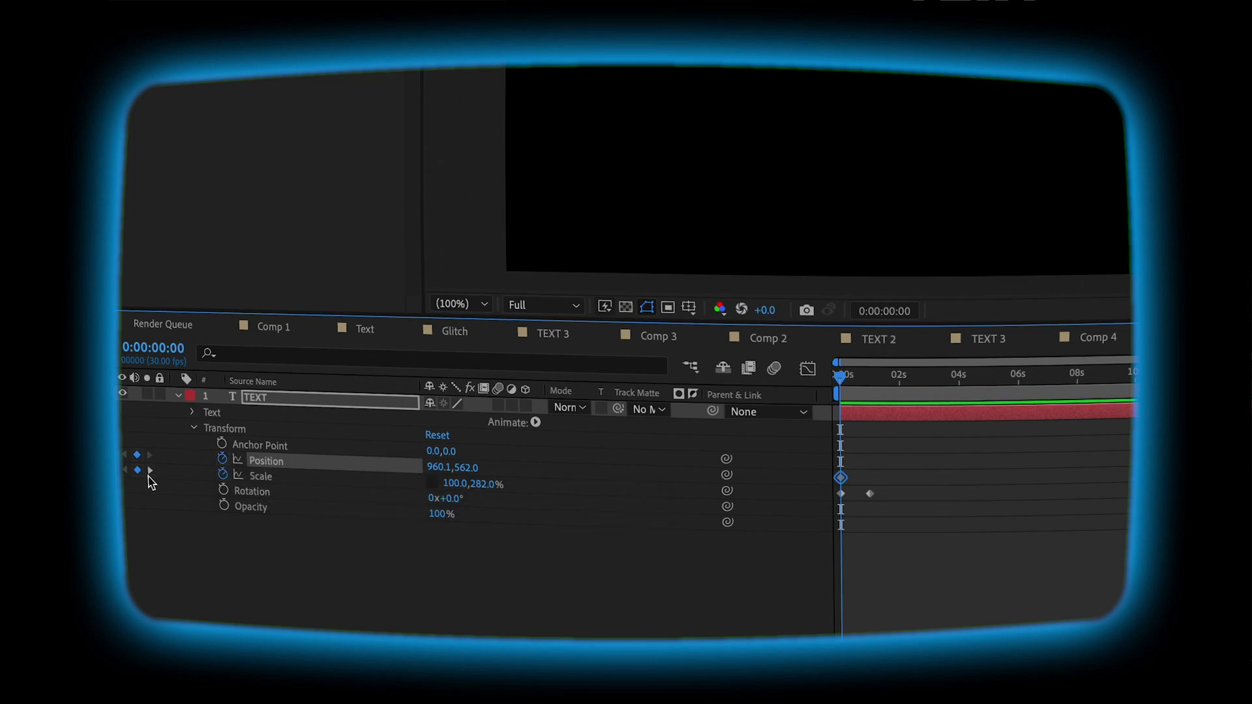
pyautogui.click(150, 470)
pyautogui.click(137, 455)
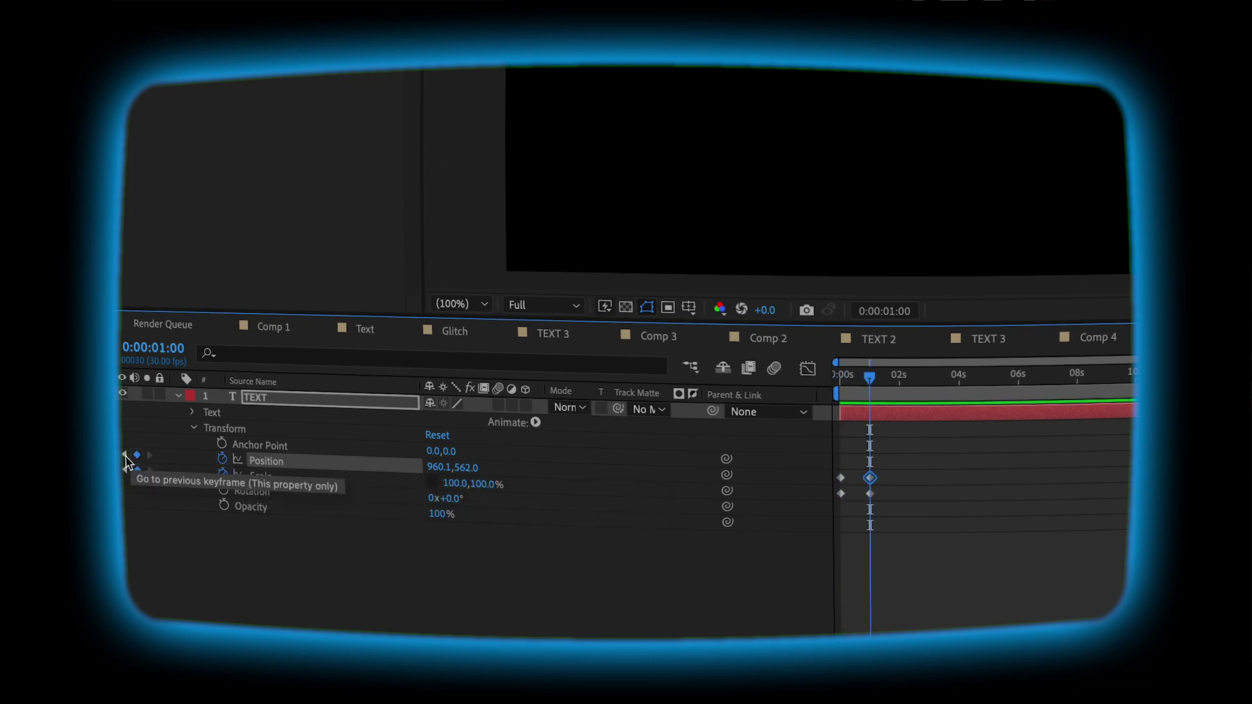
# Set the vertical Position to 880 at the first Position keyframe and preview the combined animation
pyautogui.click(125, 456)
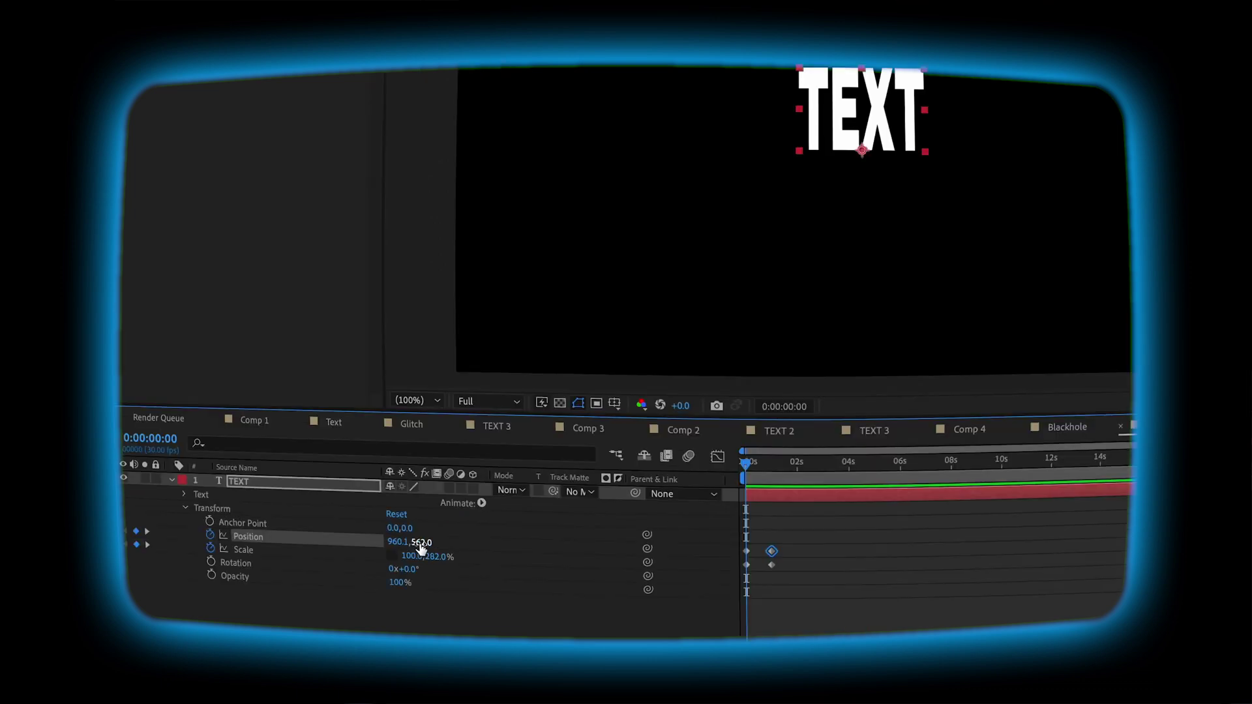
pyautogui.moveTo(419, 543); pyautogui.dragTo(632, 580)
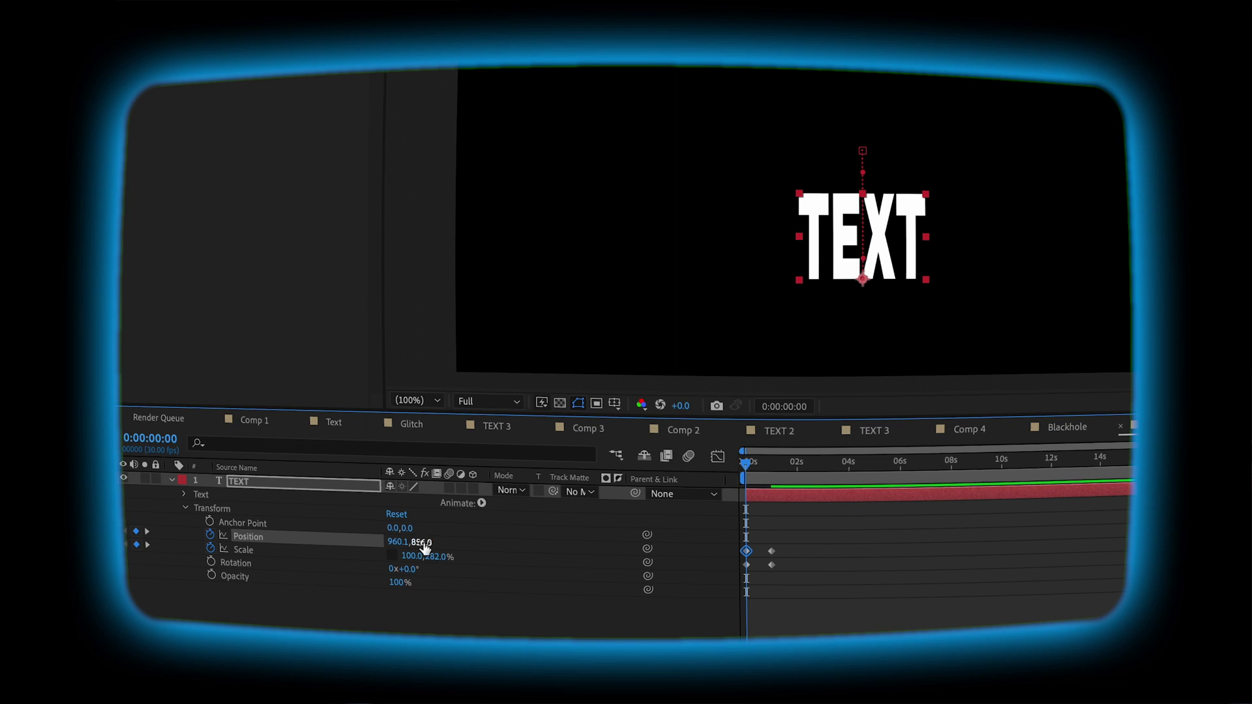
pyautogui.moveTo(420, 542); pyautogui.dragTo(442, 552)
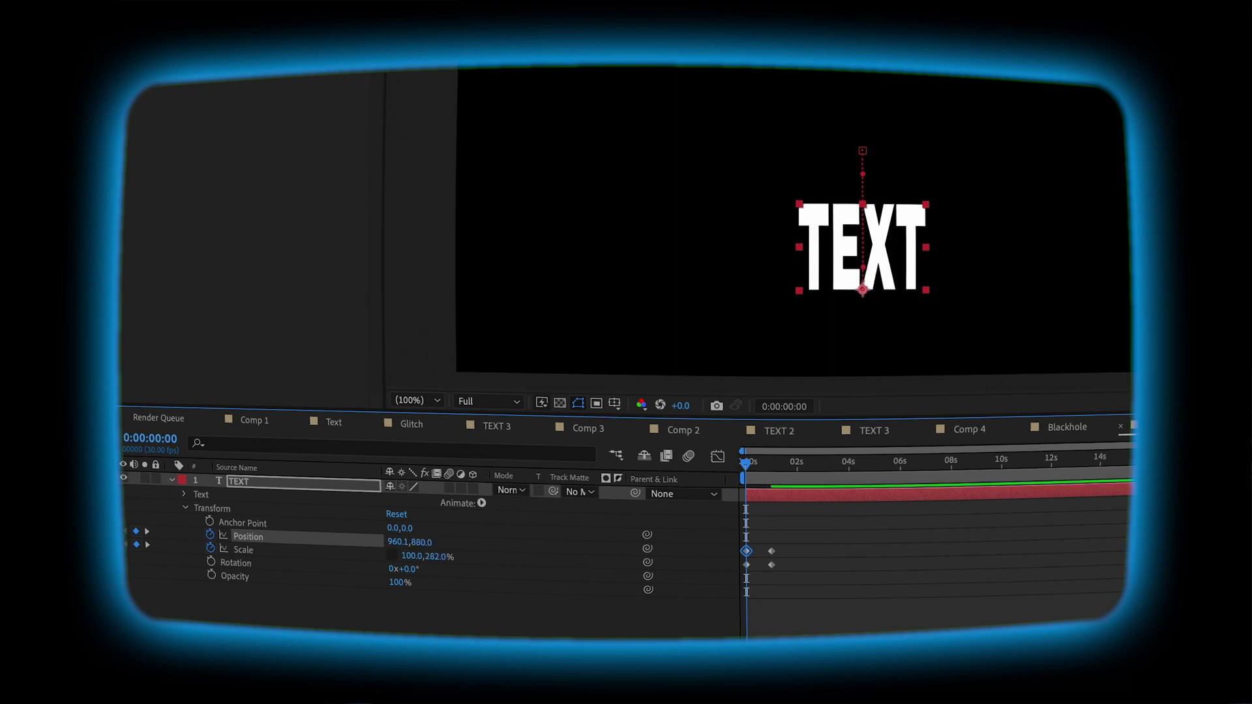
pyautogui.press('space')
pyautogui.press('space')
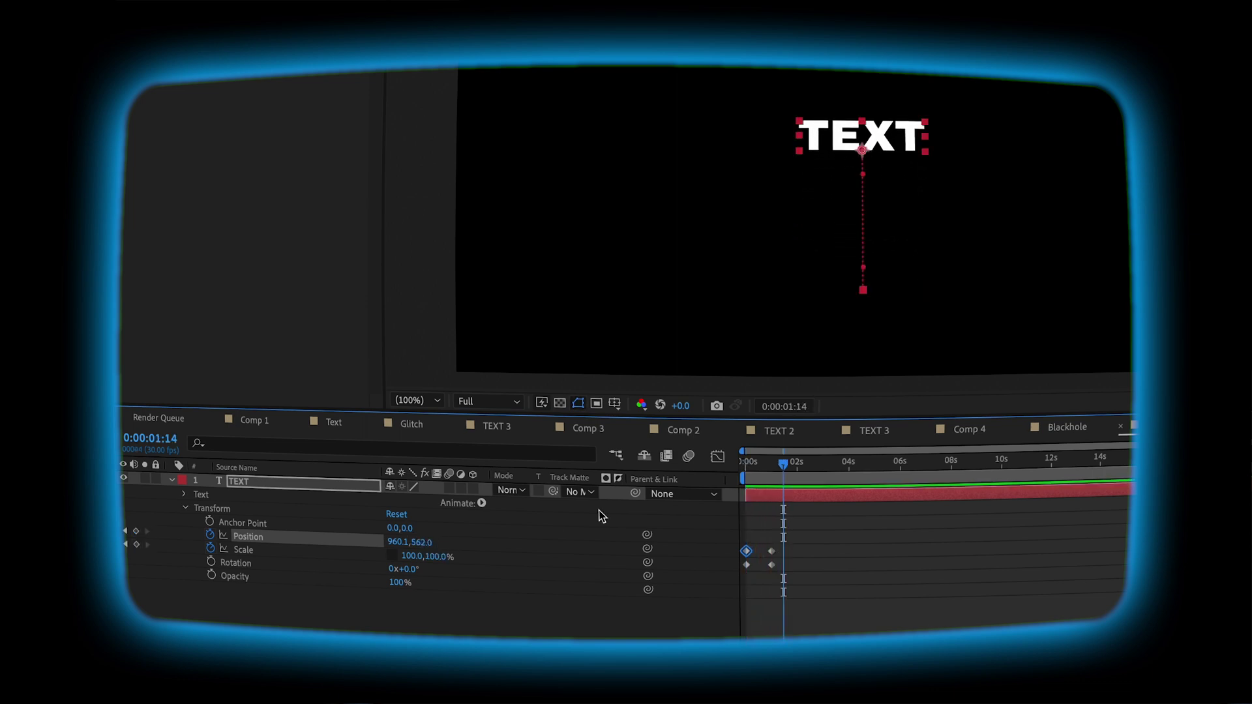
# Set the TEXT layer's vertical Scale to 351% at the first keyframe, keeping the width at 100%, and preview the animation
pyautogui.moveTo(782, 459); pyautogui.dragTo(705, 465)
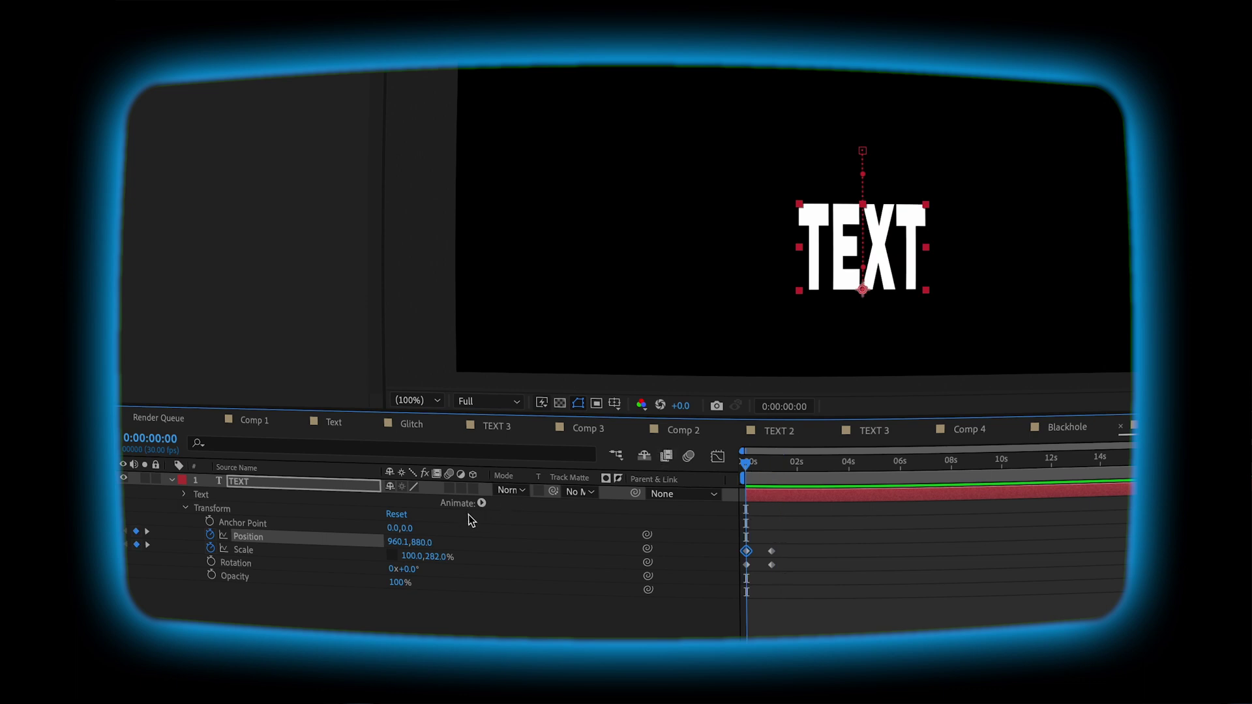
pyautogui.moveTo(433, 556); pyautogui.dragTo(488, 553)
pyautogui.press('space')
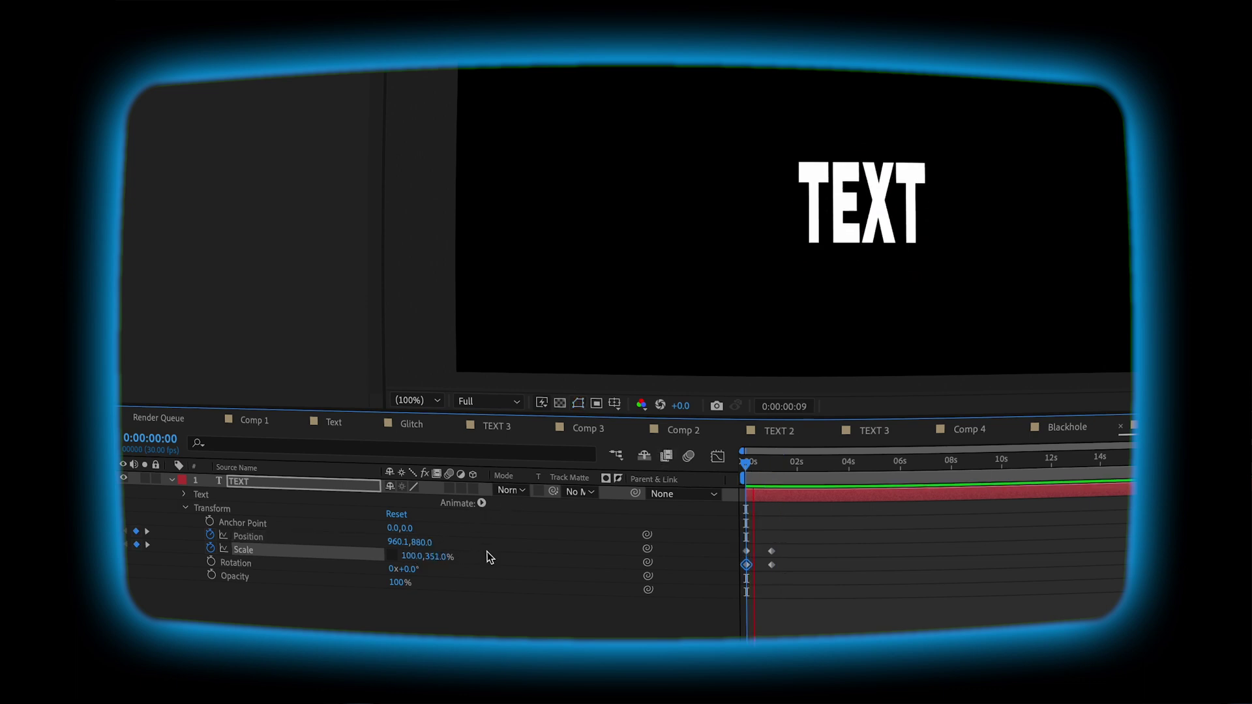
pyautogui.press('space')
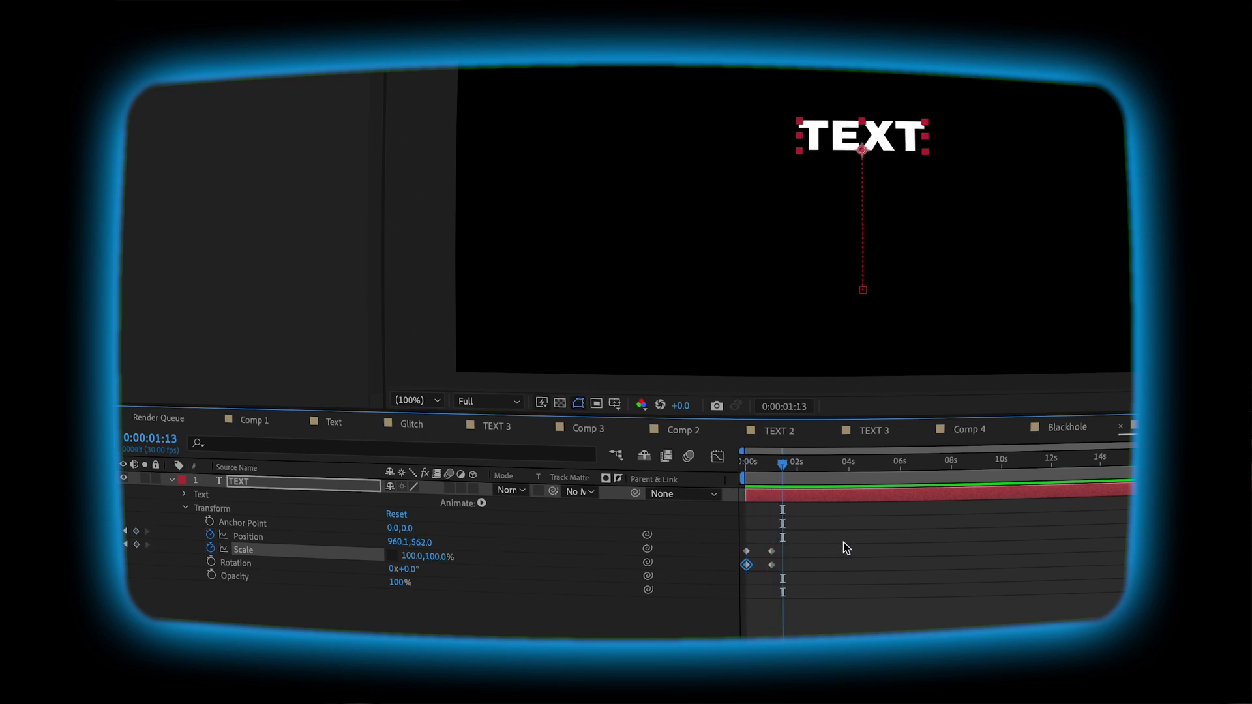
# Apply Easy Ease to all Position and Scale keyframes of the TEXT layer and preview the motion
pyautogui.moveTo(843, 542); pyautogui.dragTo(707, 568)
pyautogui.rightClick(771, 566)
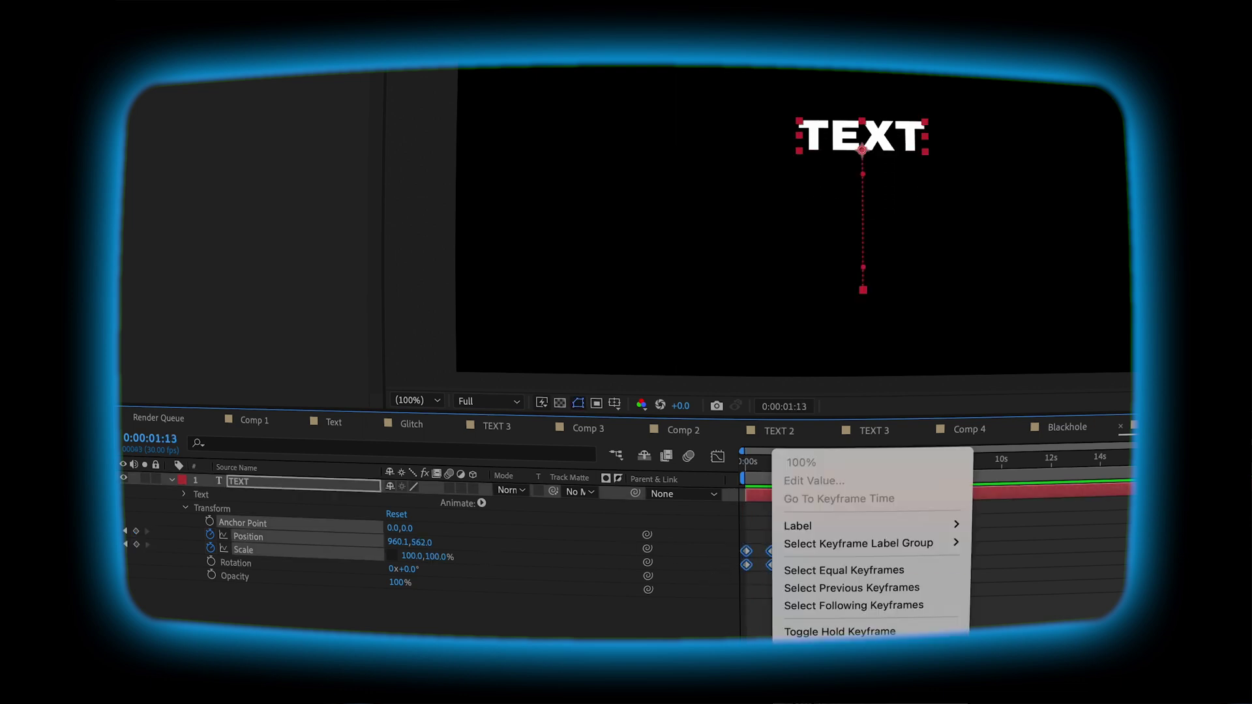
pyautogui.click(1039, 594)
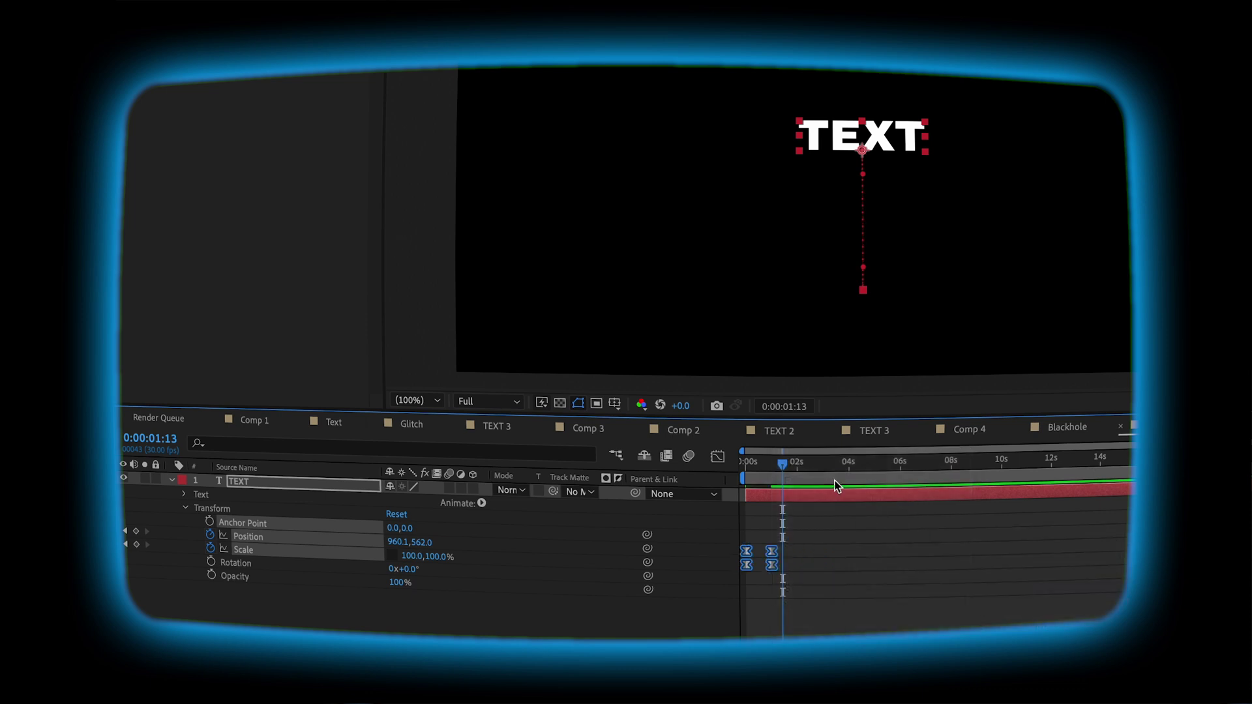
pyautogui.moveTo(784, 468); pyautogui.dragTo(675, 512)
pyautogui.press('space')
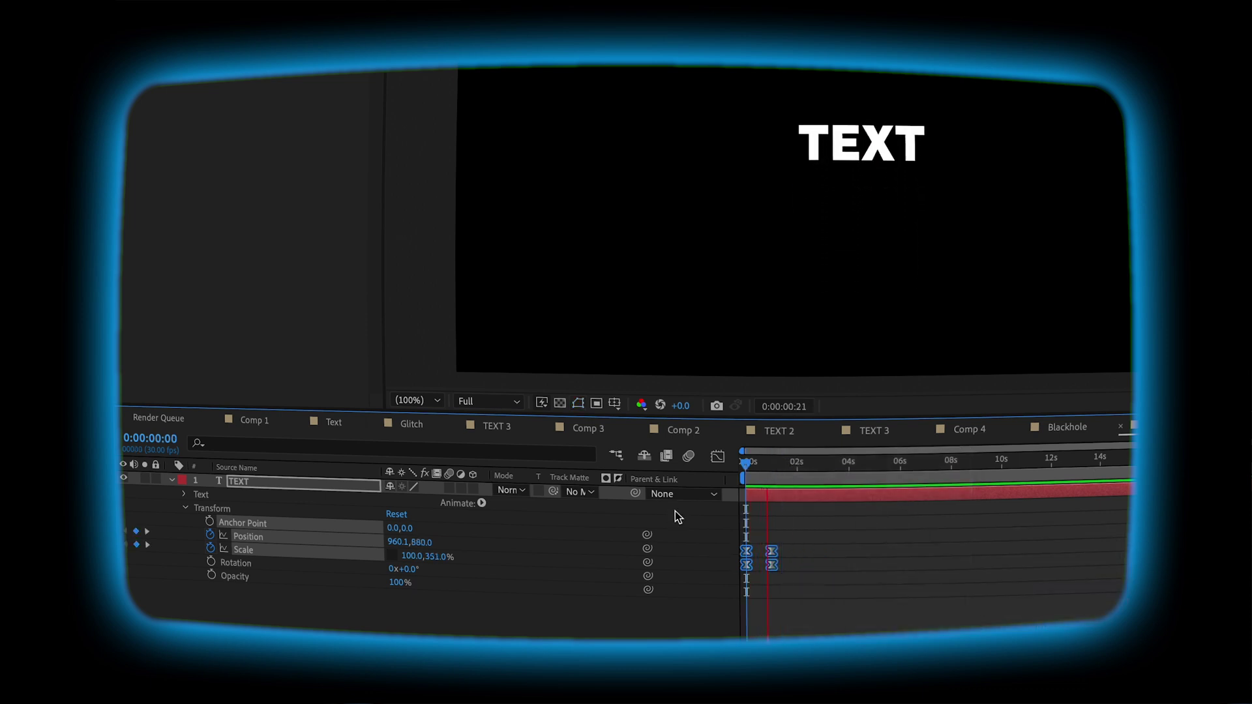
pyautogui.press('space')
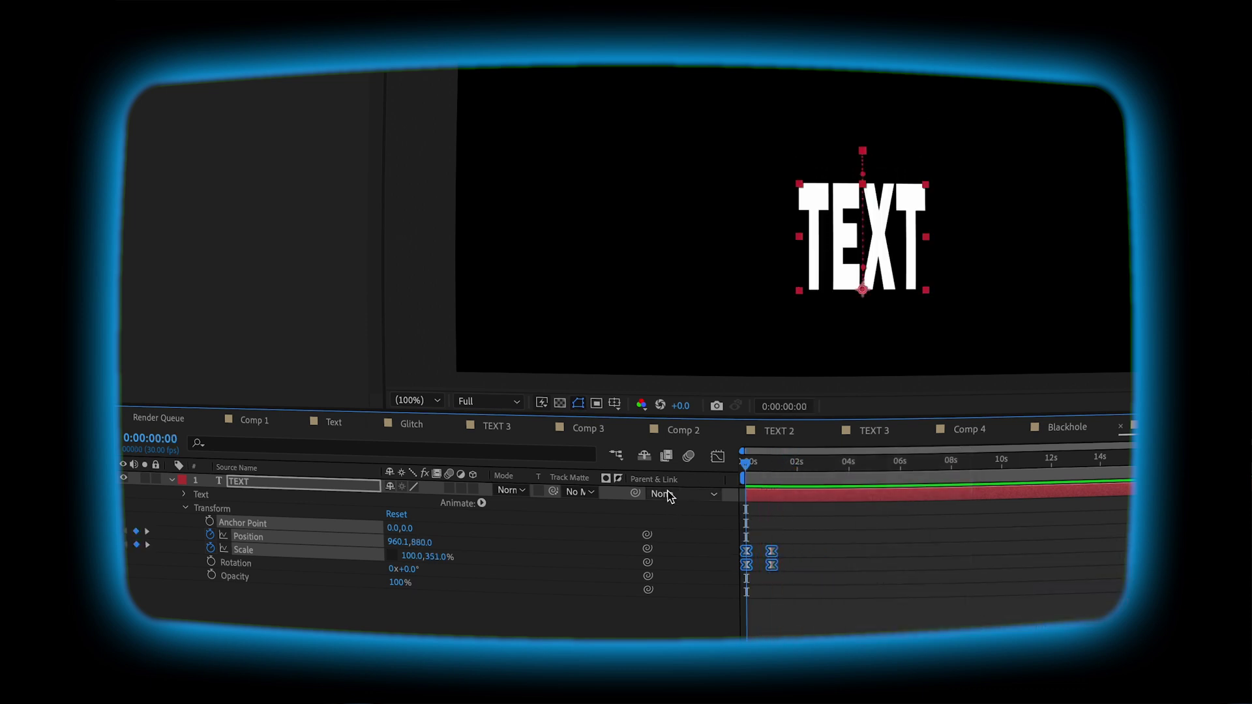
# Shorten the outgoing ease of the first Scale keyframe on its graph for a faster start, and preview the animation
pyautogui.click(299, 551)
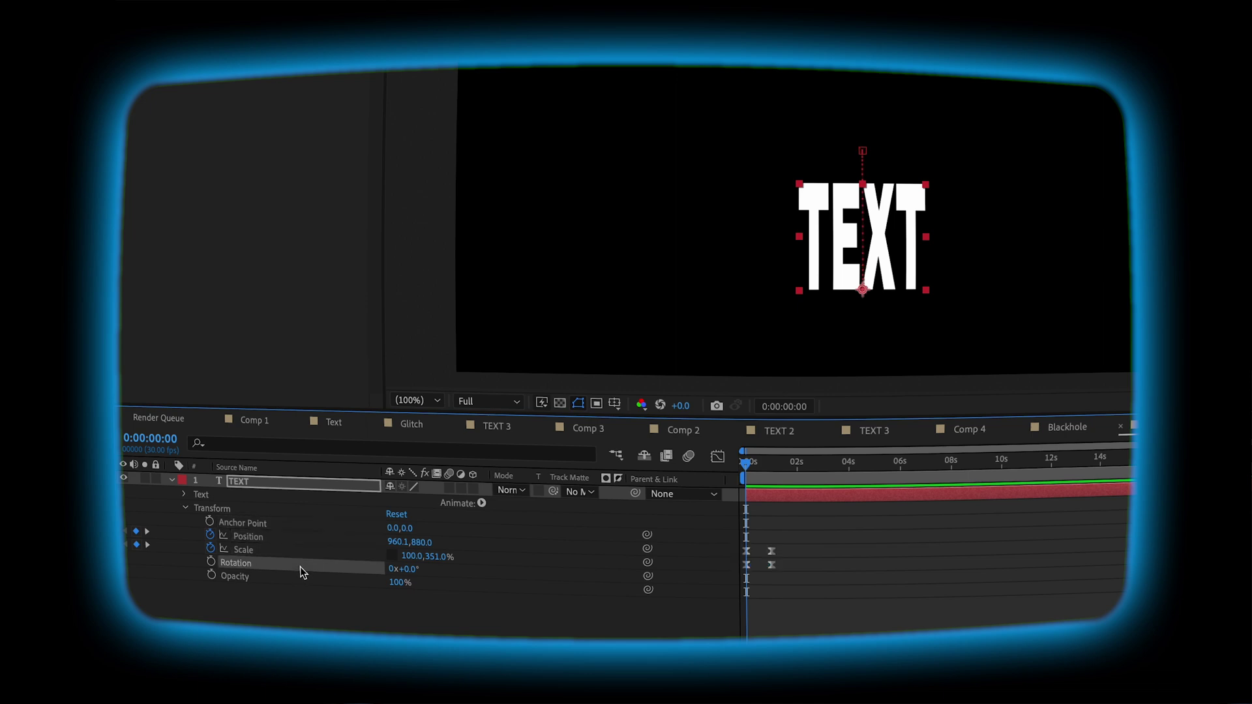
pyautogui.click(717, 456)
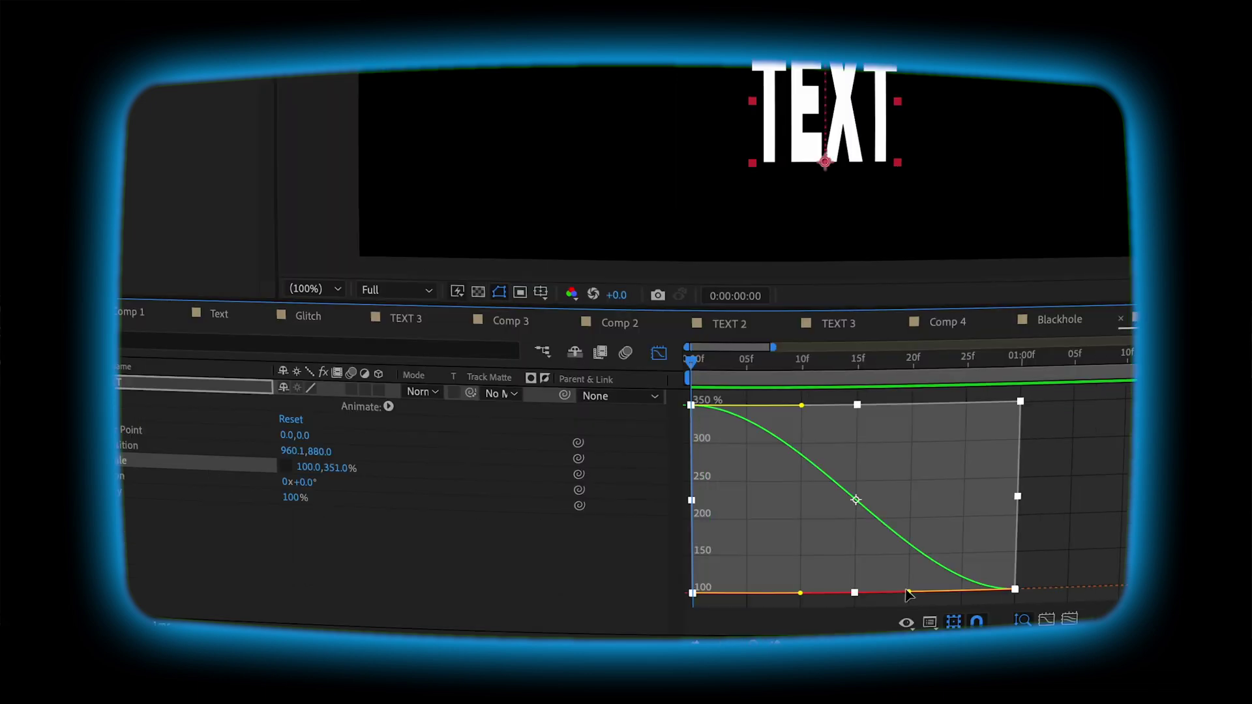
pyautogui.moveTo(908, 590); pyautogui.dragTo(686, 583)
pyautogui.moveTo(909, 591); pyautogui.dragTo(908, 586)
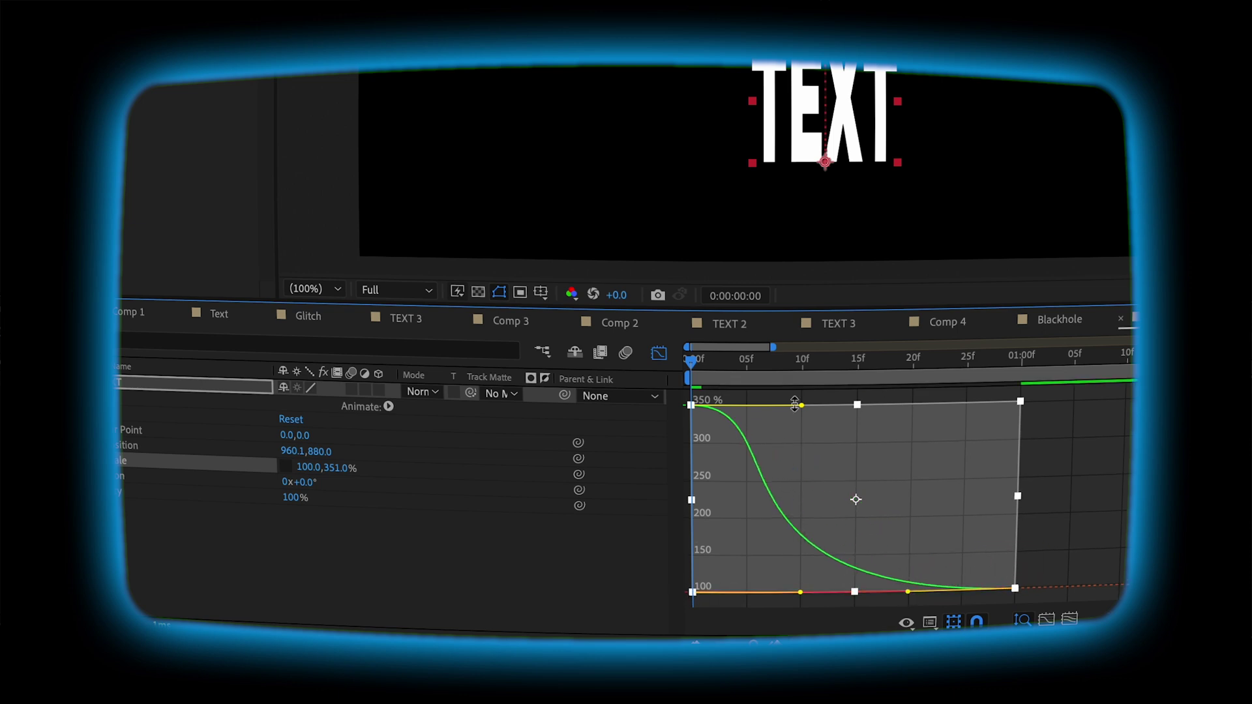
pyautogui.moveTo(801, 405); pyautogui.dragTo(707, 407)
pyautogui.press('space')
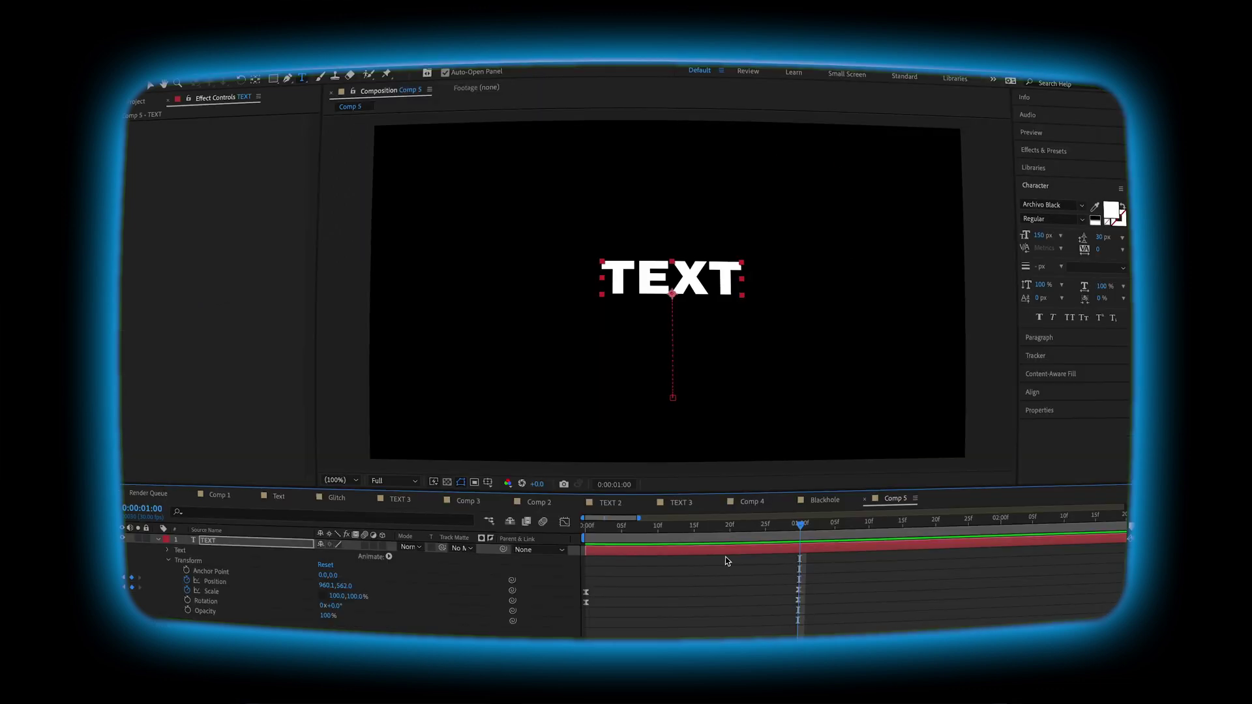
# Find the Echo effect and apply it to the TEXT layer
pyautogui.click(1061, 153)
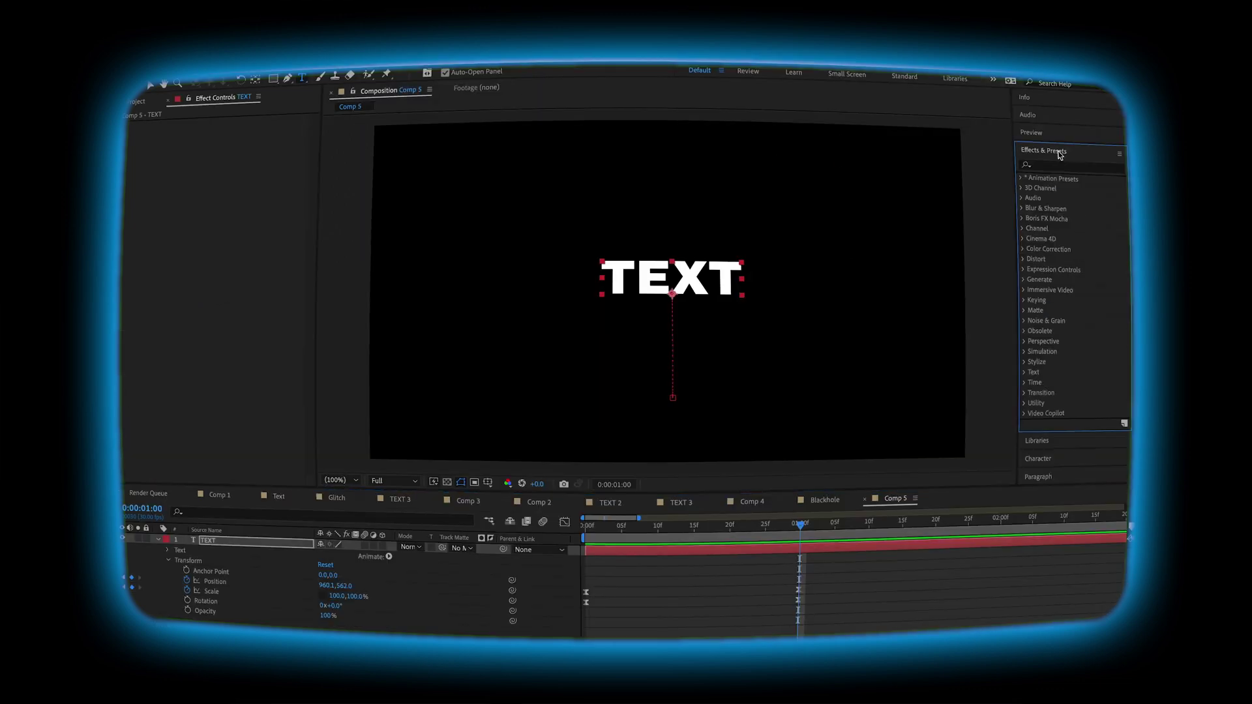
pyautogui.click(1048, 167)
pyautogui.write('echo')
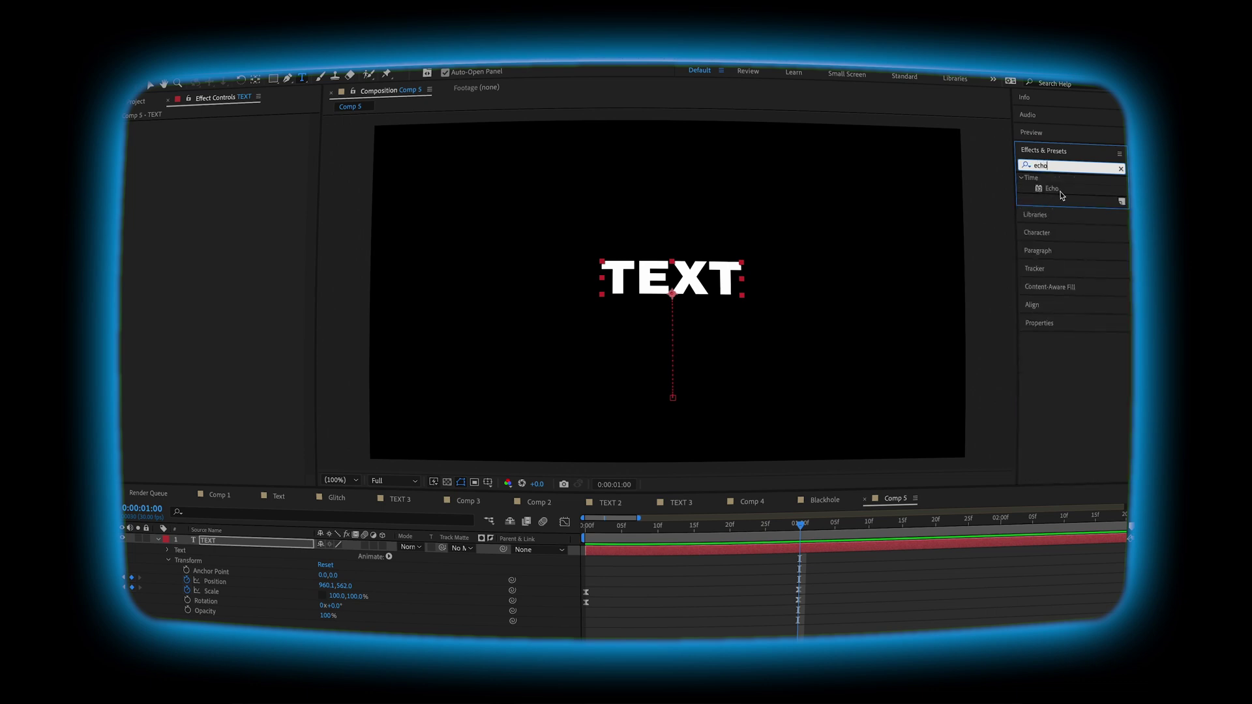
pyautogui.doubleClick(1052, 189)
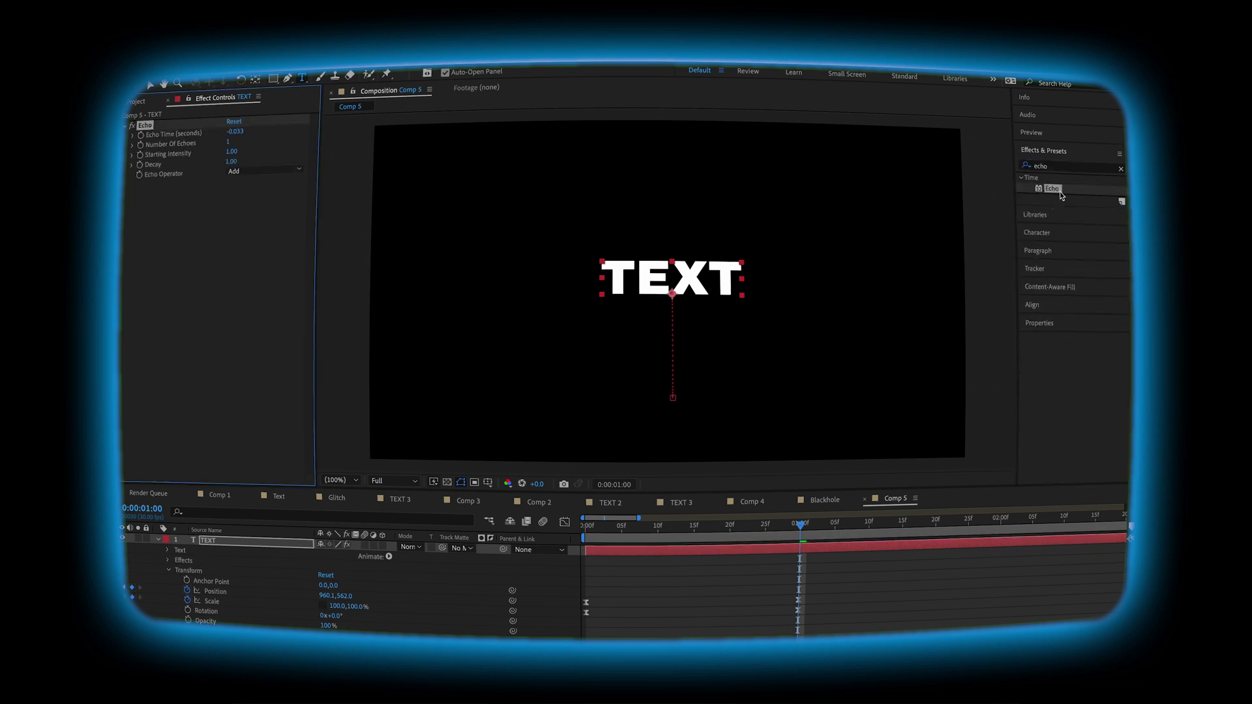
# Set Echo's Number Of Echoes to 6 and preview the text trail
pyautogui.click(230, 143)
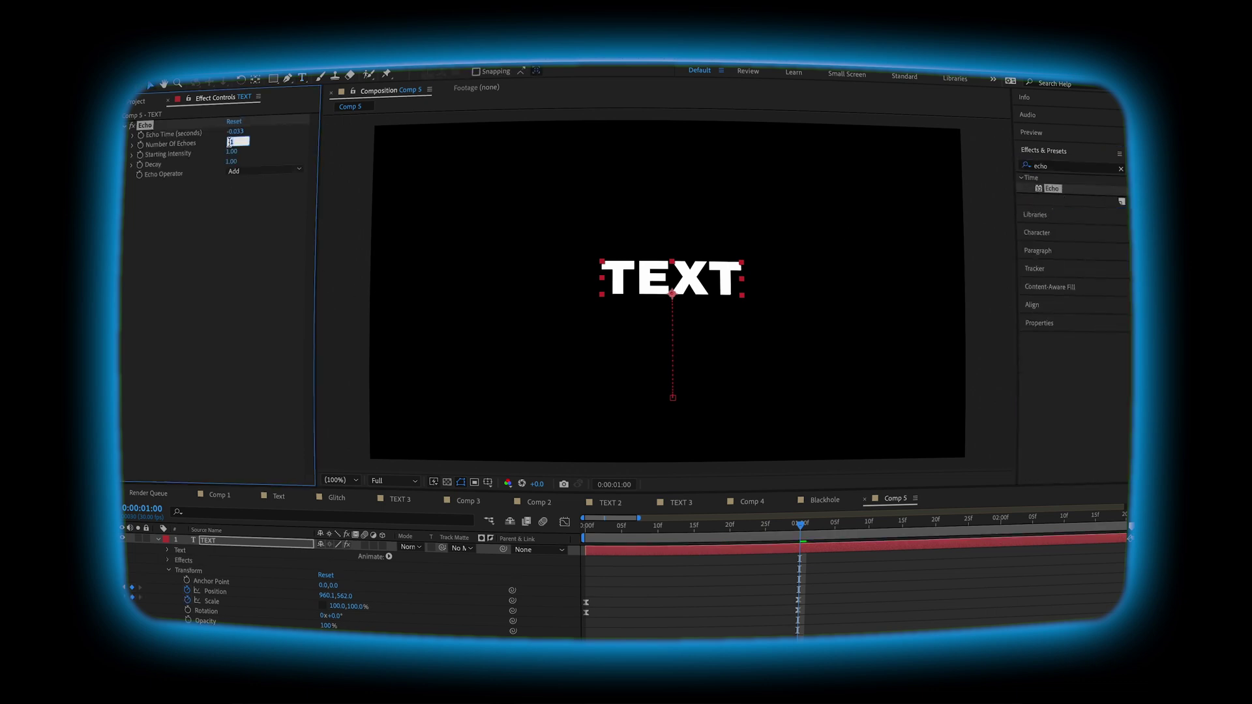
pyautogui.write('6')
pyautogui.press('Return')
pyautogui.press('space')
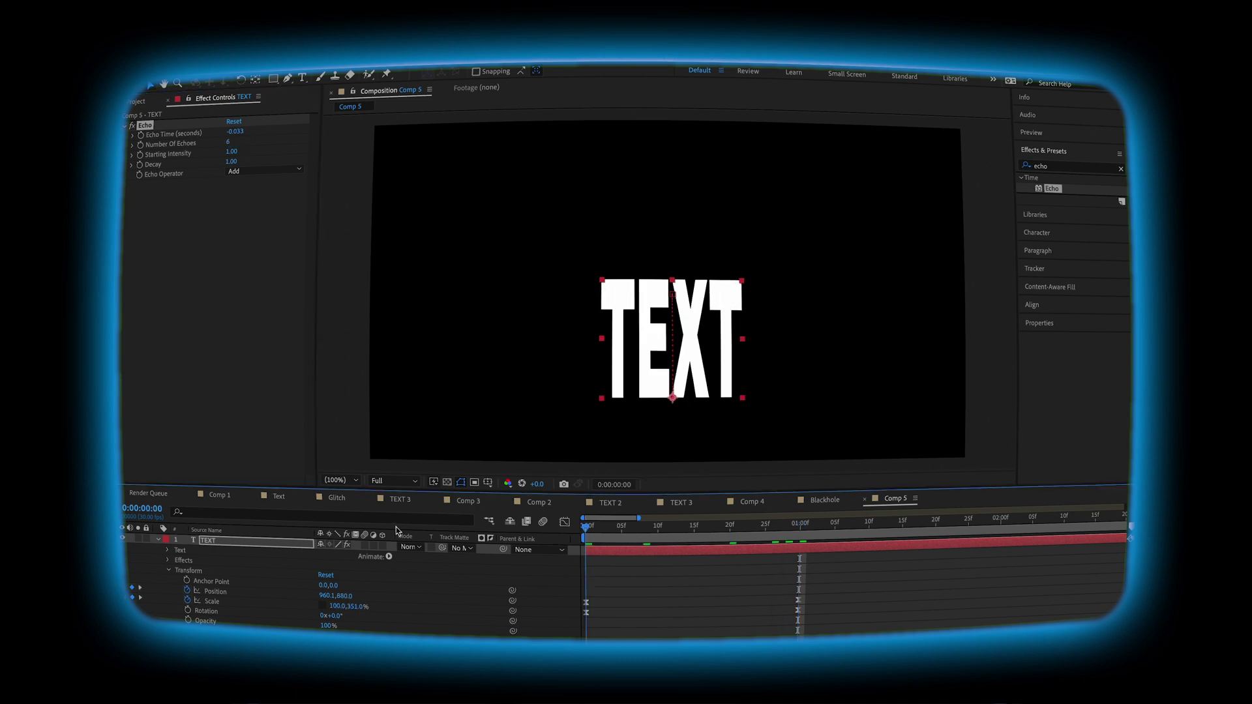
pyautogui.press('space')
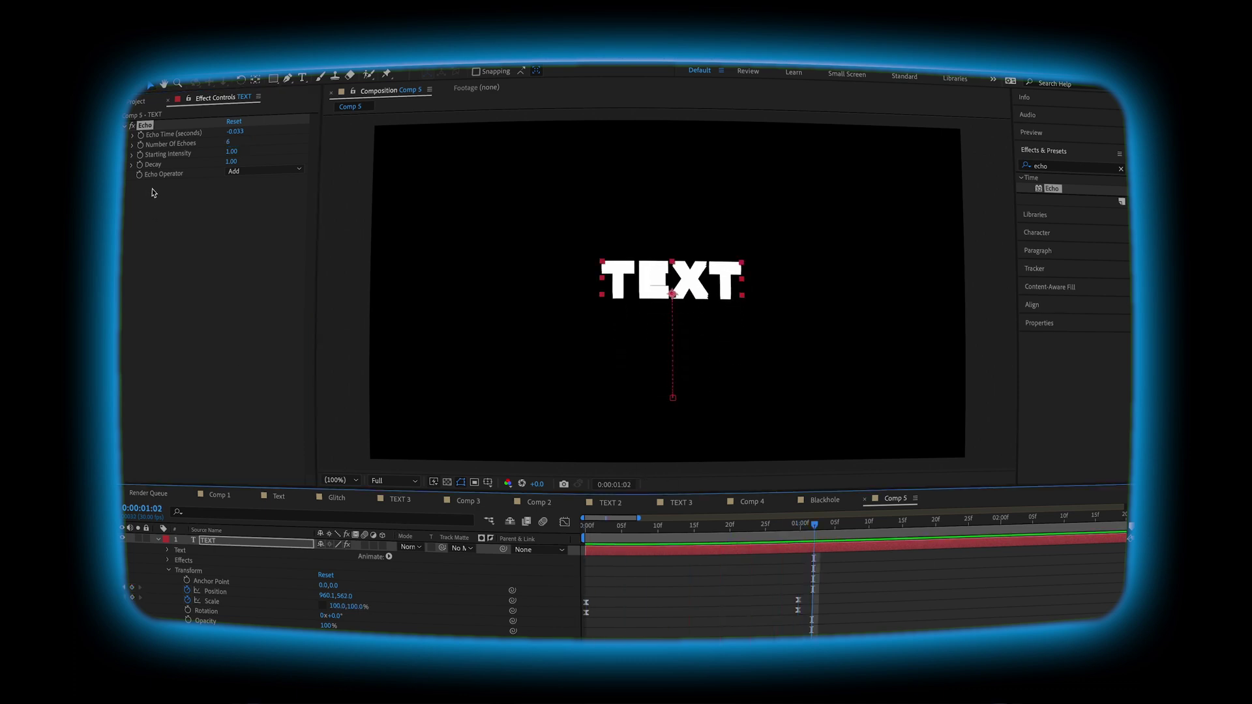
# Change the Echo Operator to Screen and preview the animation
pyautogui.click(268, 171)
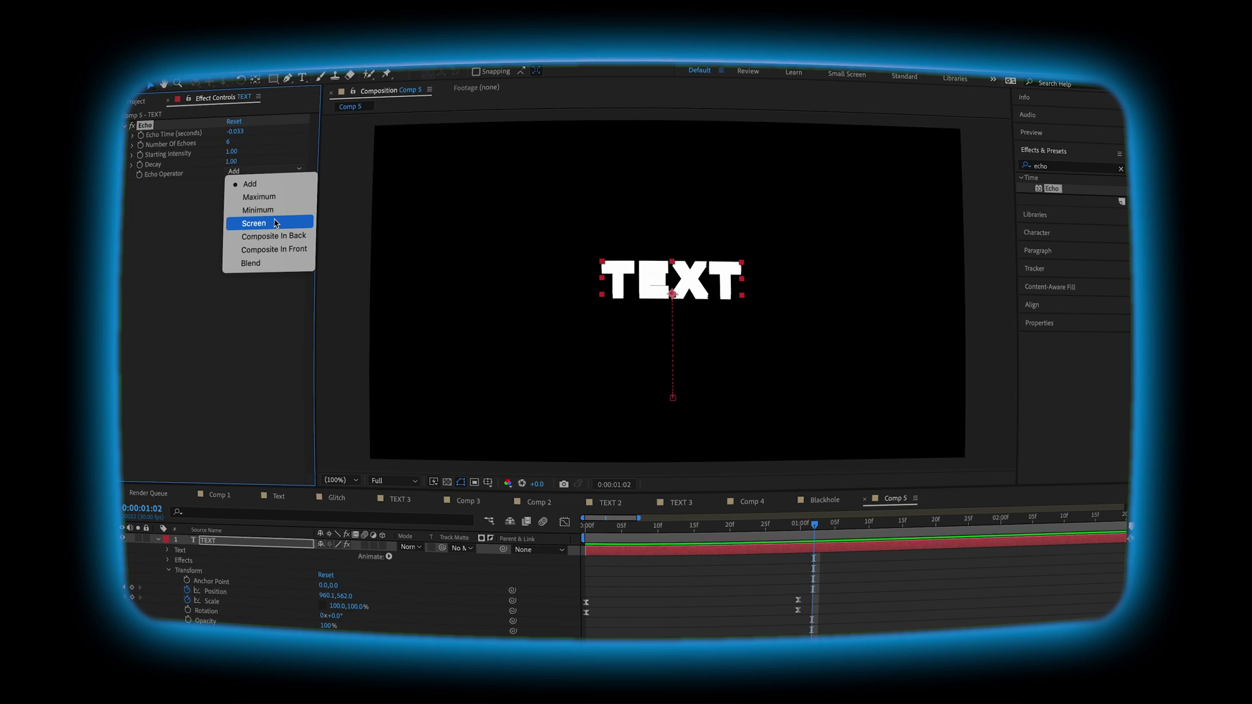
pyautogui.click(274, 226)
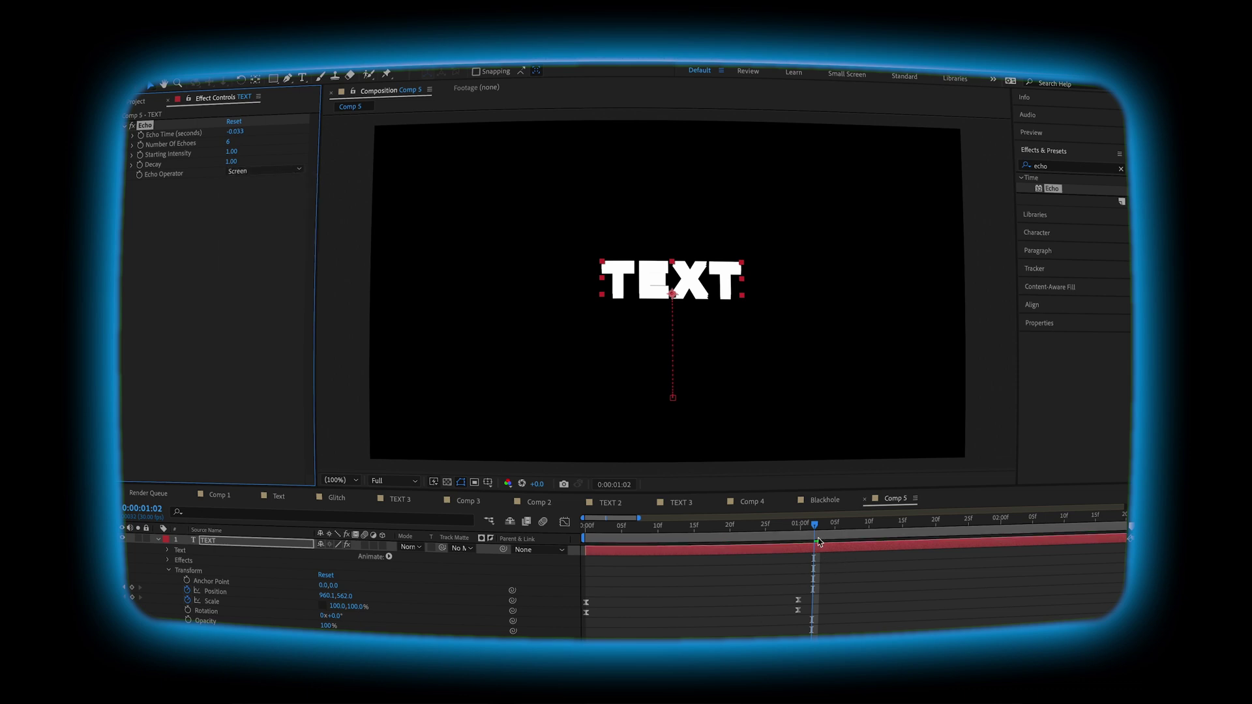
pyautogui.press('space')
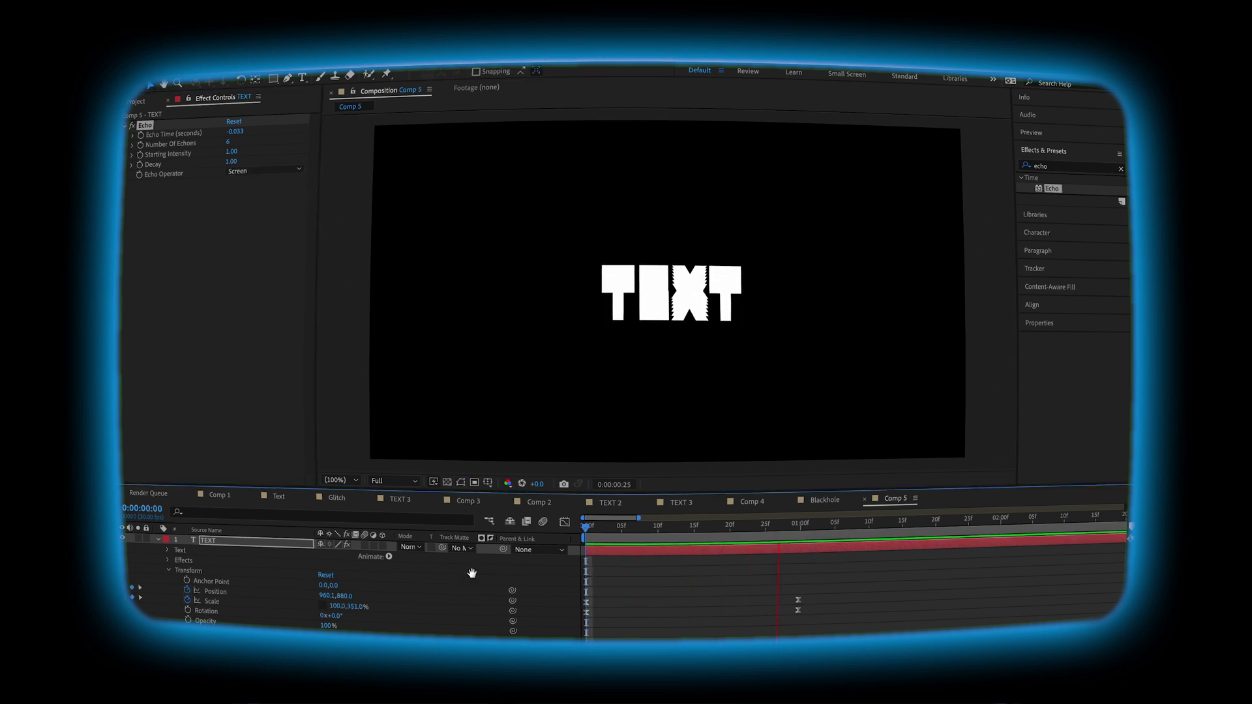
pyautogui.press('space')
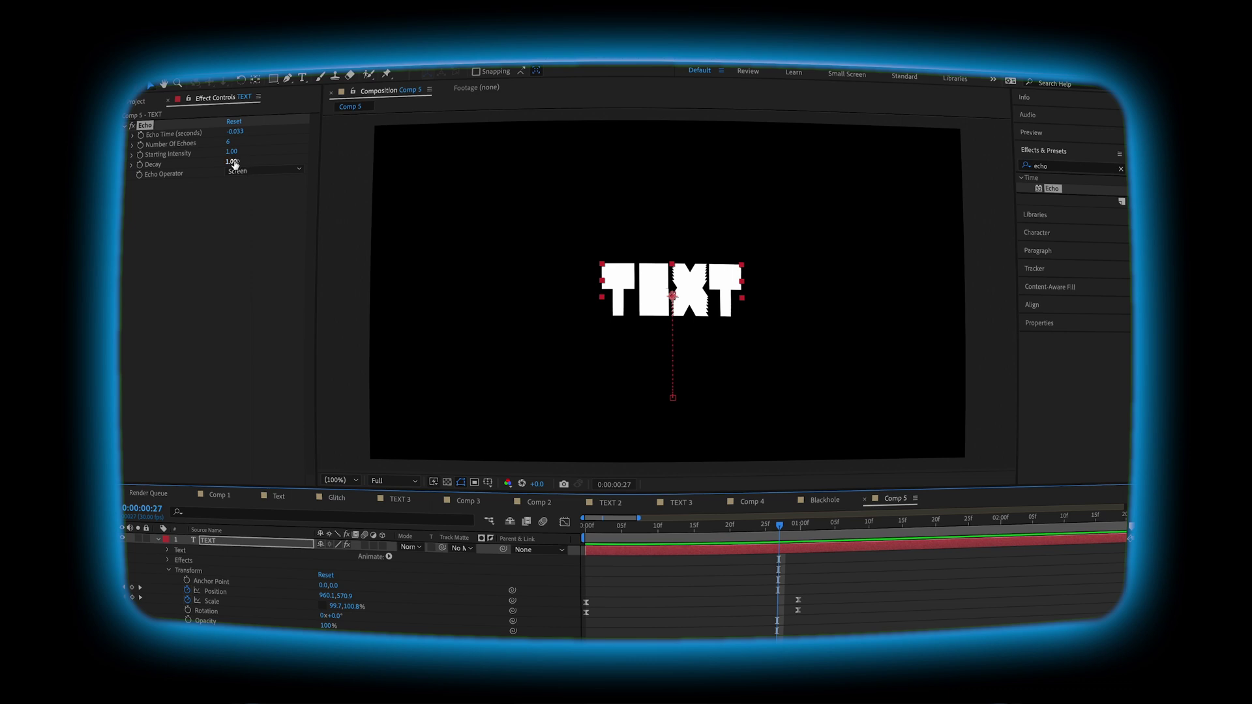
# Lower Echo's Decay to 0.75 and preview the fading trail
pyautogui.moveTo(233, 164); pyautogui.dragTo(224, 163)
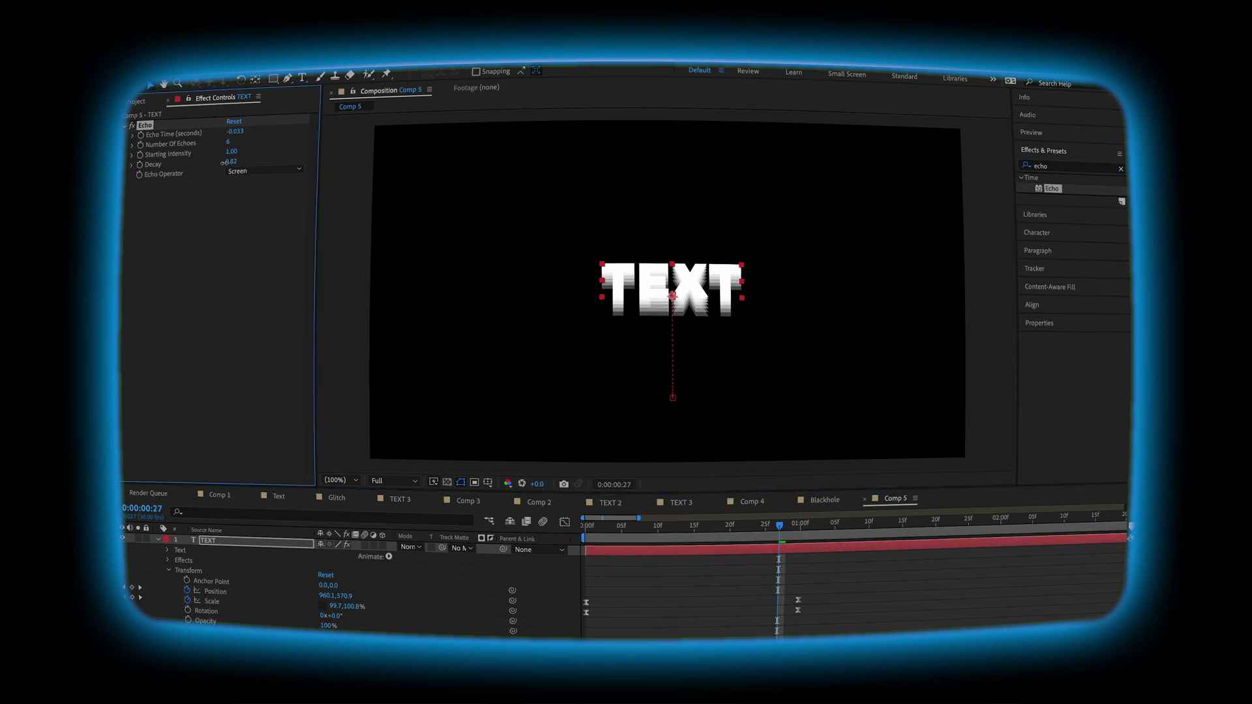
pyautogui.moveTo(221, 163); pyautogui.dragTo(220, 164)
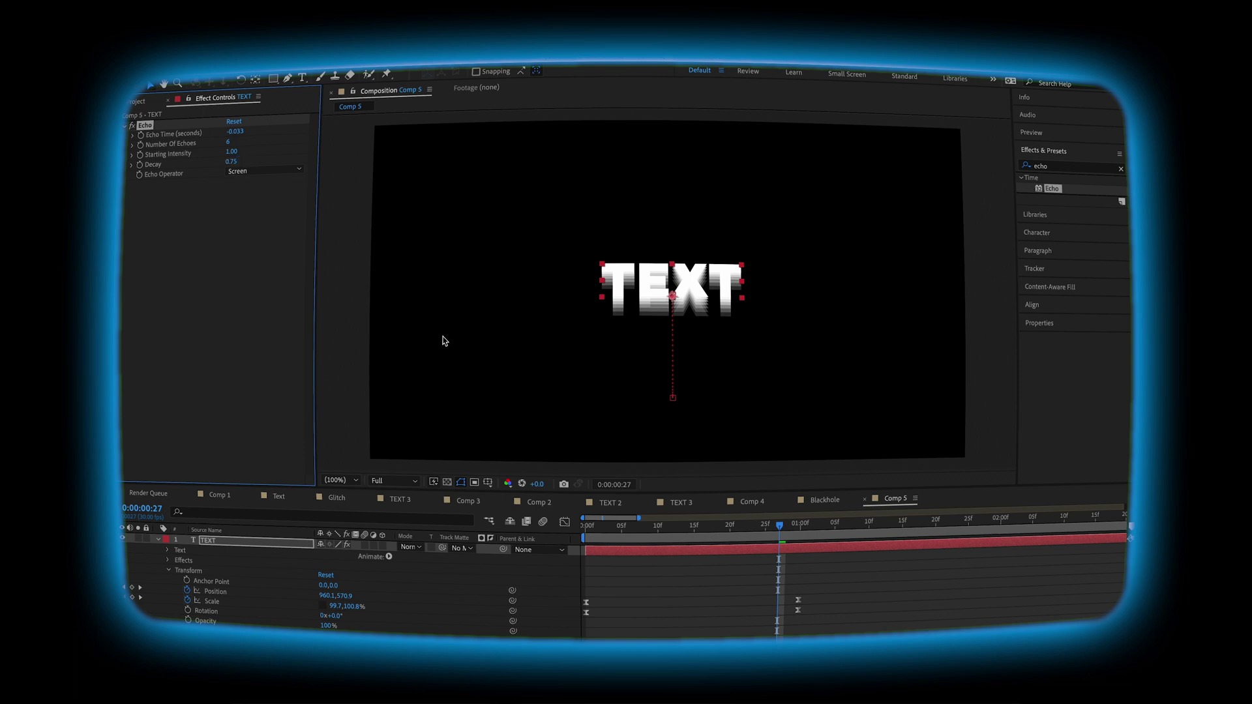
pyautogui.press('space')
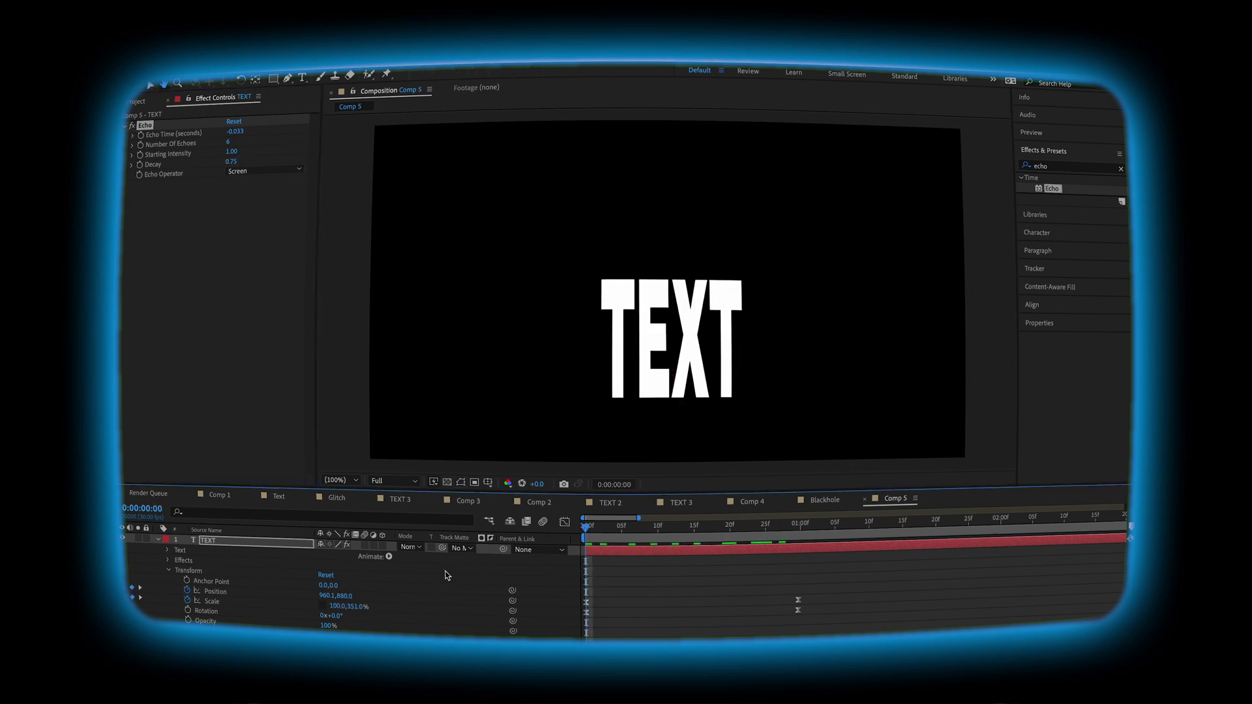
pyautogui.press('space')
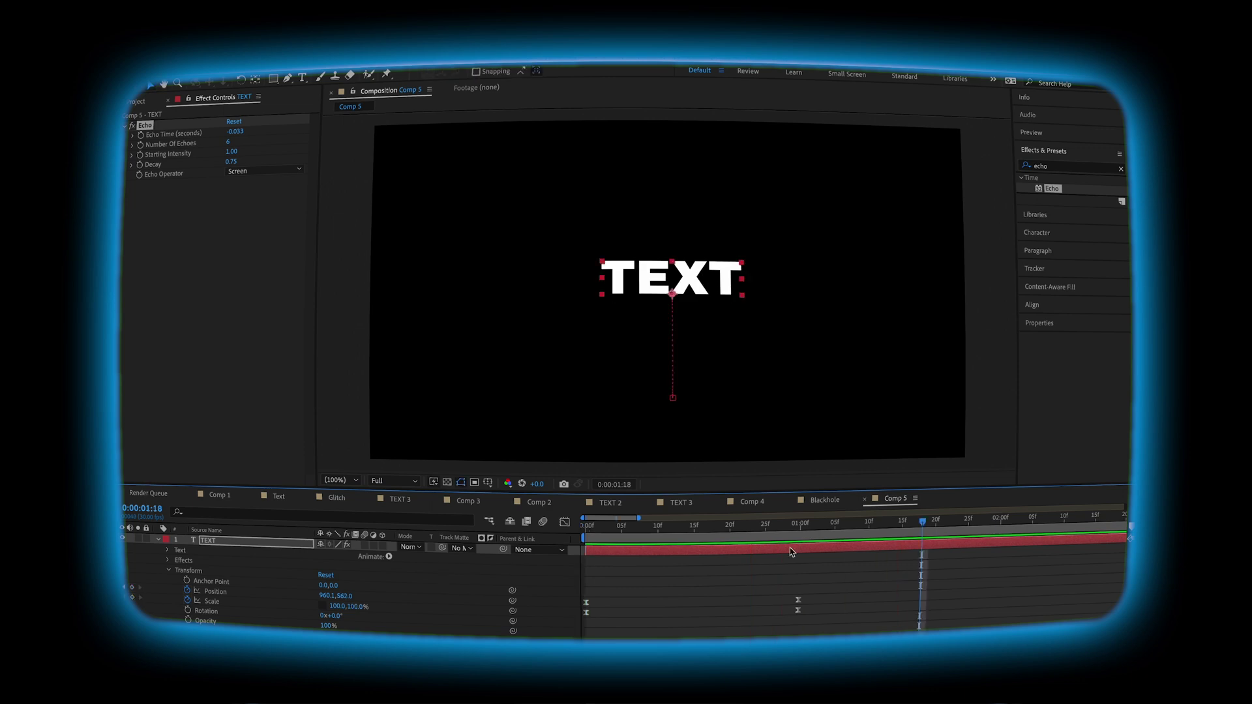
pyautogui.press('space')
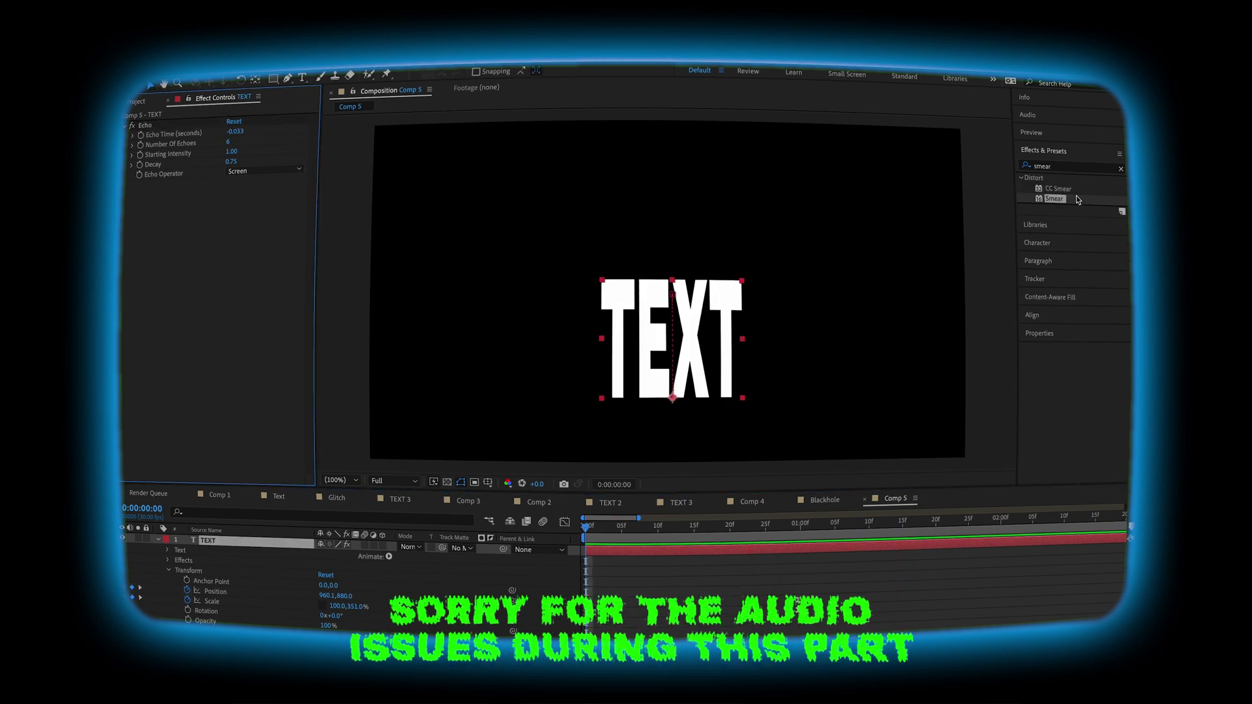
# Apply CC Smear to the TEXT layer and start keyframing its From and To points at 0:00:00:00
pyautogui.click(1069, 191)
pyautogui.moveTo(1070, 195); pyautogui.dragTo(663, 376)
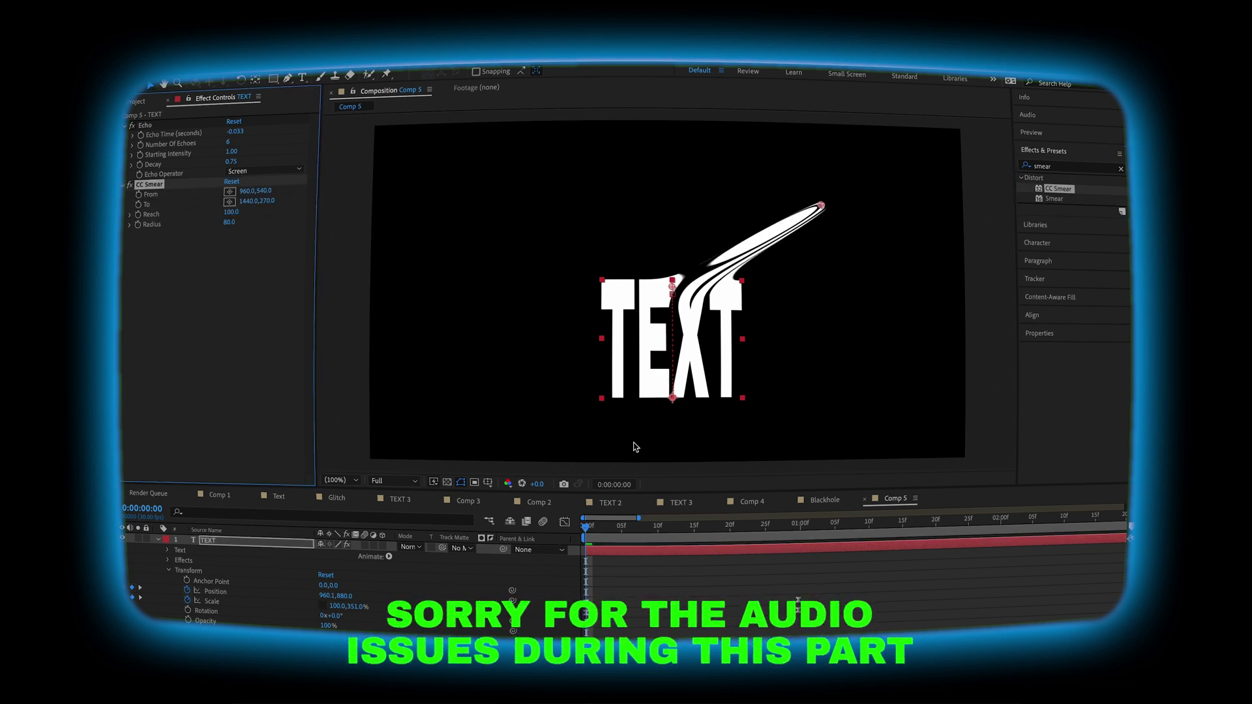
pyautogui.click(139, 194)
pyautogui.click(138, 204)
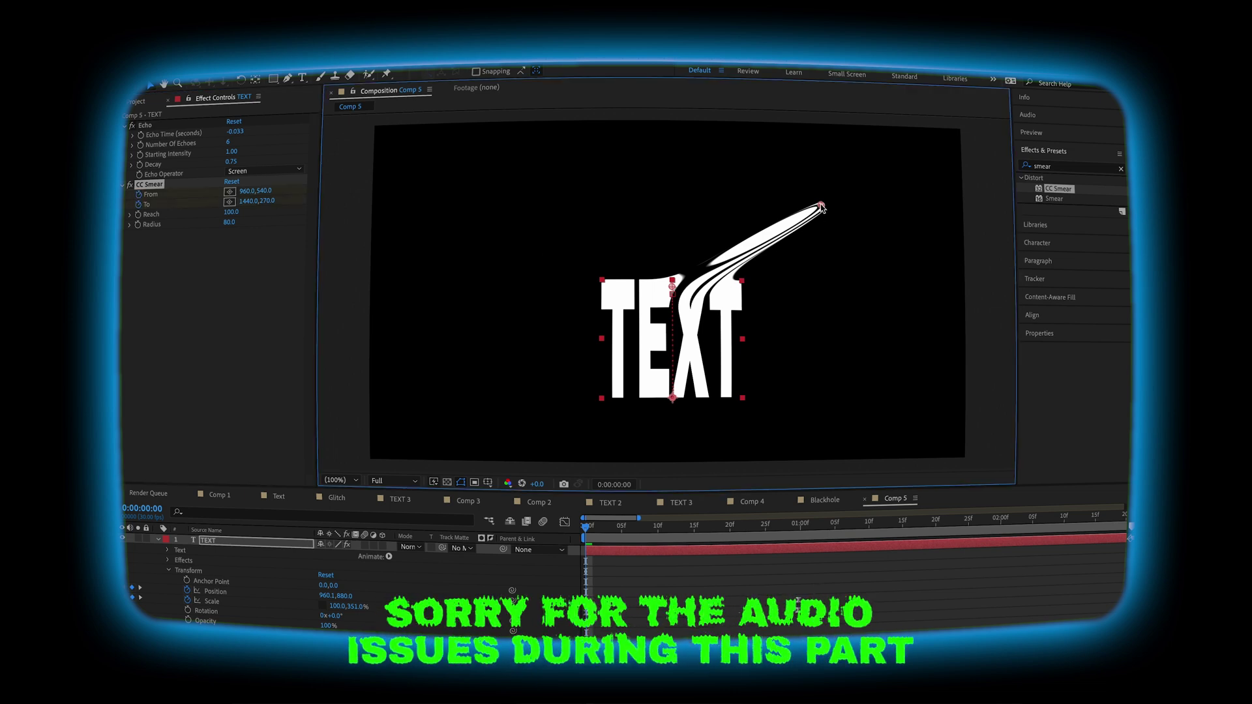
# Keyframe CC Smear's To point at 960, 700 on the first frame and at 960, 540 at 0:00:01:00
pyautogui.moveTo(822, 207)
pyautogui.mouseDown()
pyautogui.moveTo(698, 261)
pyautogui.moveTo(674, 292)
pyautogui.moveTo(674, 340)
pyautogui.mouseUp()
pyautogui.moveTo(585, 526); pyautogui.dragTo(800, 537)
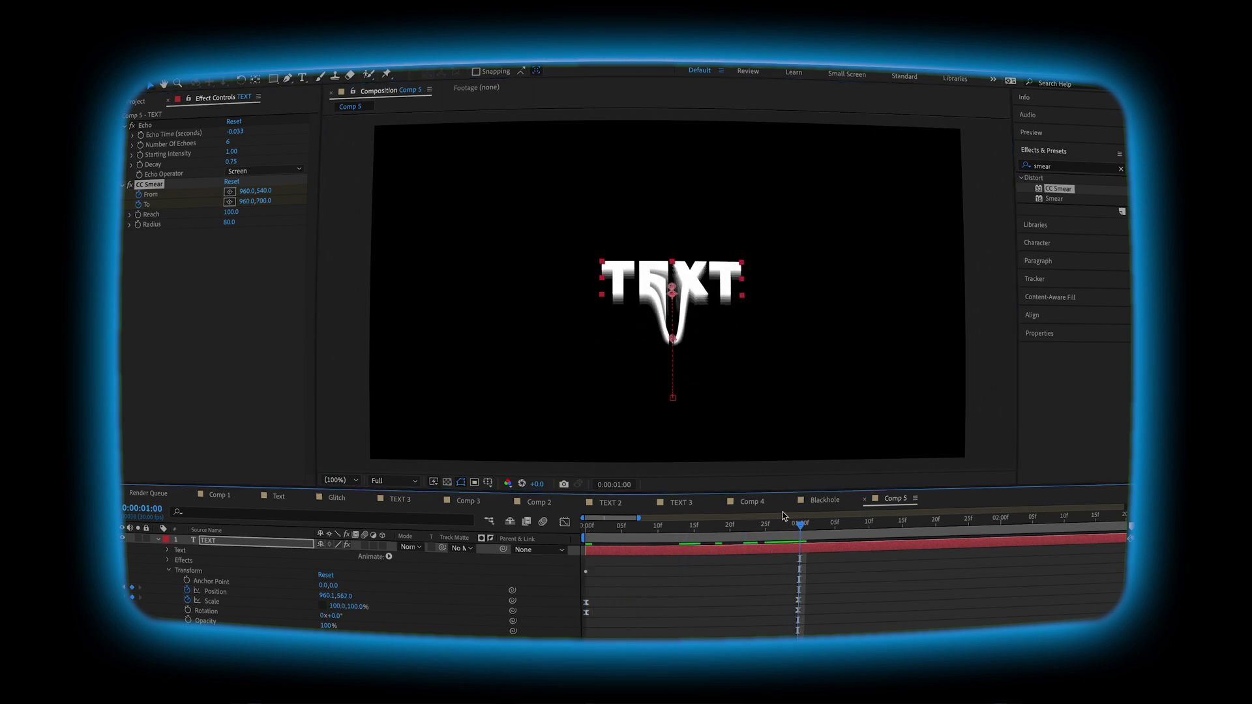
pyautogui.moveTo(672, 339); pyautogui.dragTo(676, 293)
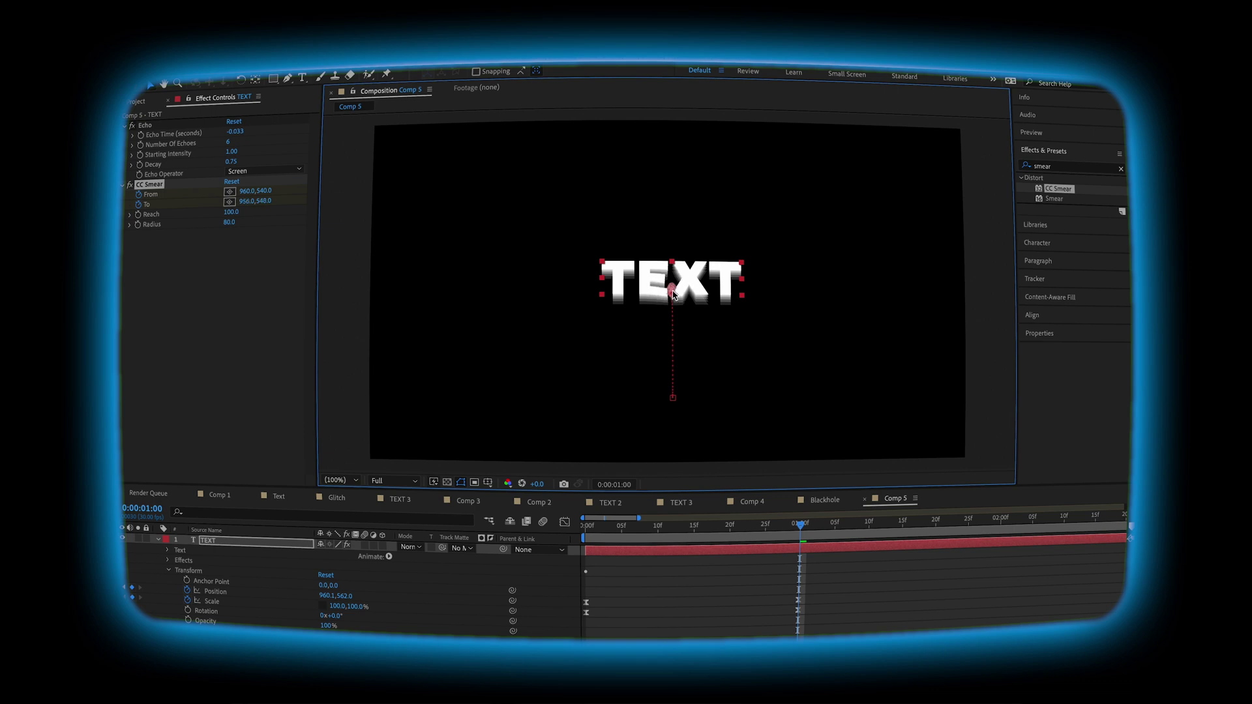
pyautogui.moveTo(675, 291); pyautogui.dragTo(672, 295)
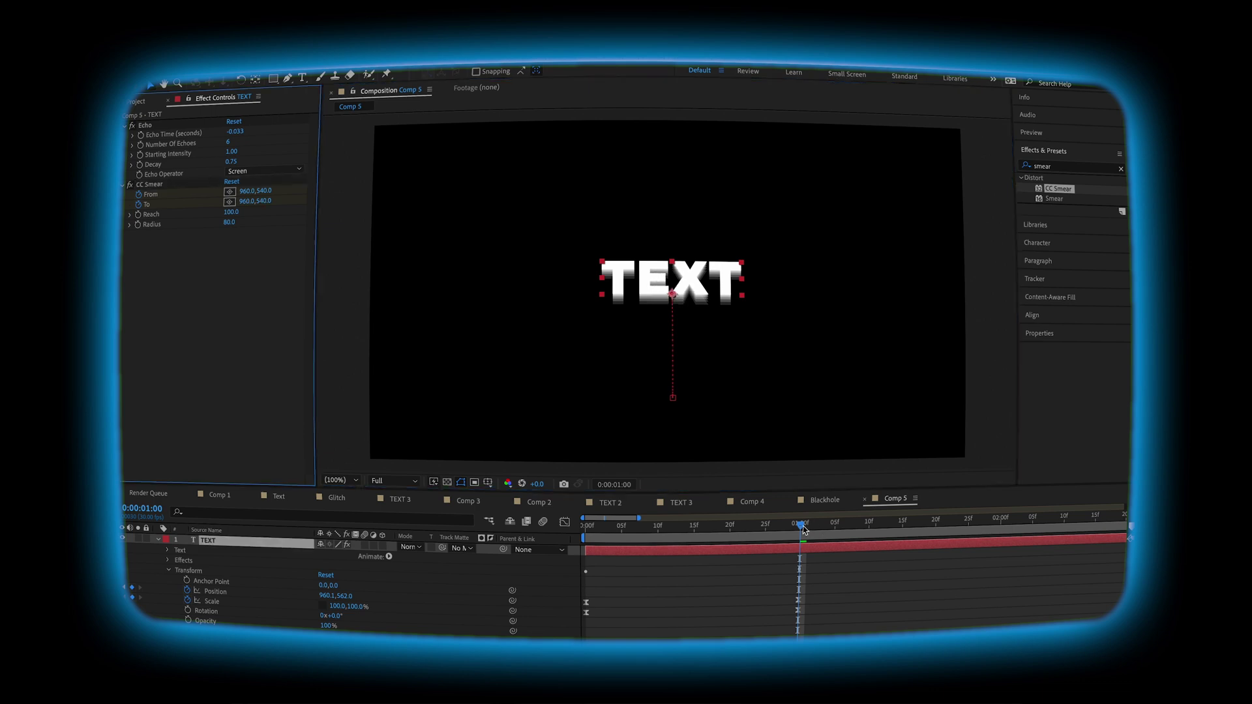
# Increase CC Smear's Radius at the first keyframe, at 0:00:00:00, to widen the smear across the text
pyautogui.moveTo(804, 529); pyautogui.dragTo(586, 554)
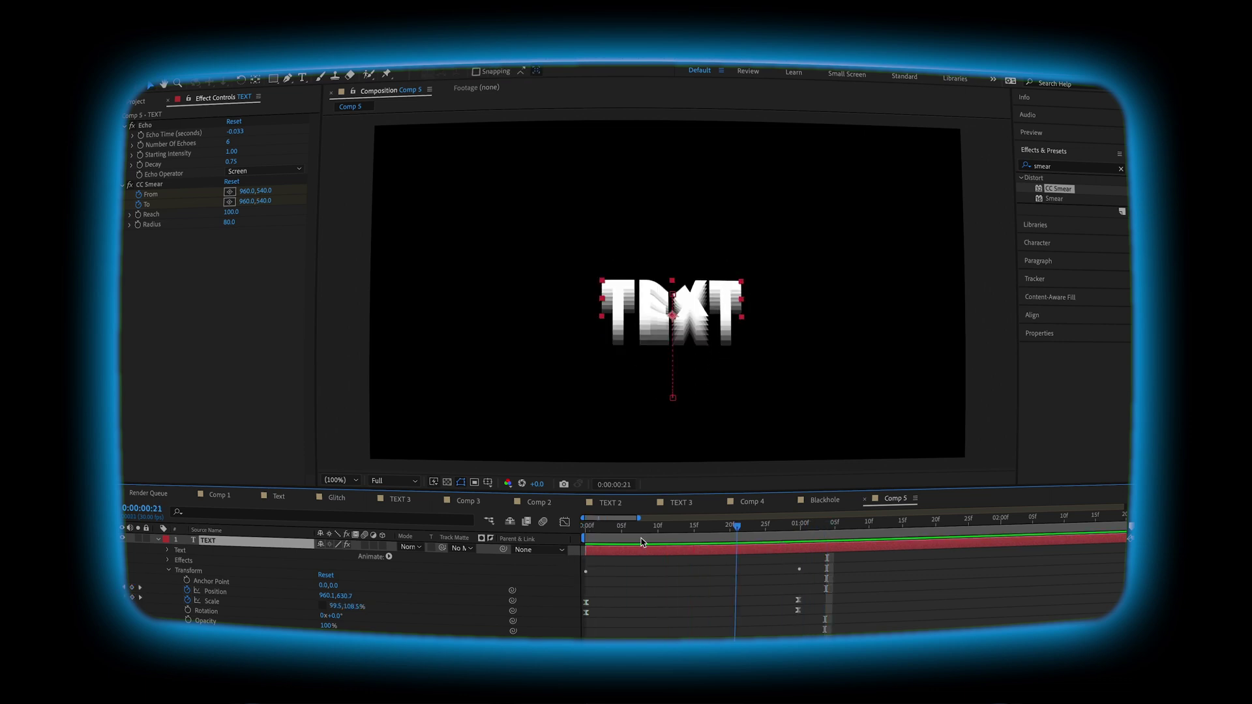
pyautogui.moveTo(229, 222); pyautogui.dragTo(278, 222)
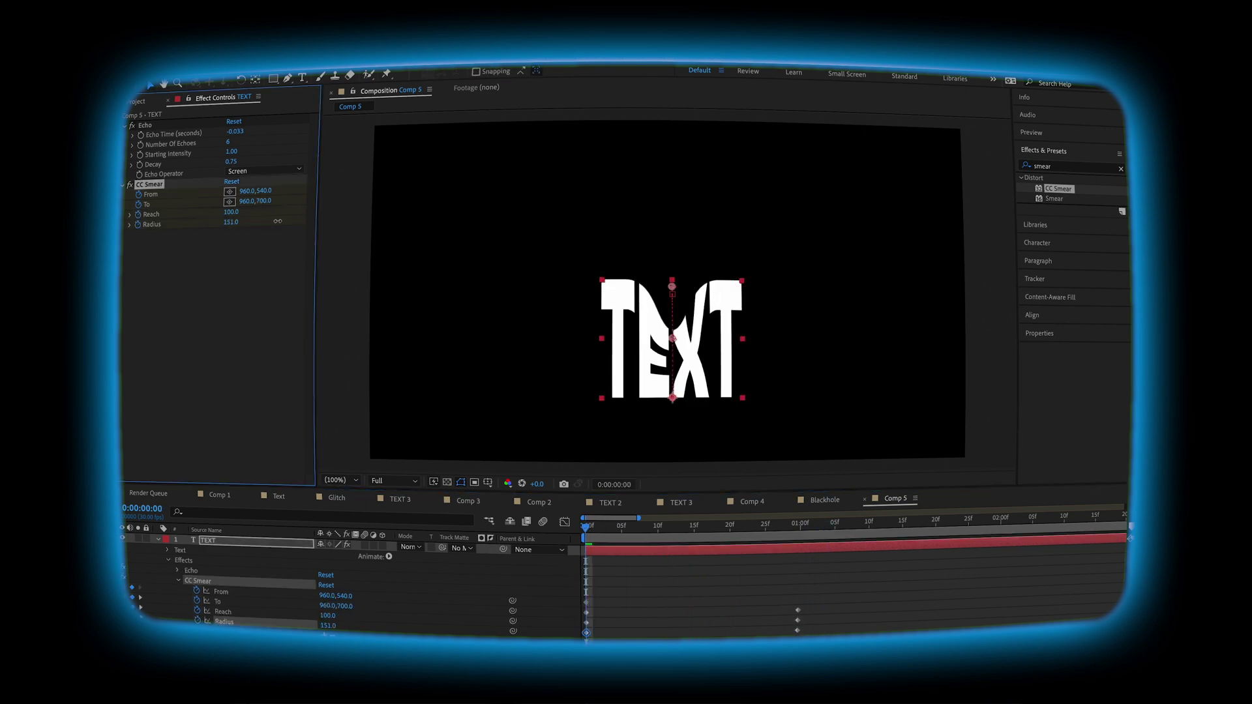